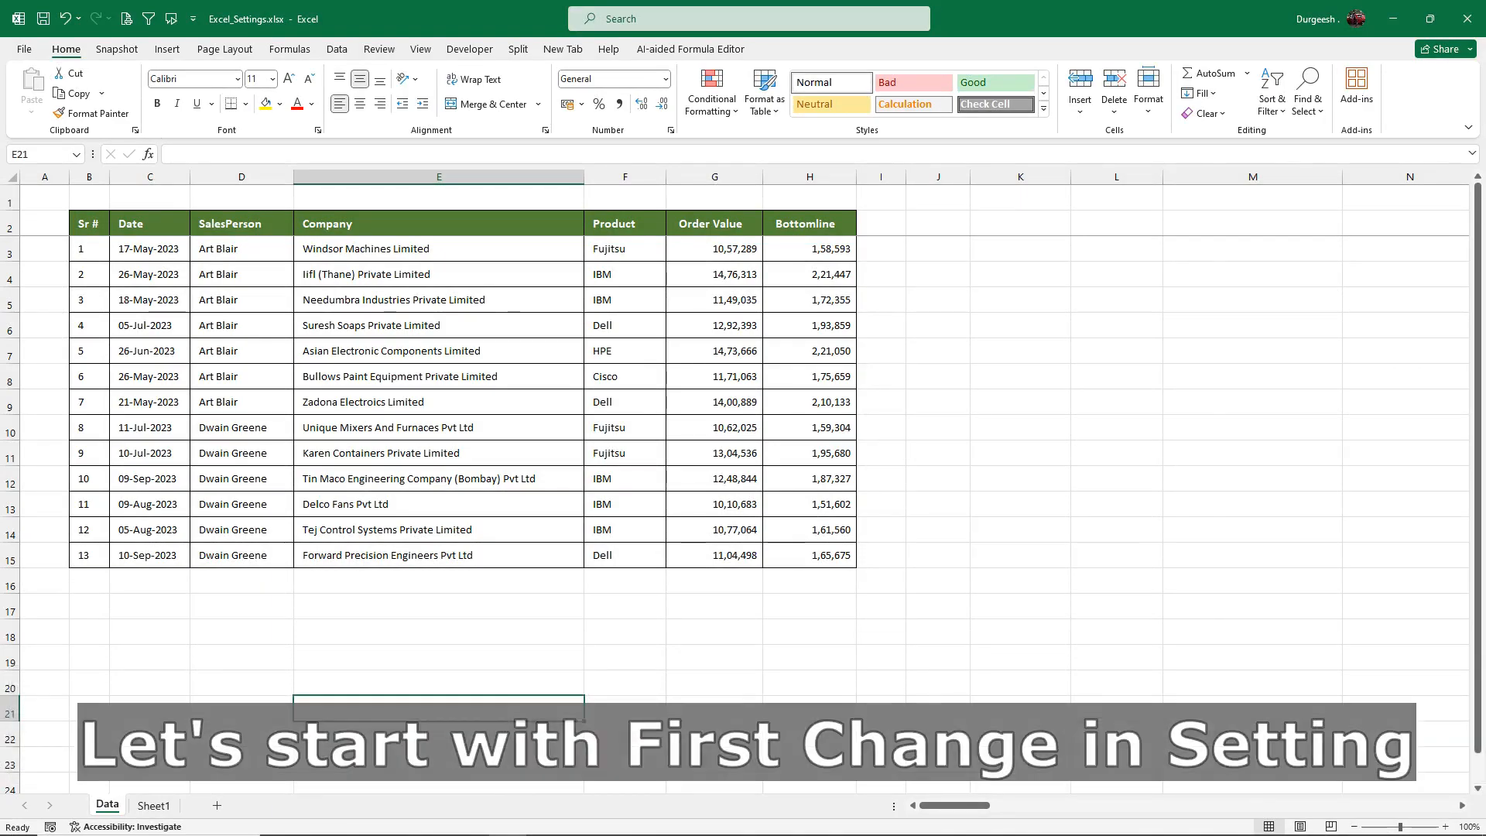
Step: Advance the active cell one row at a time down column J, starting from J4
click(938, 274)
key(Return)
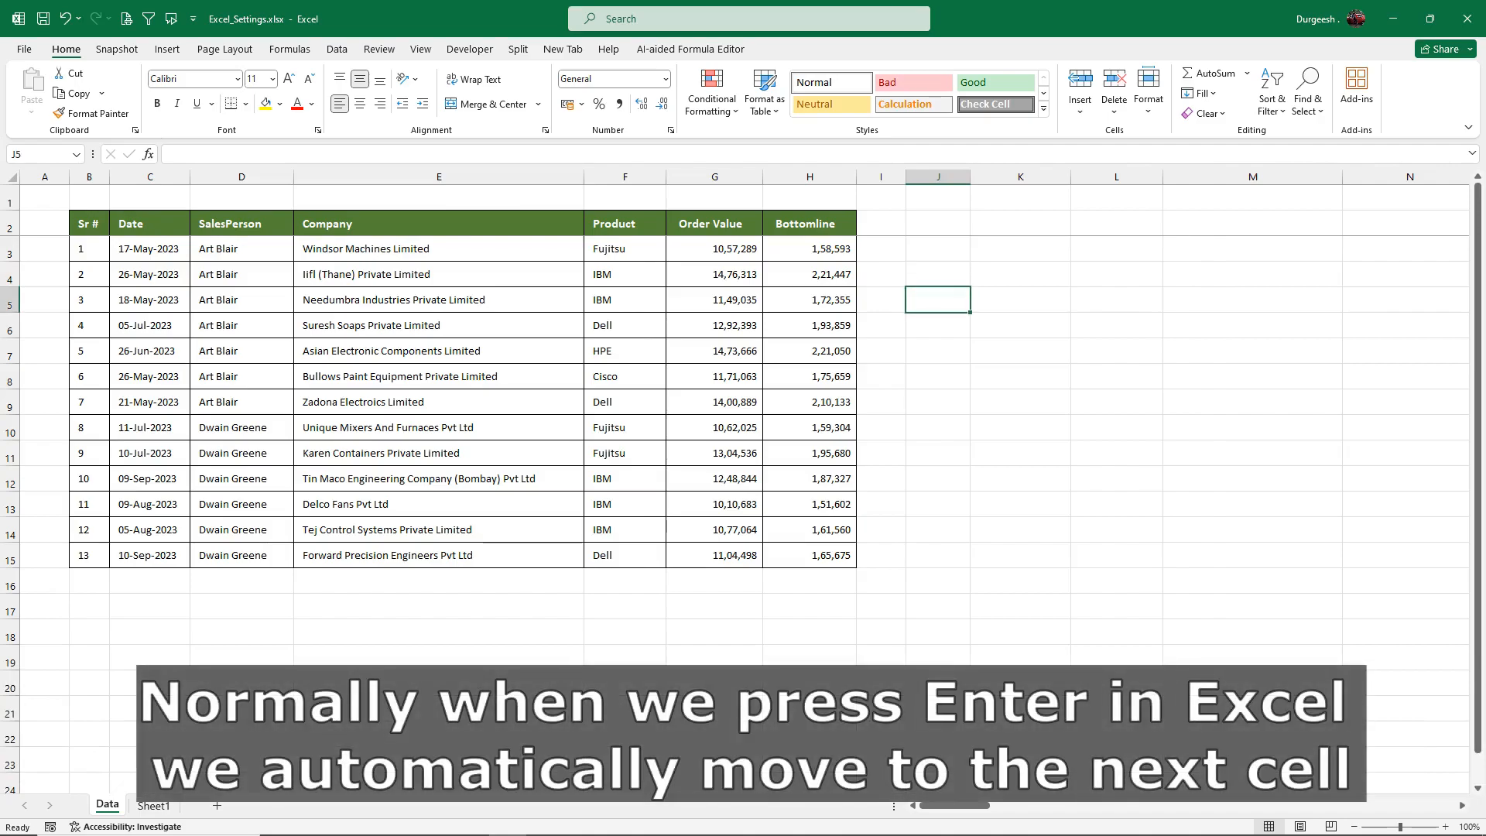
key(Return)
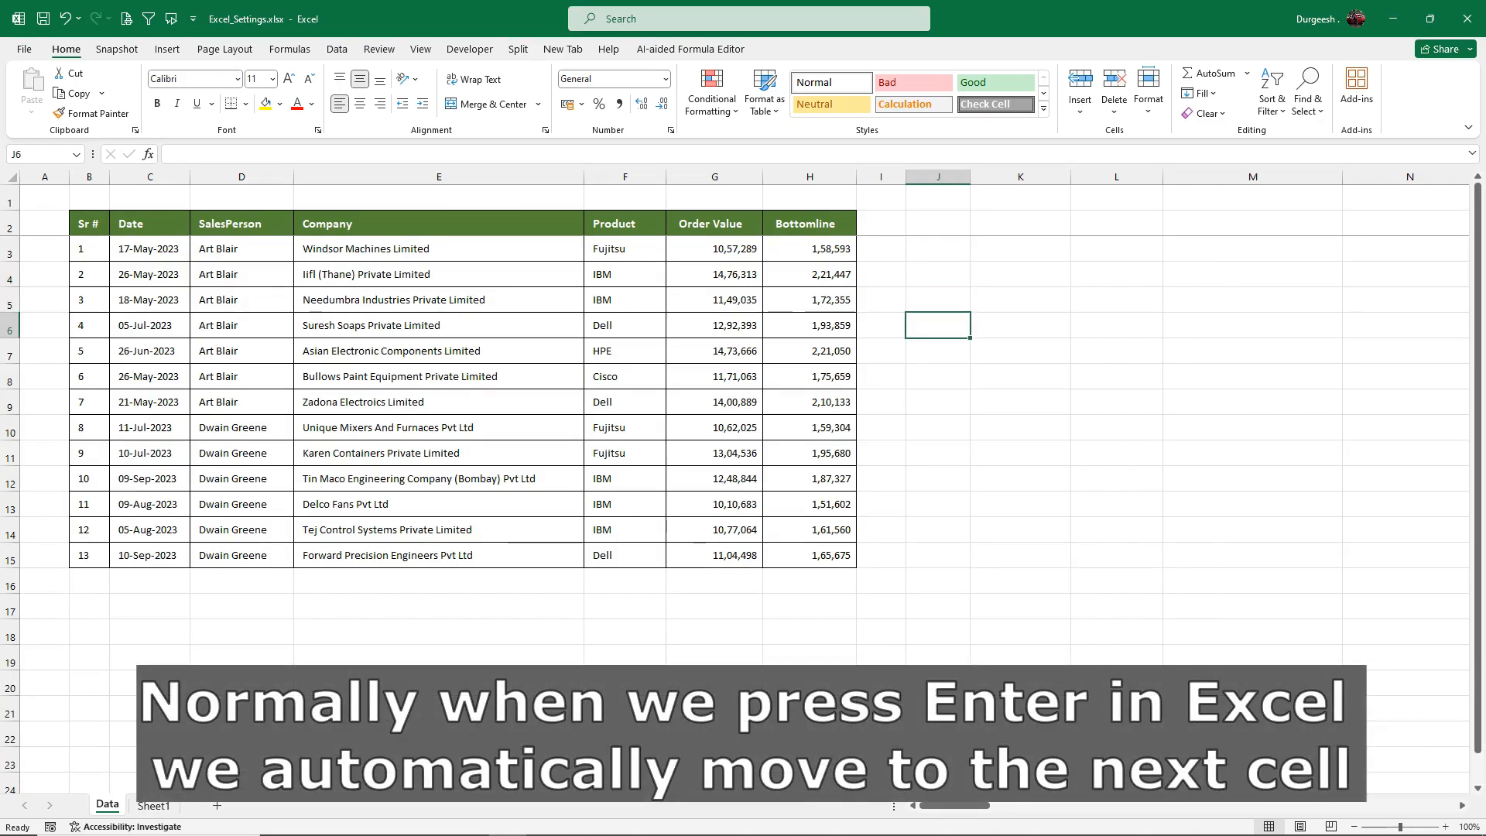
key(Return)
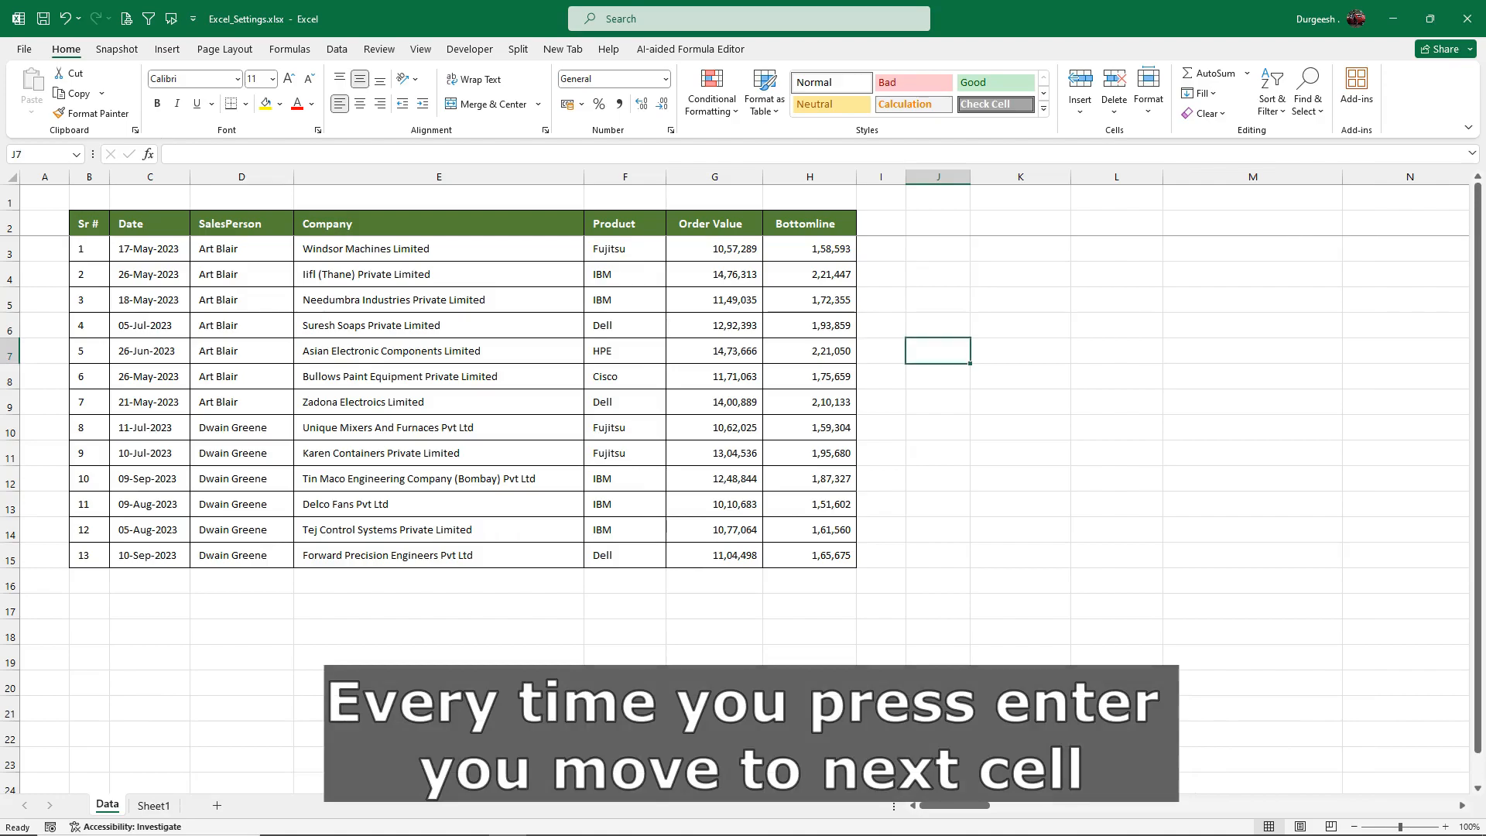
key(Return)
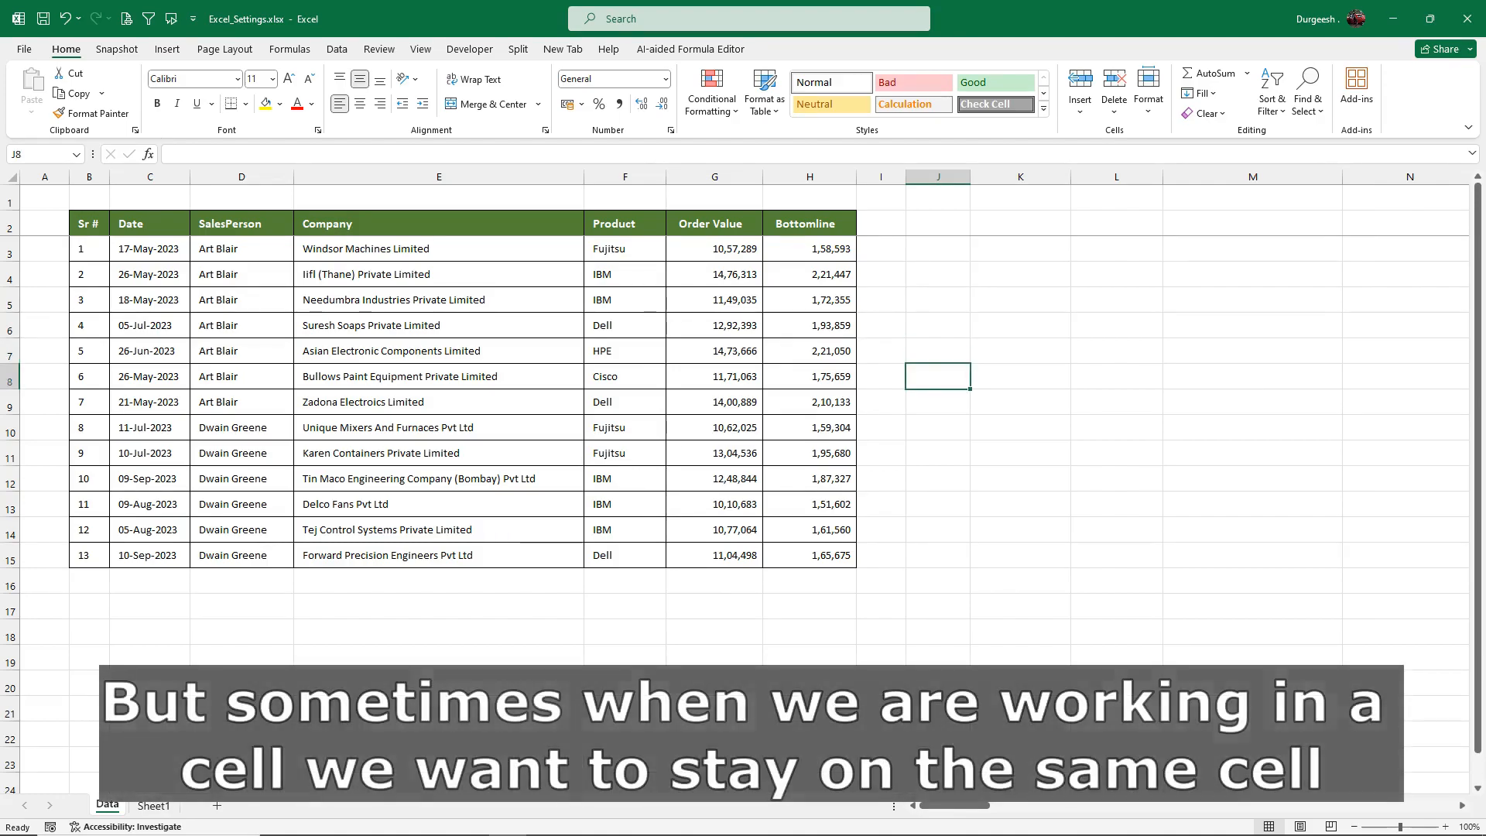
key(Return)
Step: Enter the formula =H5+G5 in cell J5
click(937, 300)
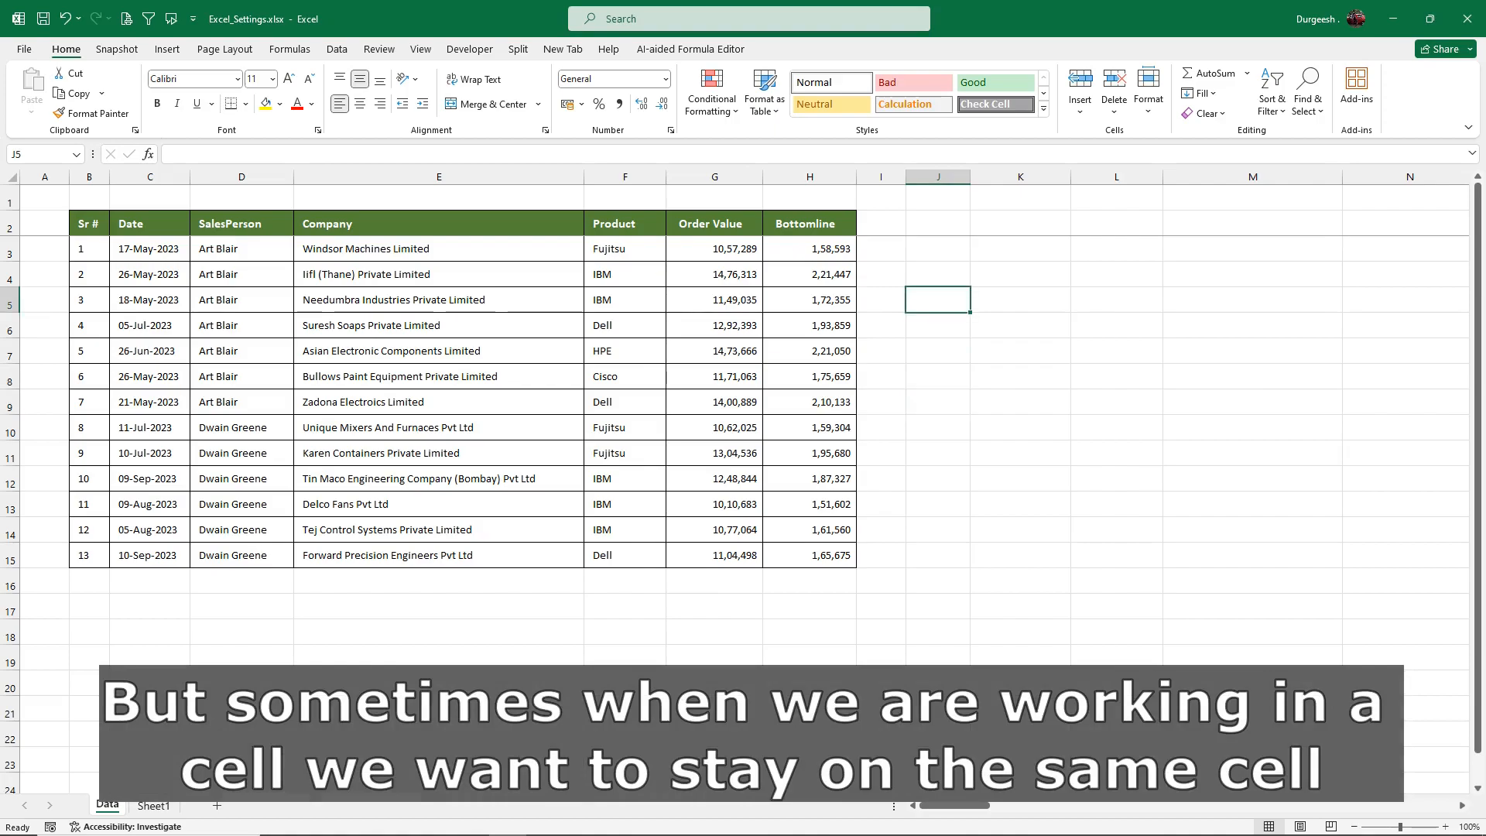
text(=)
key(Left)
key(Left)
text(+)
key(Left)
key(Left)
key(Left)
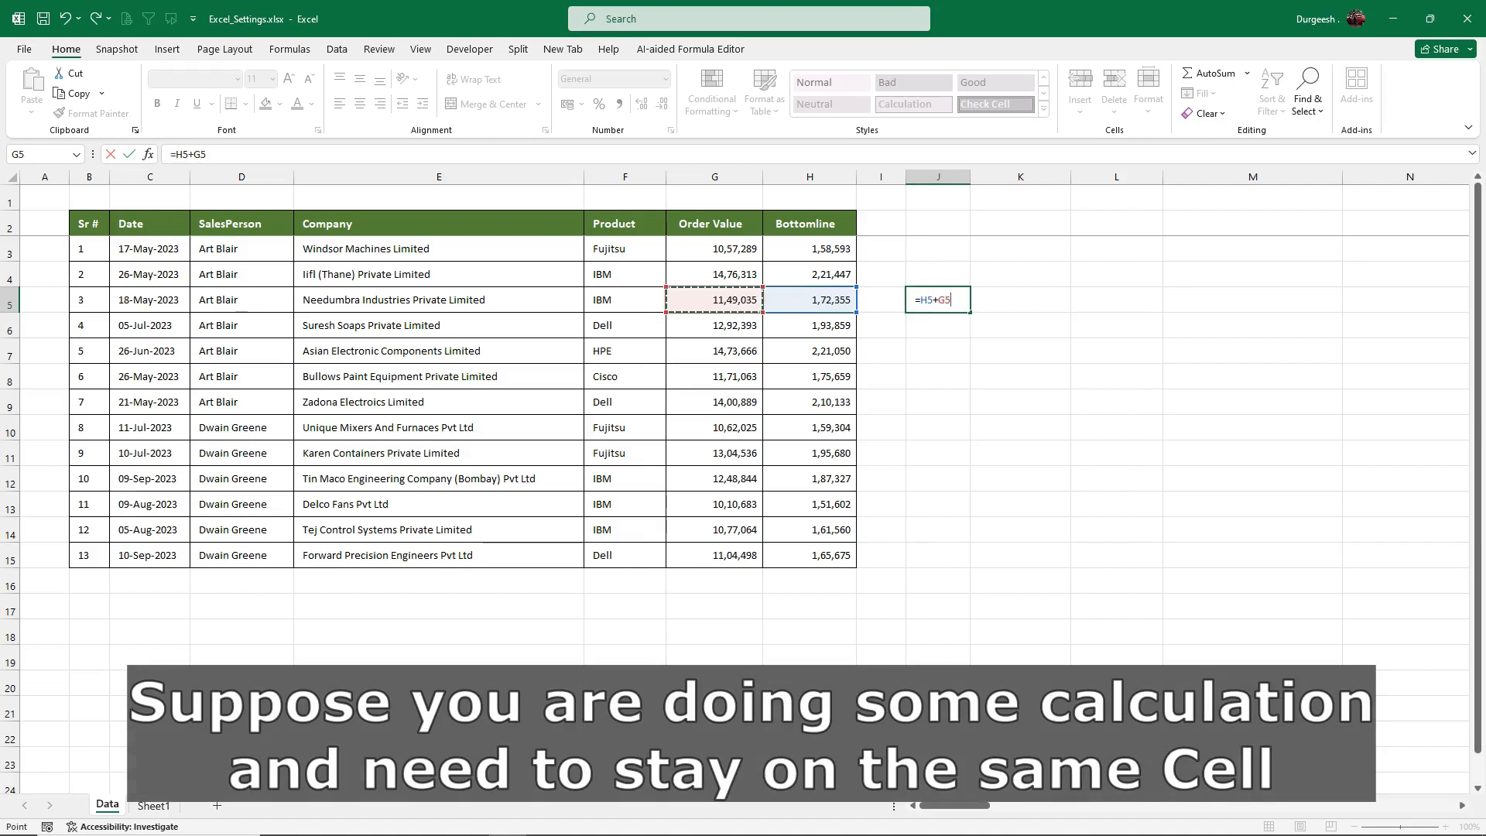
key(Return)
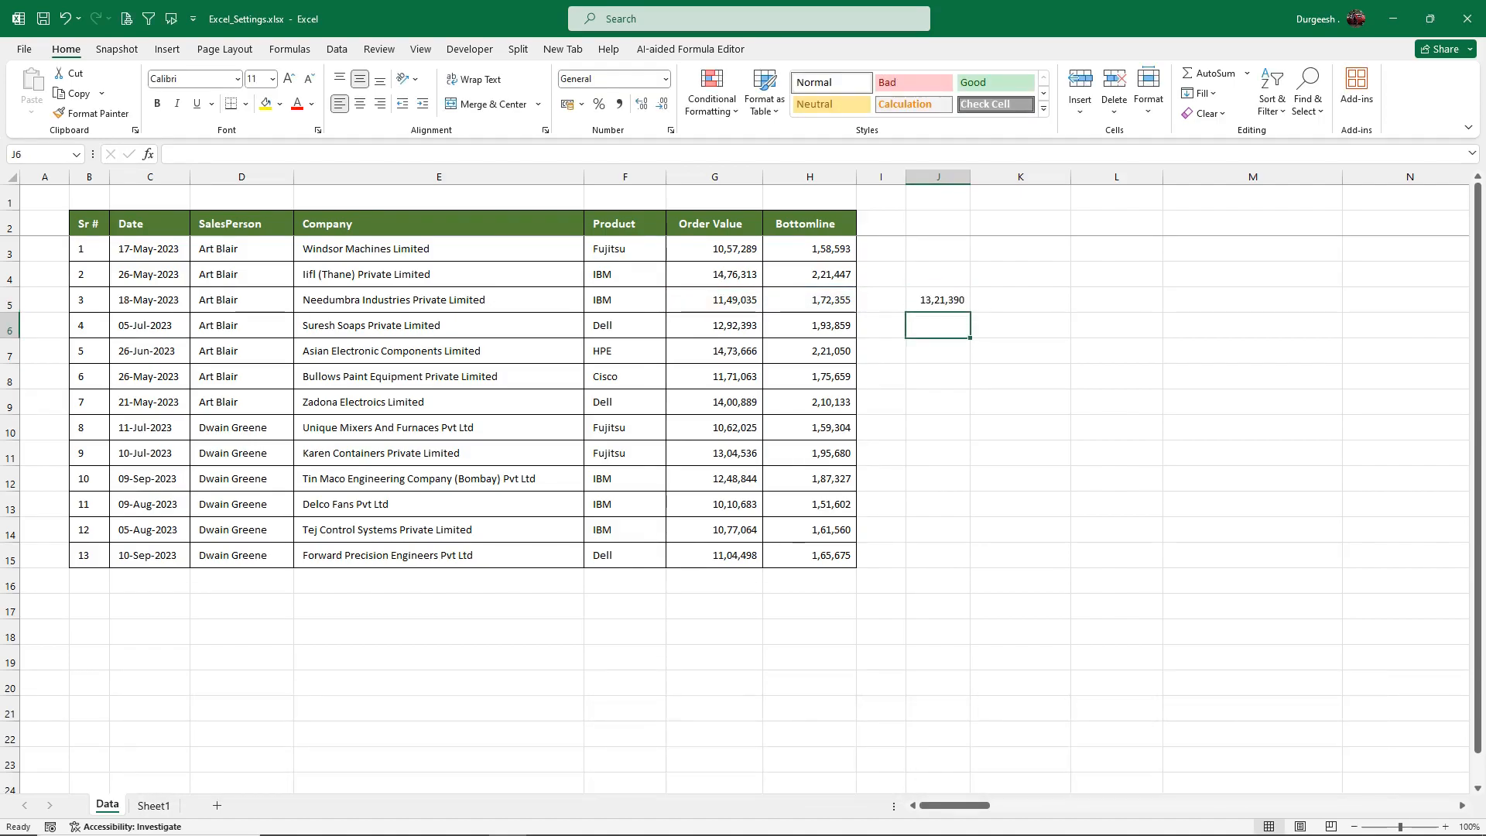
Step: Extend the formula in J5 to =H5+G5+G8
key(Up)
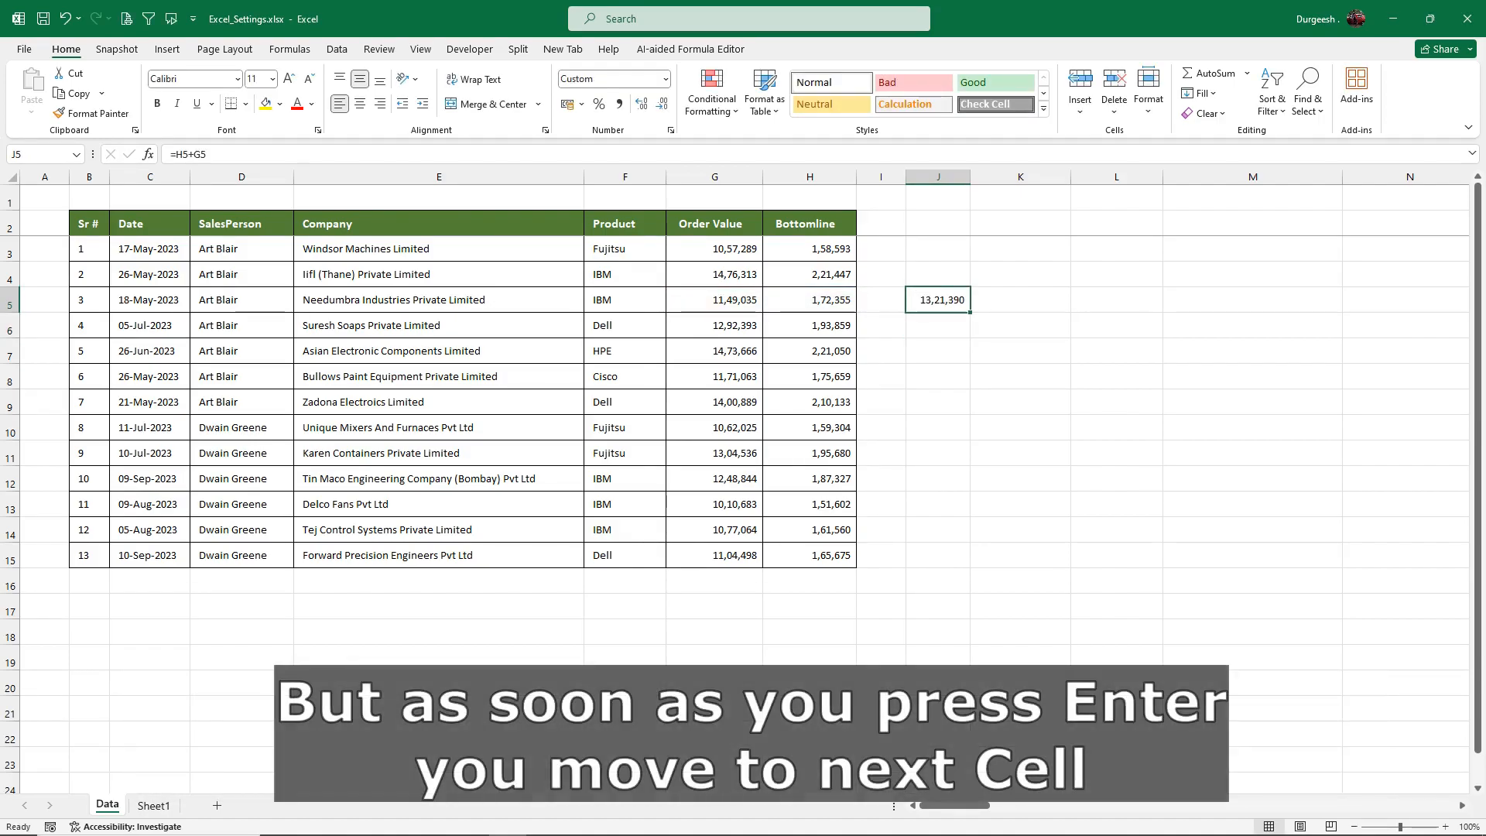
key(F2)
text(+)
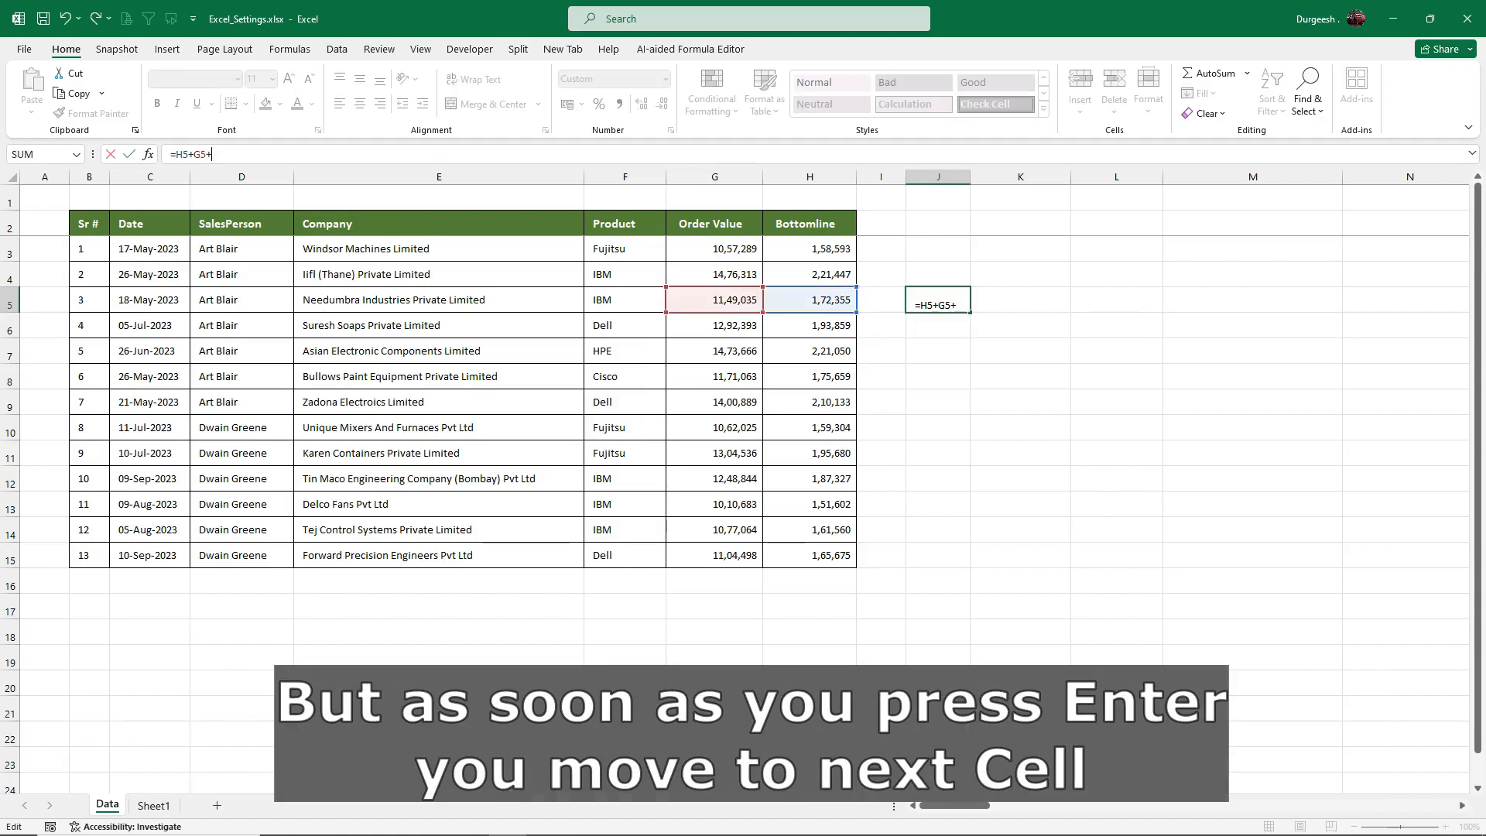
click(714, 376)
key(Return)
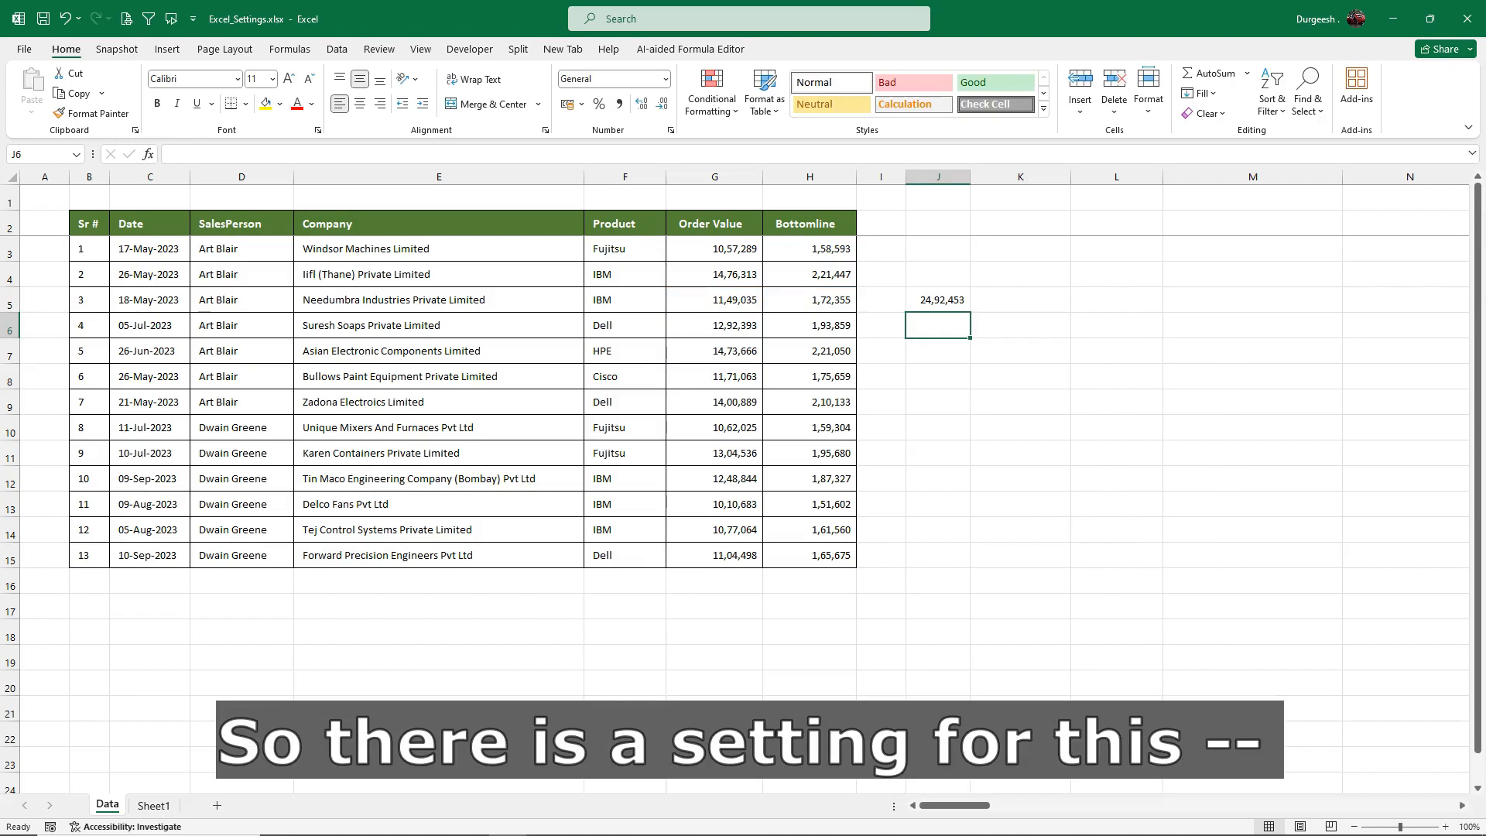
Step: Turn off "After pressing Enter, move selection" in the Advanced editing options and apply the change
click(938, 301)
click(24, 49)
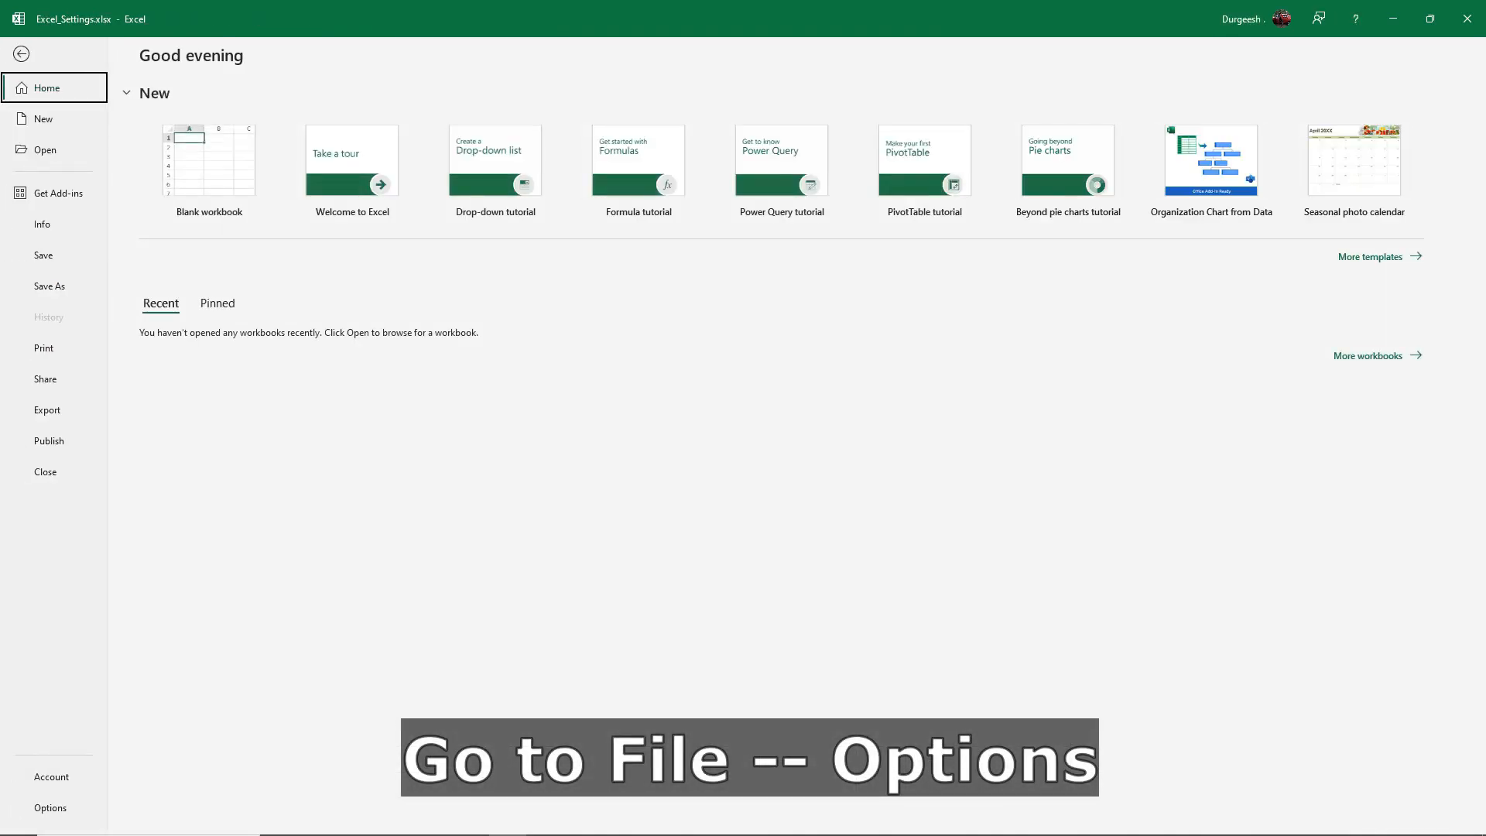
click(51, 807)
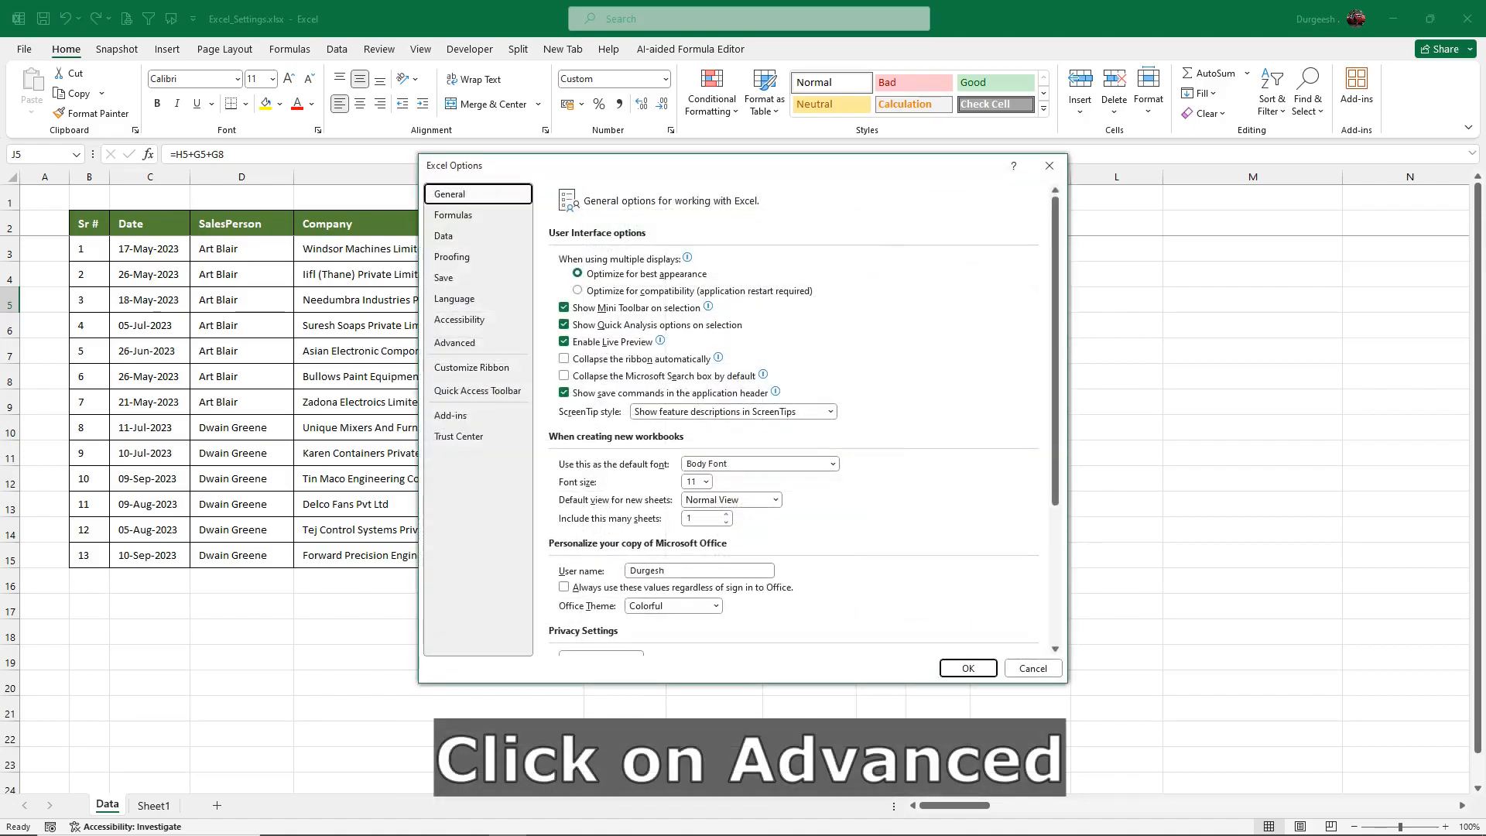
click(455, 343)
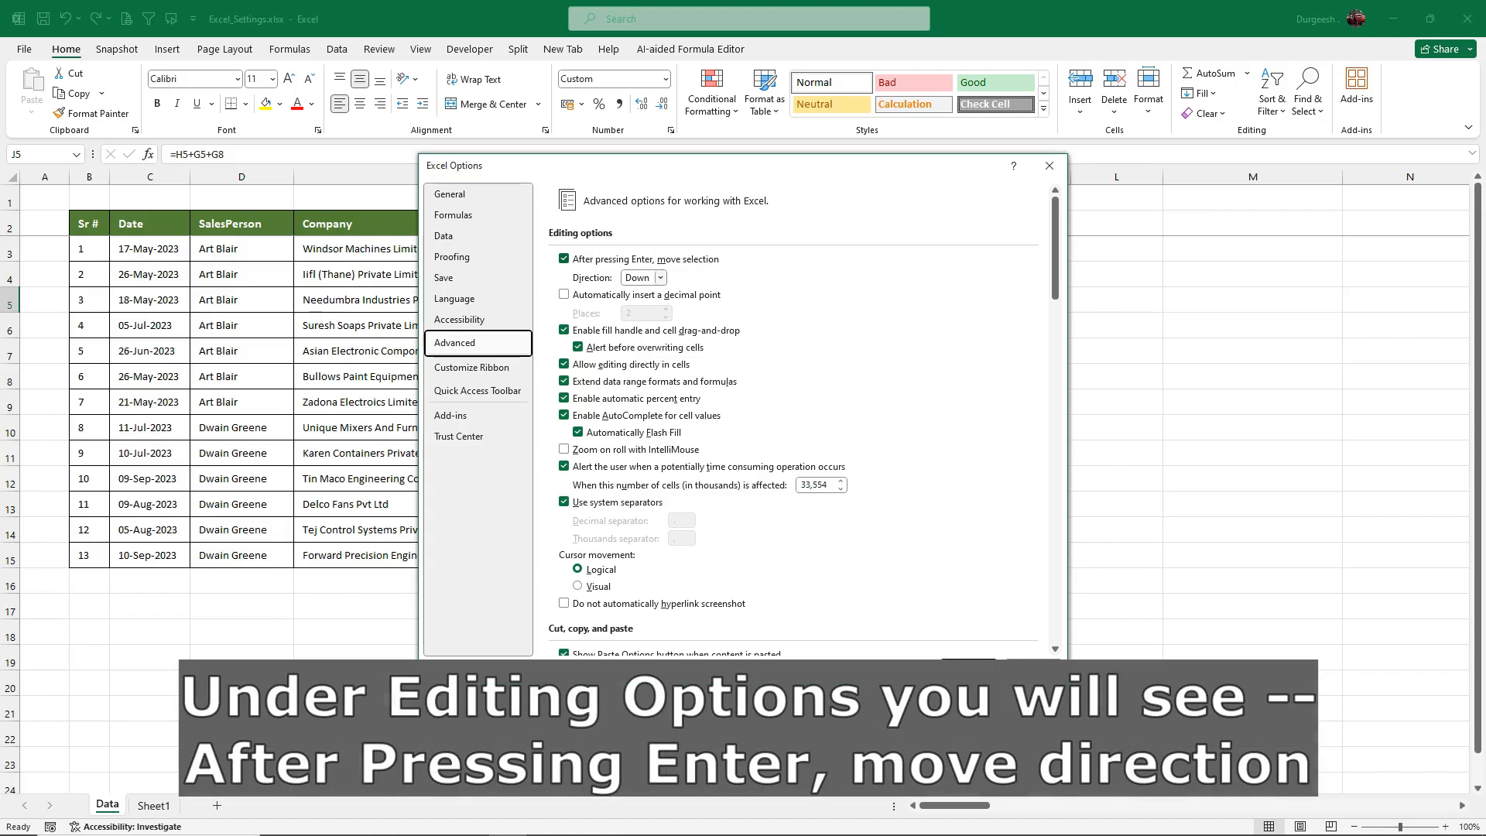
click(660, 277)
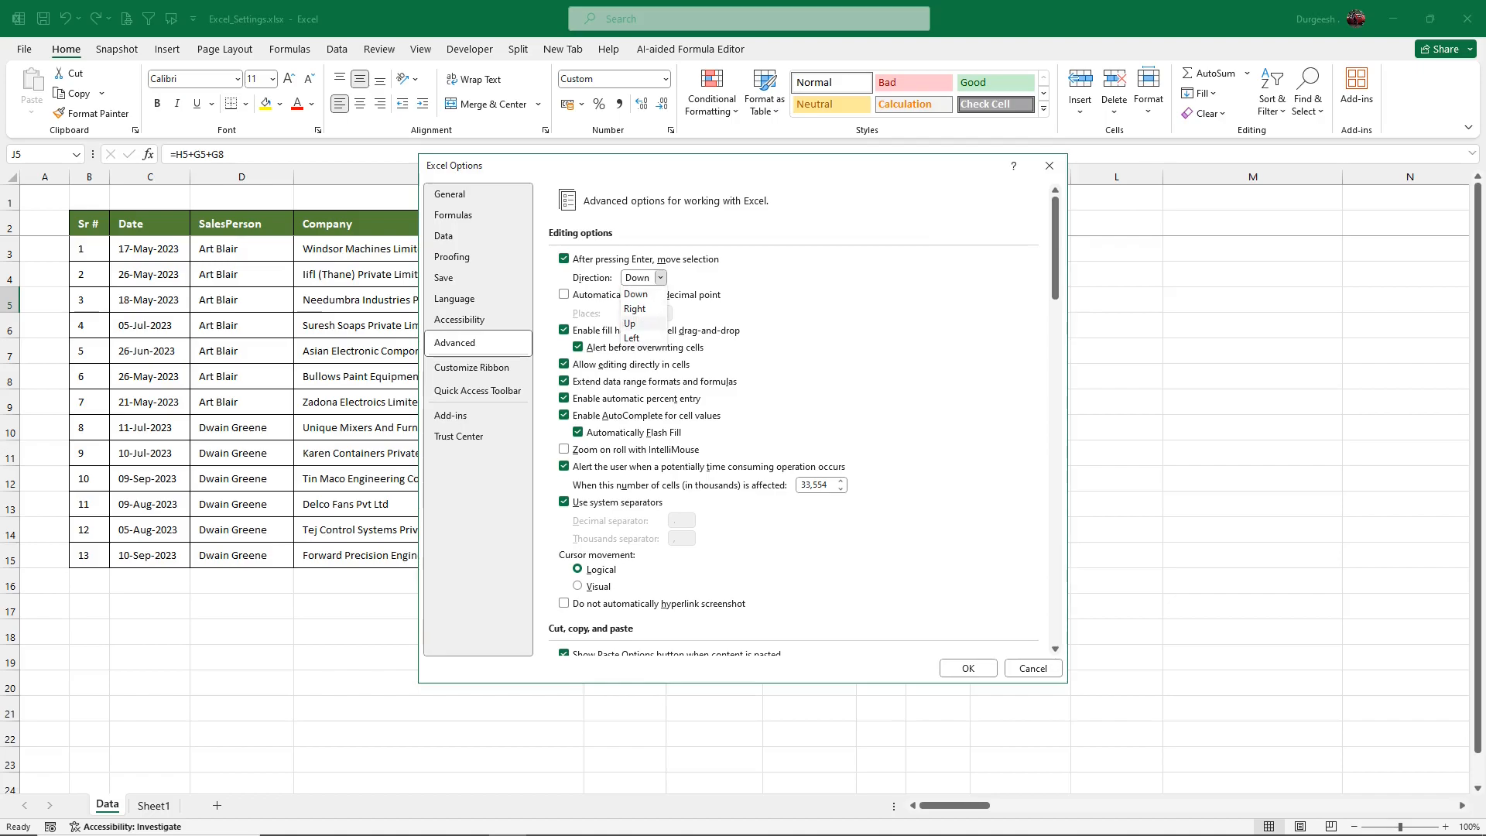
key(Escape)
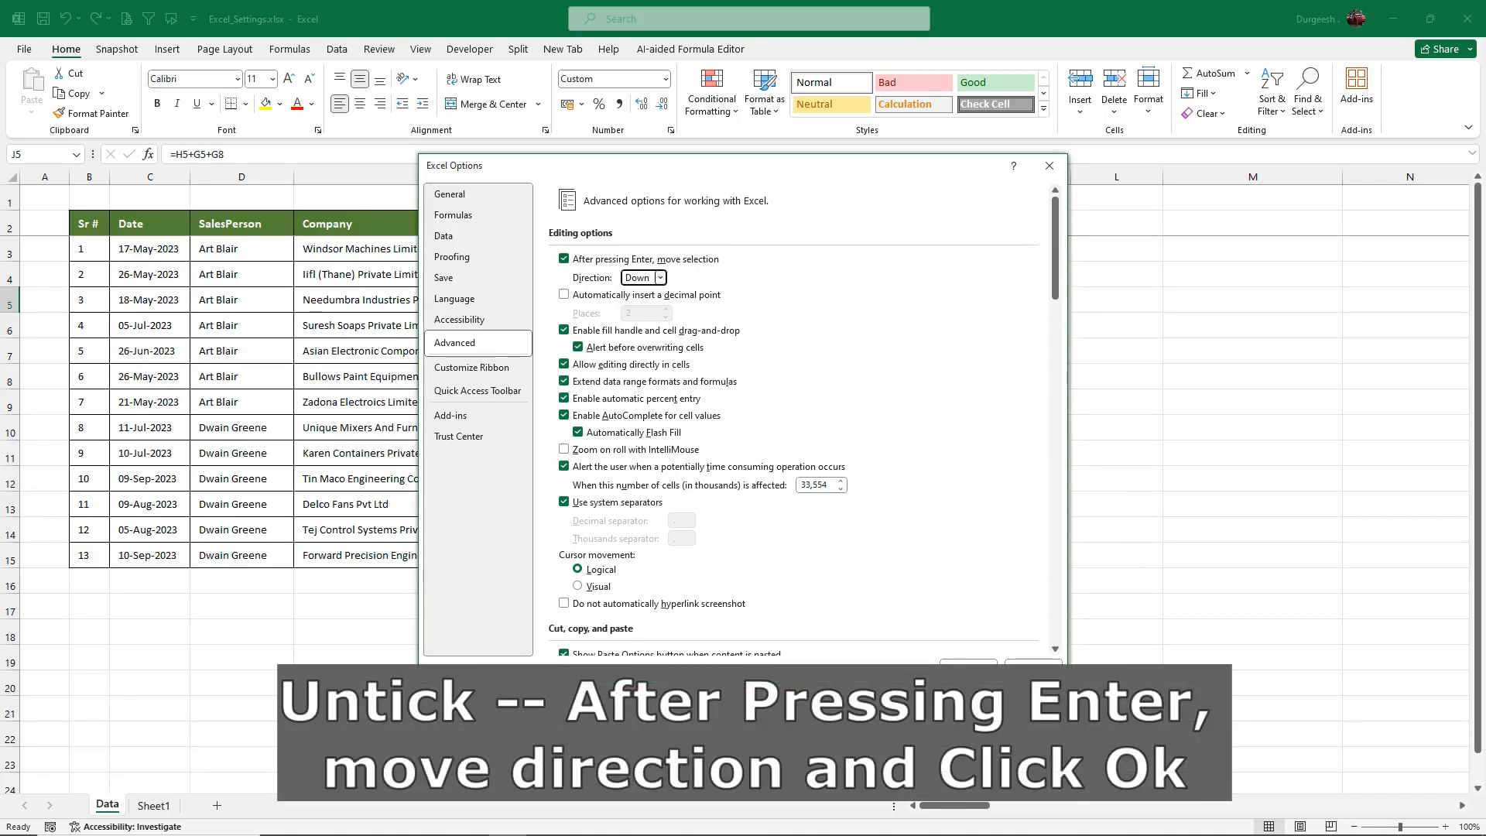
click(564, 259)
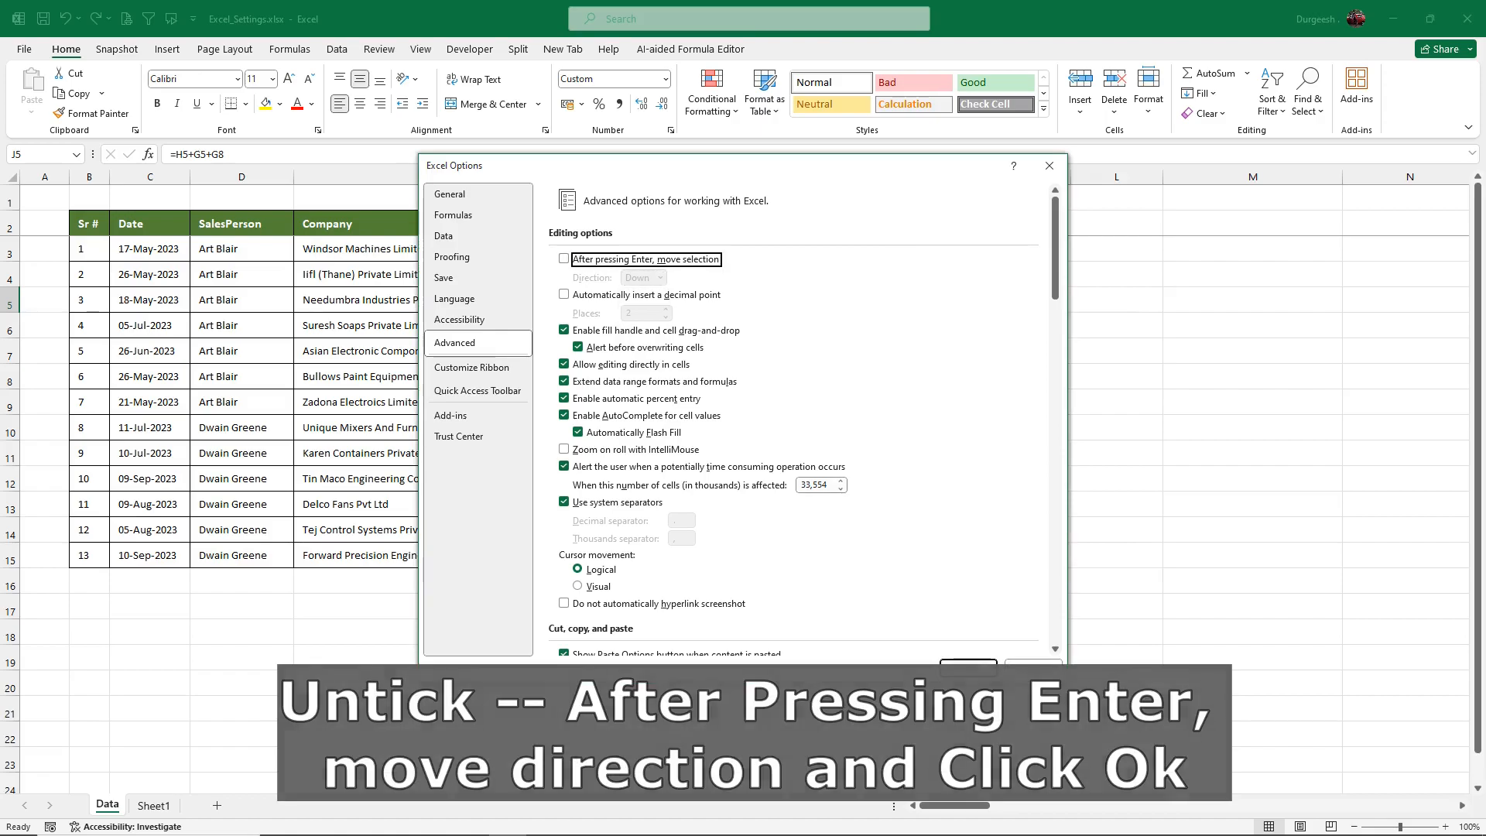
click(969, 667)
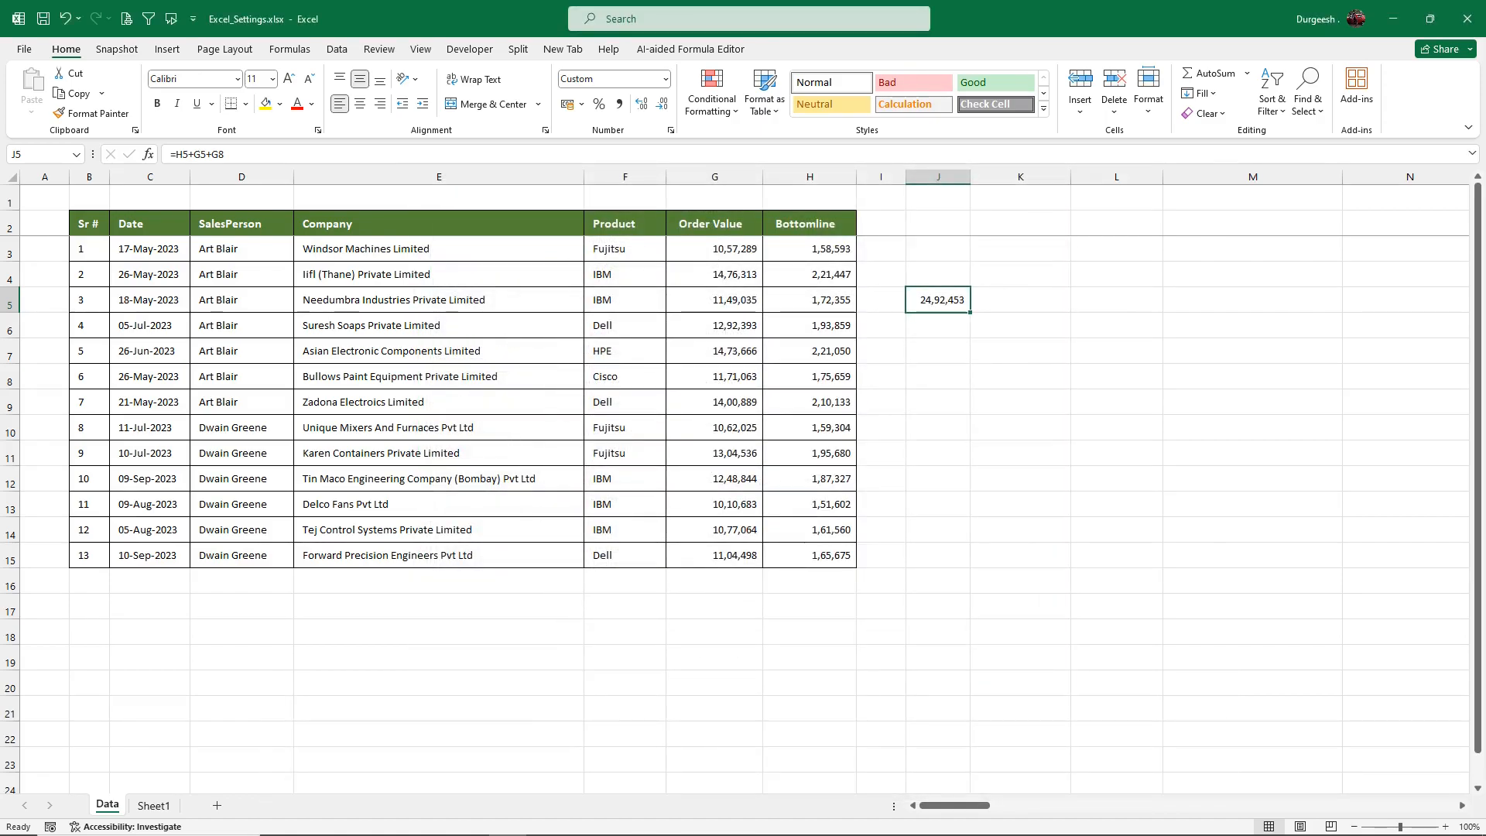
Step: Enter the formula =H7+G7+G5 in cell J7
click(938, 351)
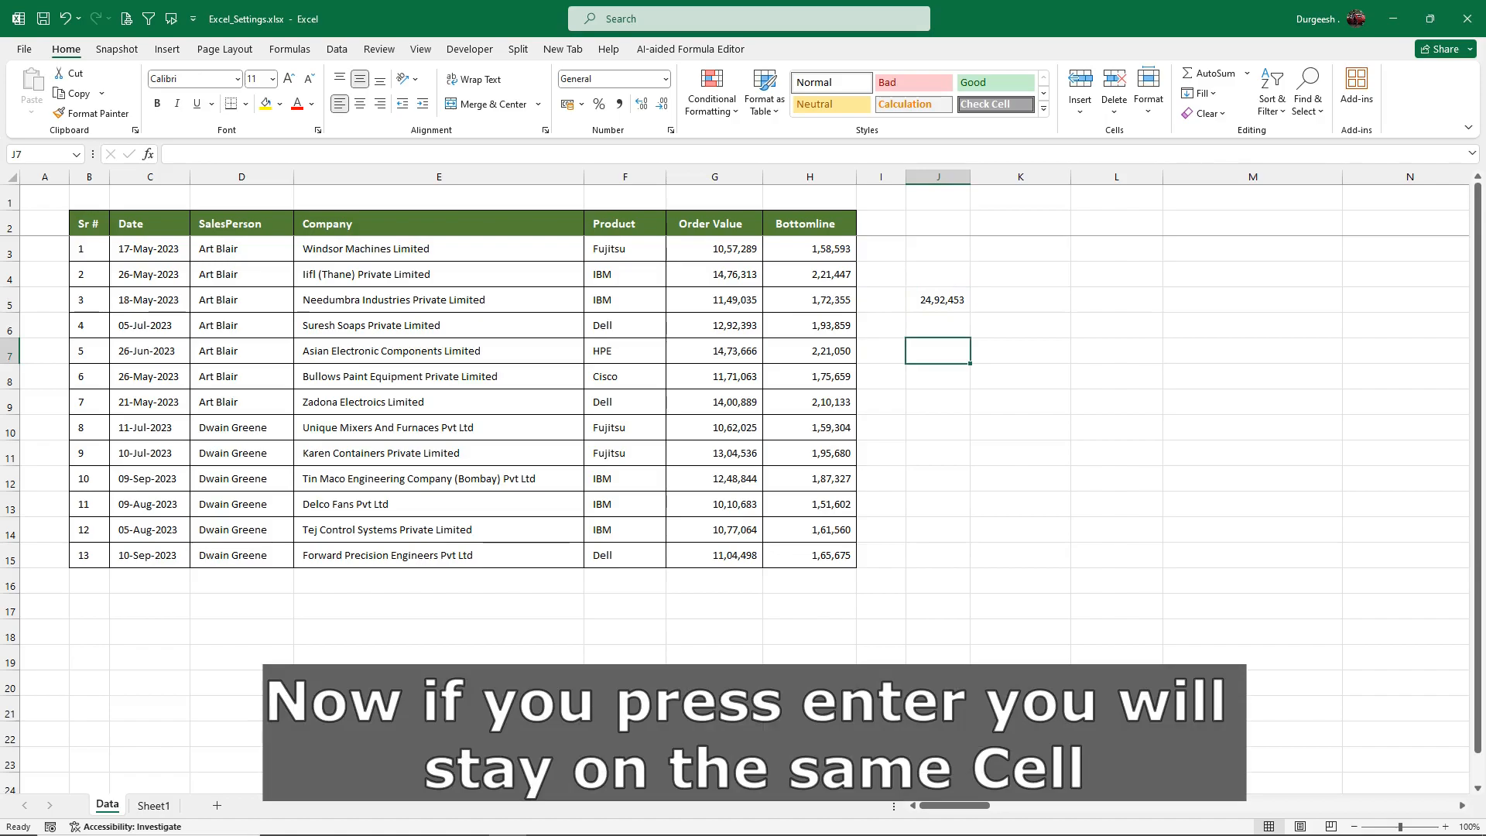
text(=)
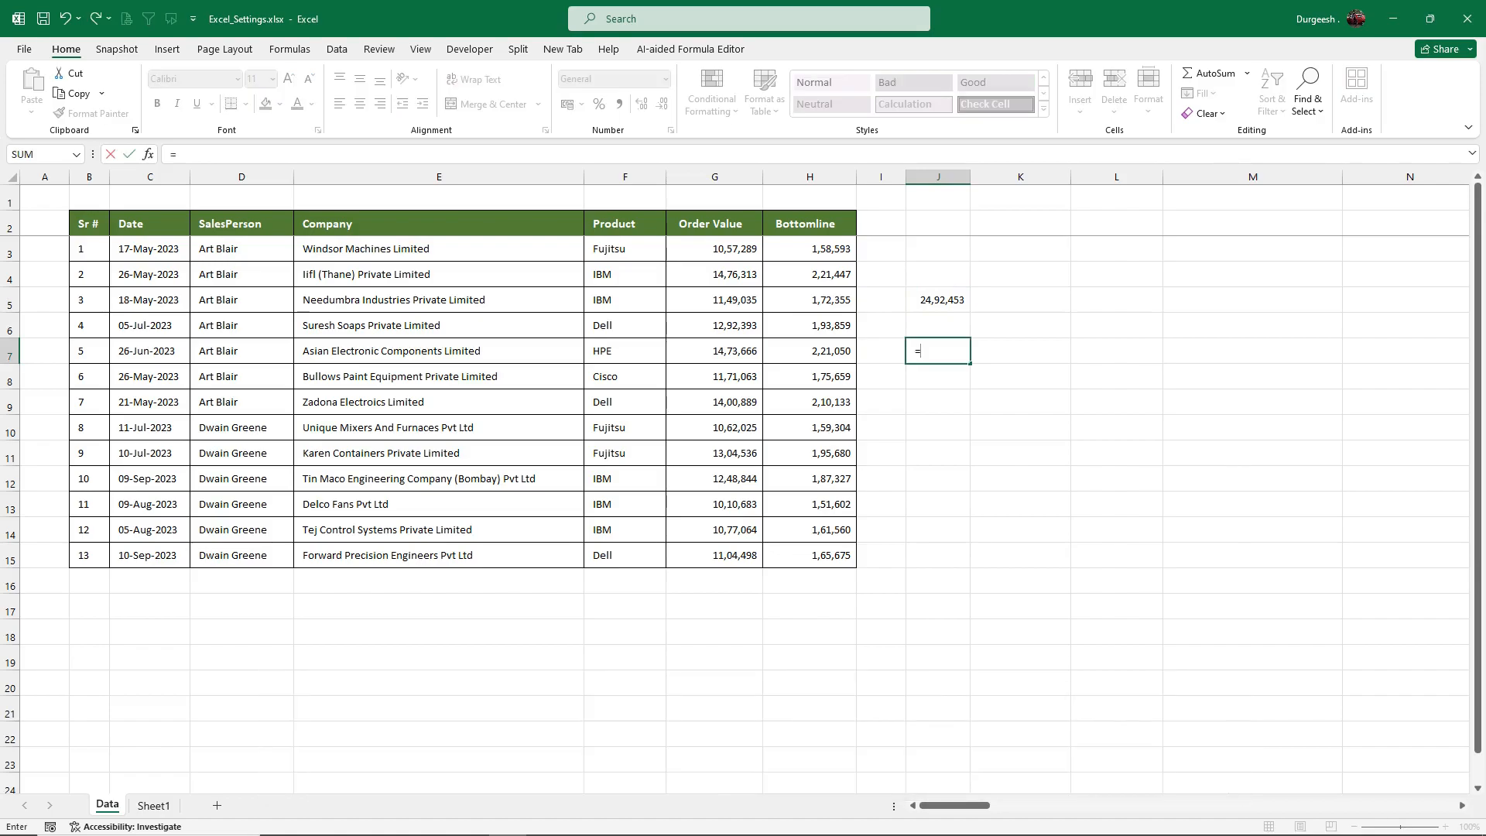
click(809, 351)
text(+)
click(714, 350)
text(+)
click(714, 300)
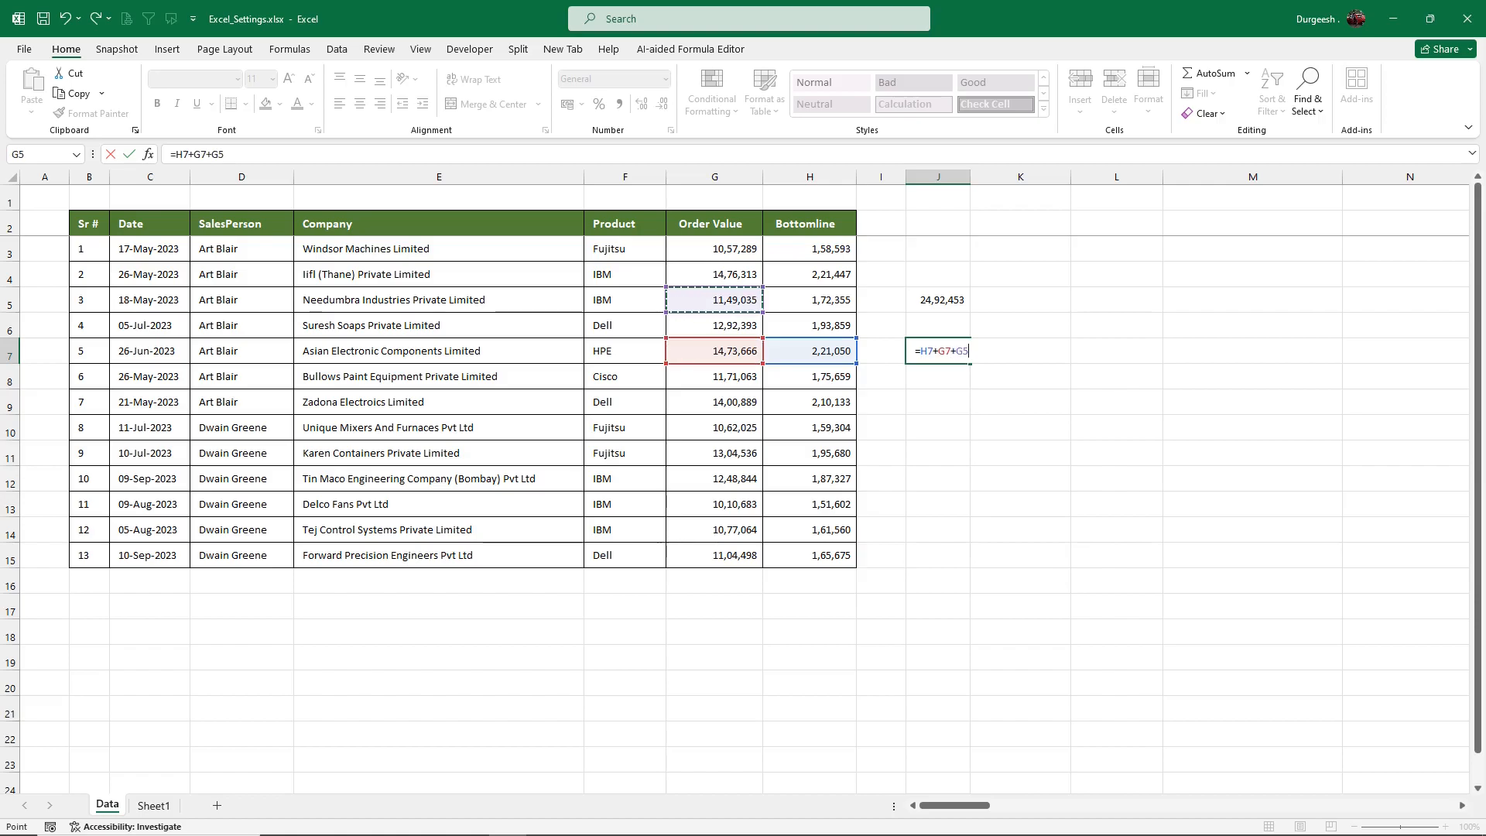
key(Return)
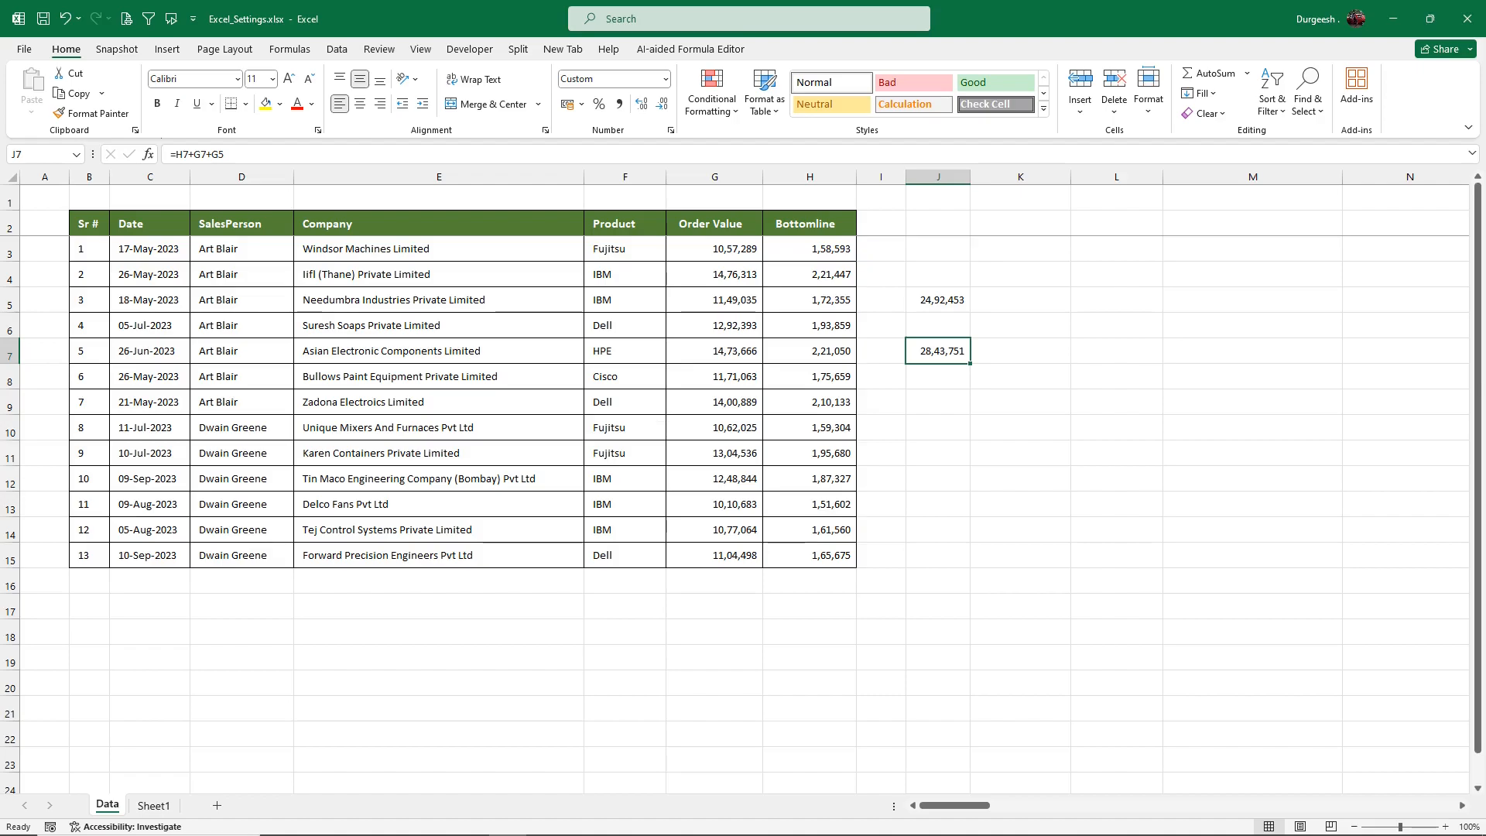
Step: Extend the formula in J7 to =H7+G7+G5+H8+H9
key(F2)
text(+)
click(809, 377)
text(+)
click(810, 402)
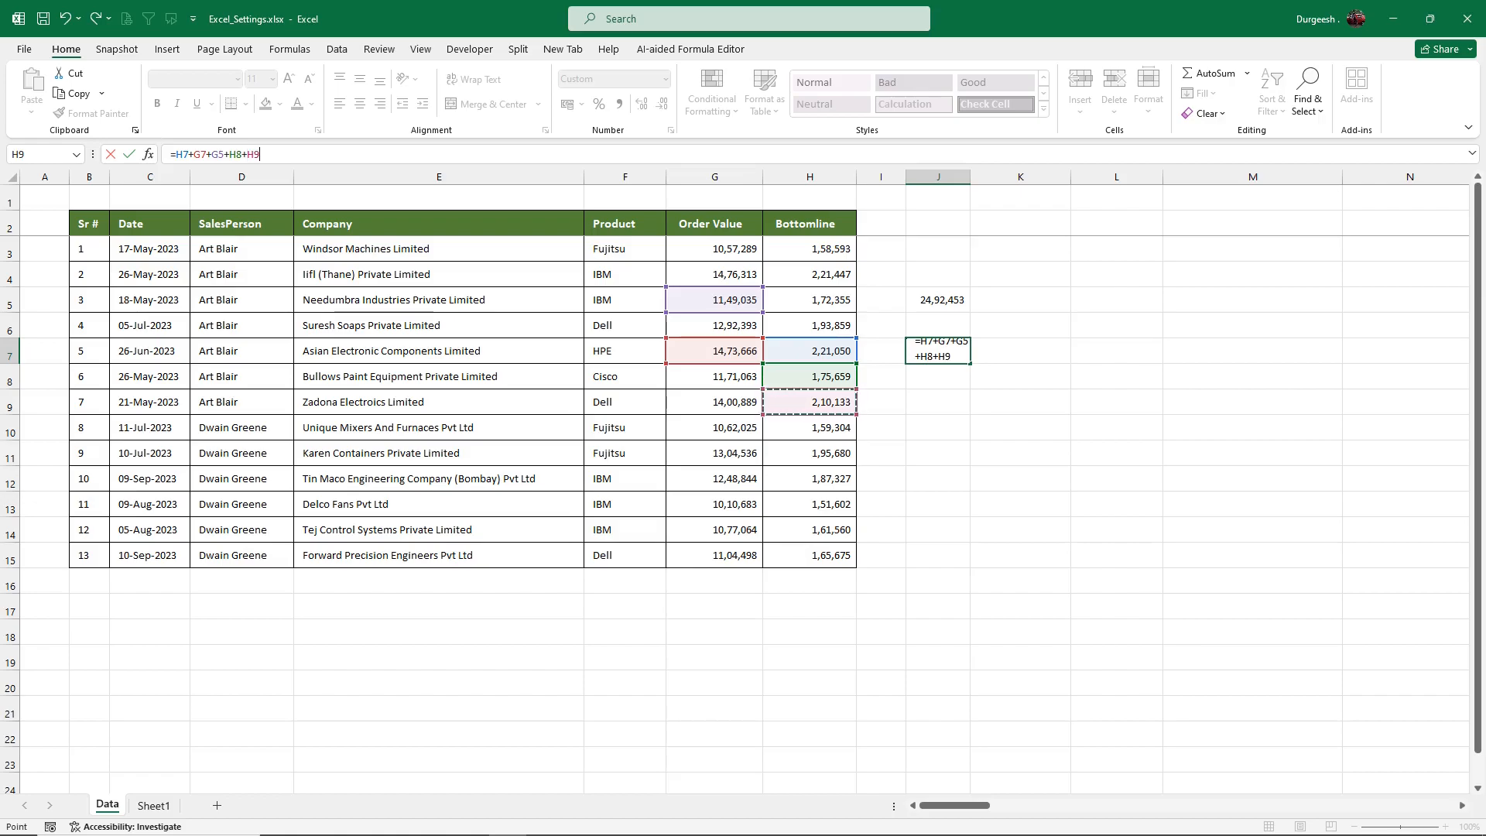
key(ctrl+Return)
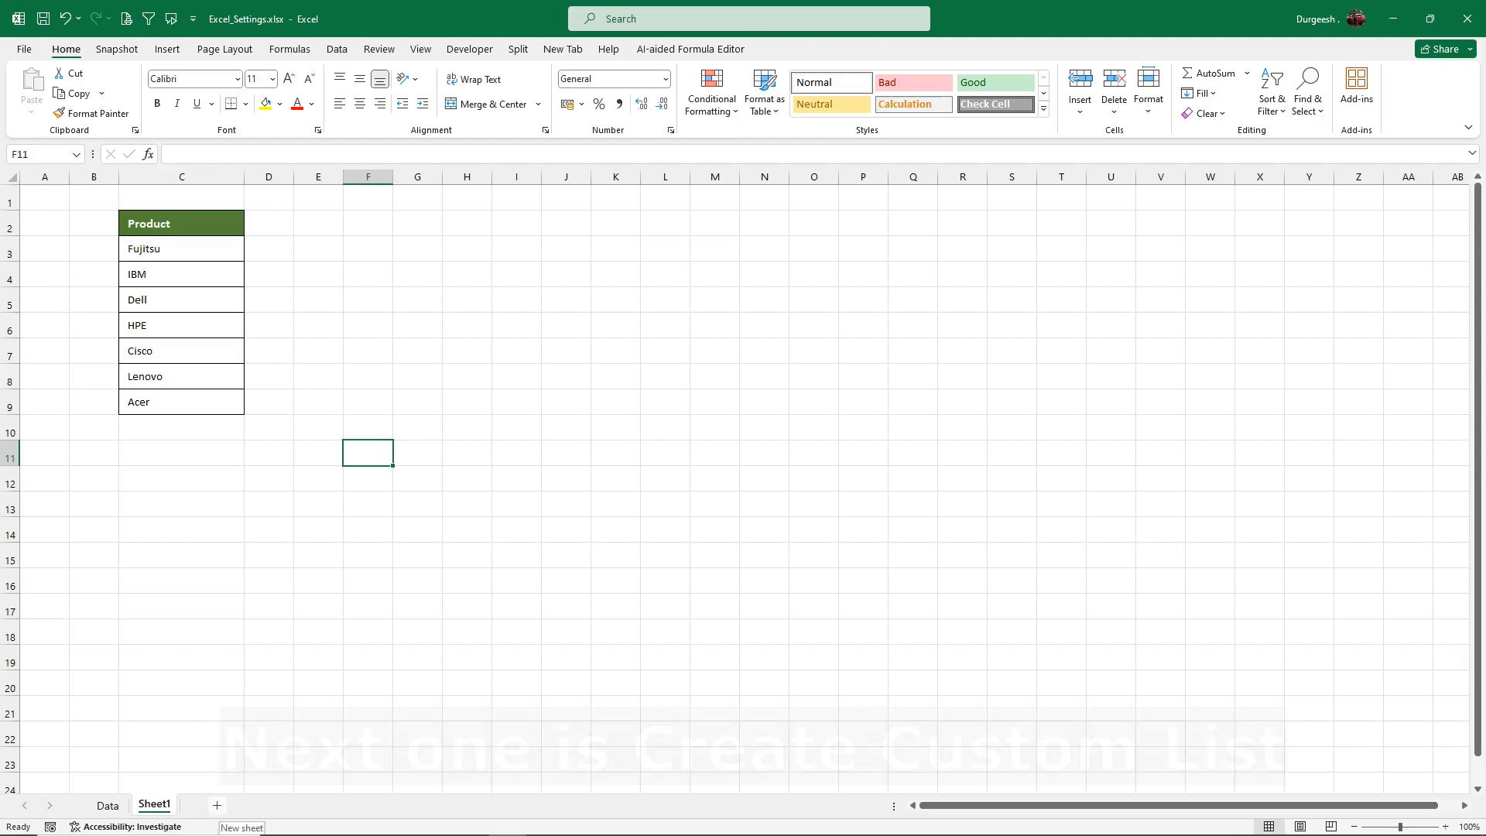
Step: On Sheet1, enter Jan in F2 and Feb in F3, and fill the month series down to F13
click(368, 223)
text(Jan)
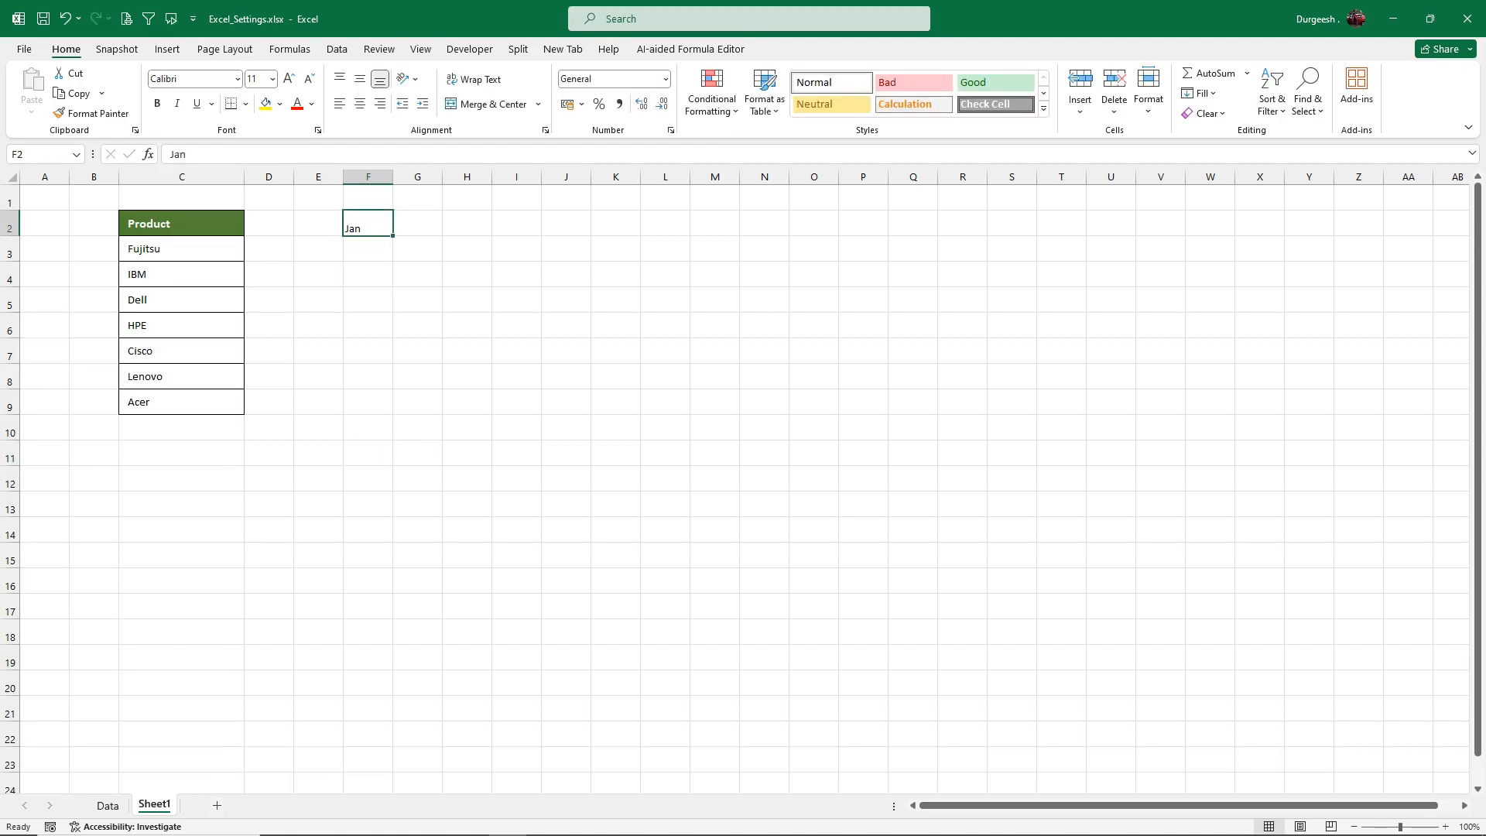
key(Return)
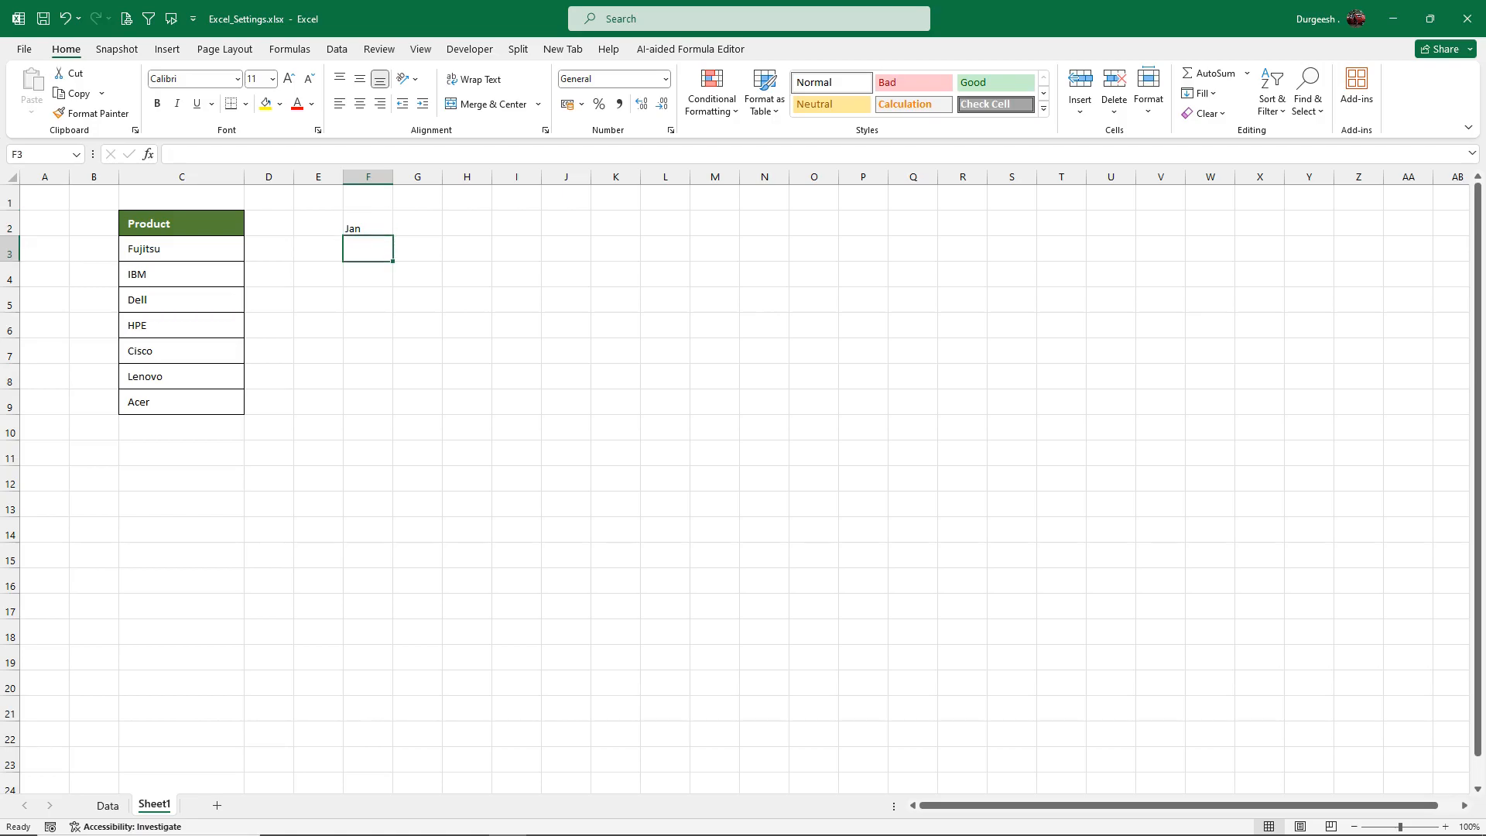
text(Feb)
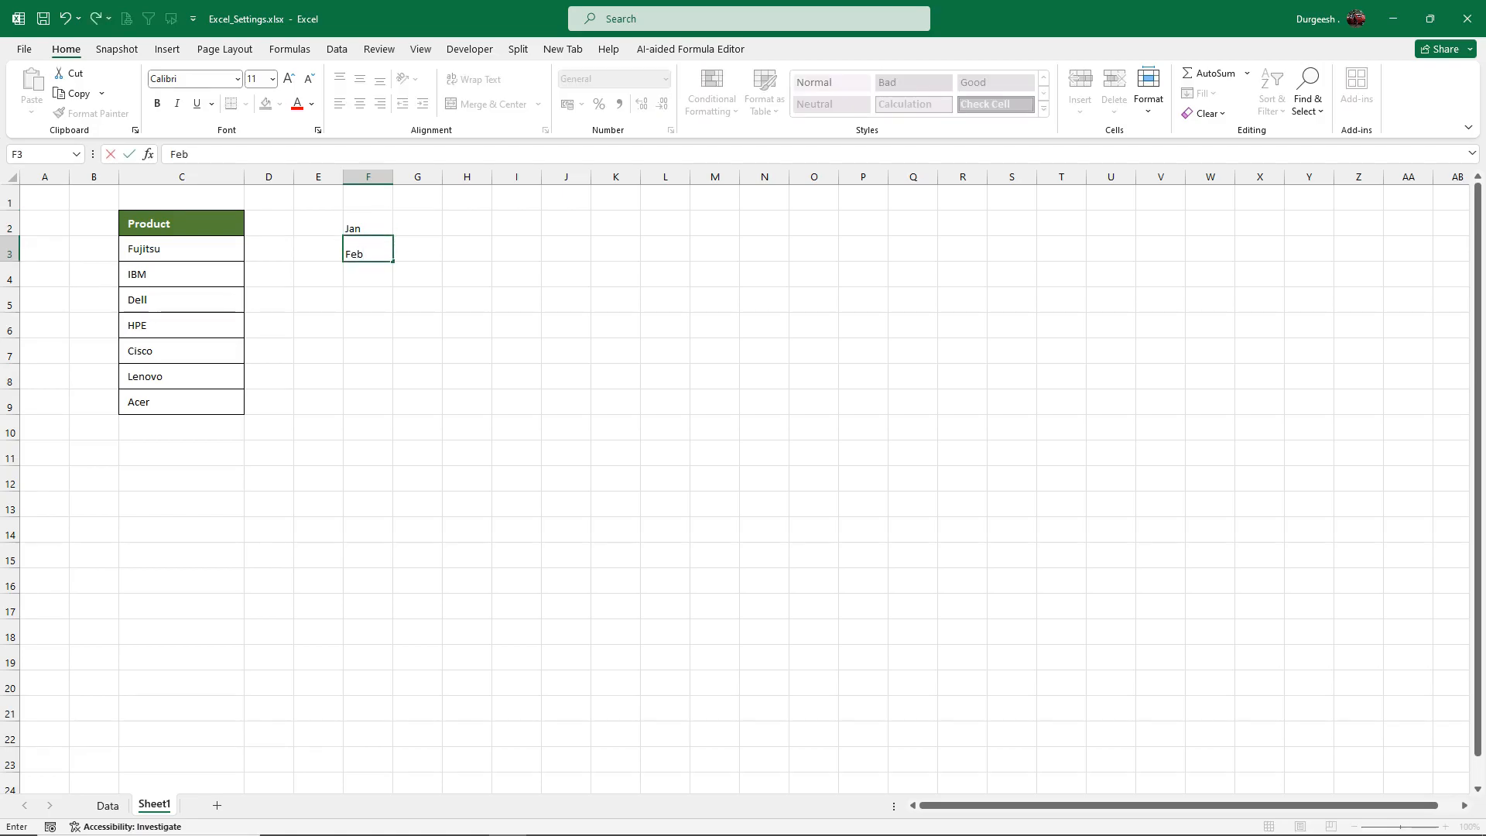
key(Return)
drag(367, 223, 387, 513)
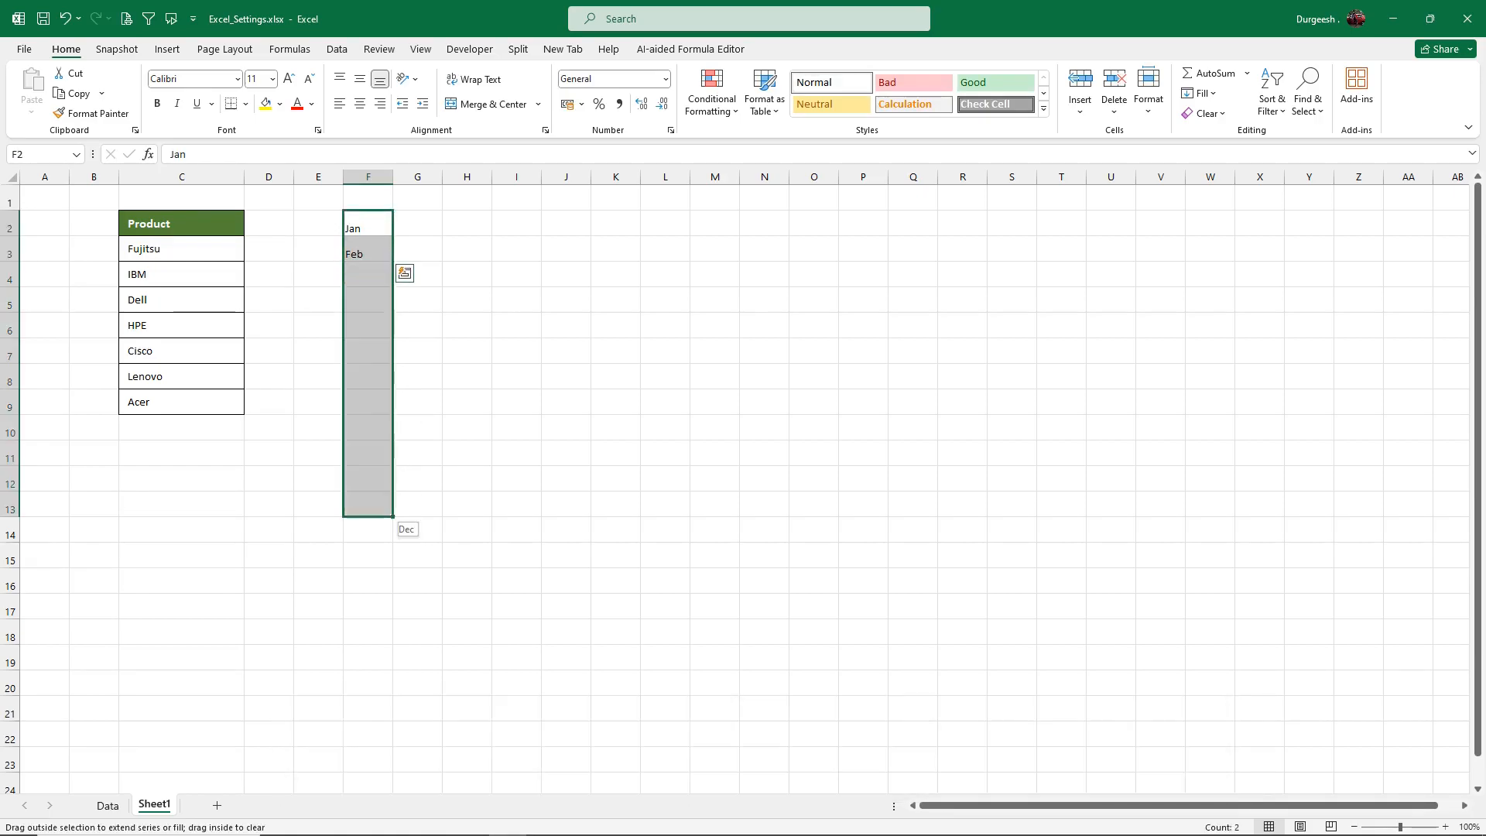
click(516, 478)
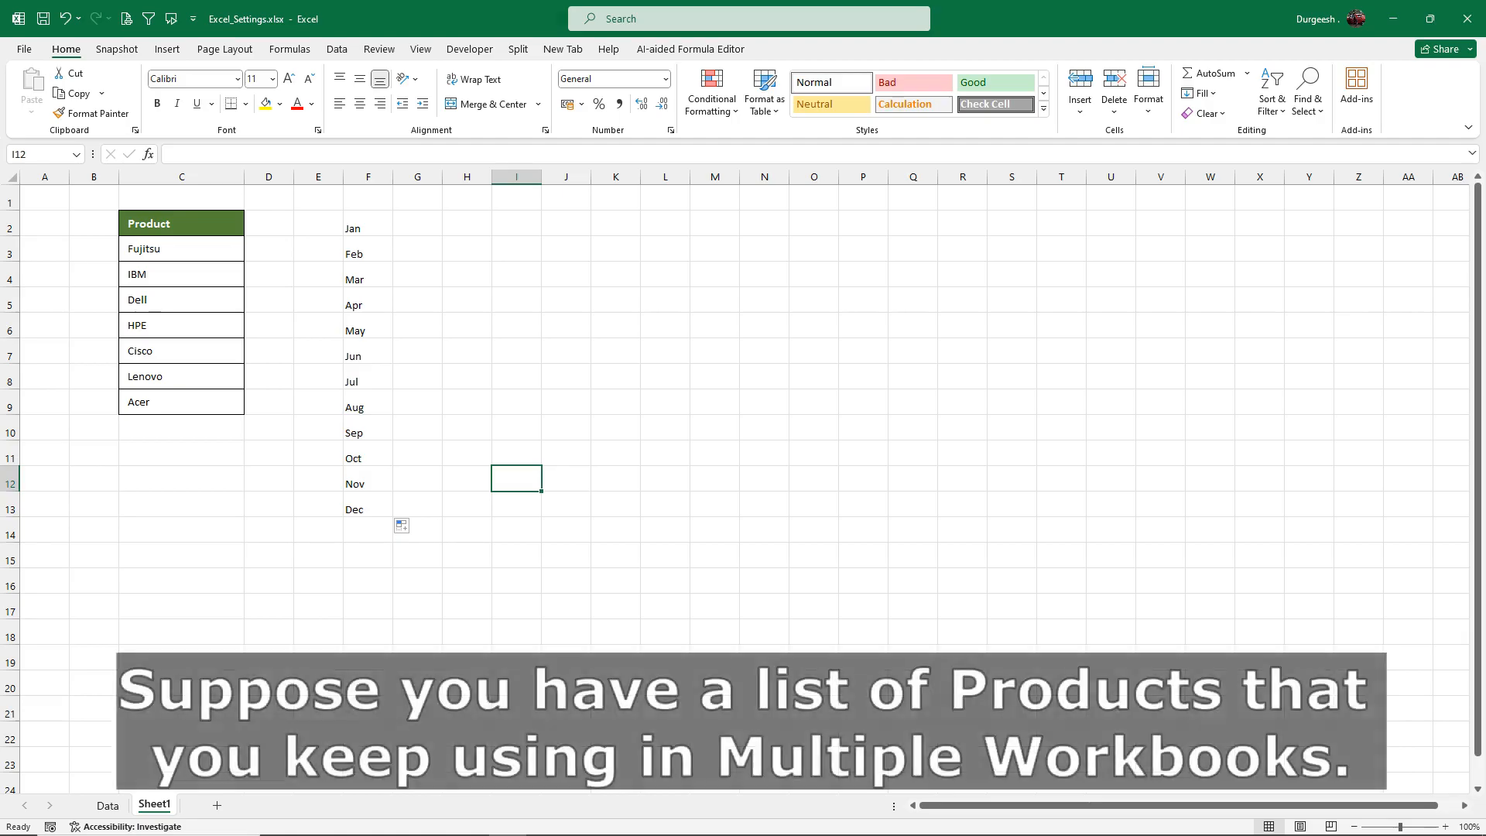
Step: Create a custom list in the Advanced options by importing the product names from C3:C9, and apply the change
drag(181, 248, 181, 402)
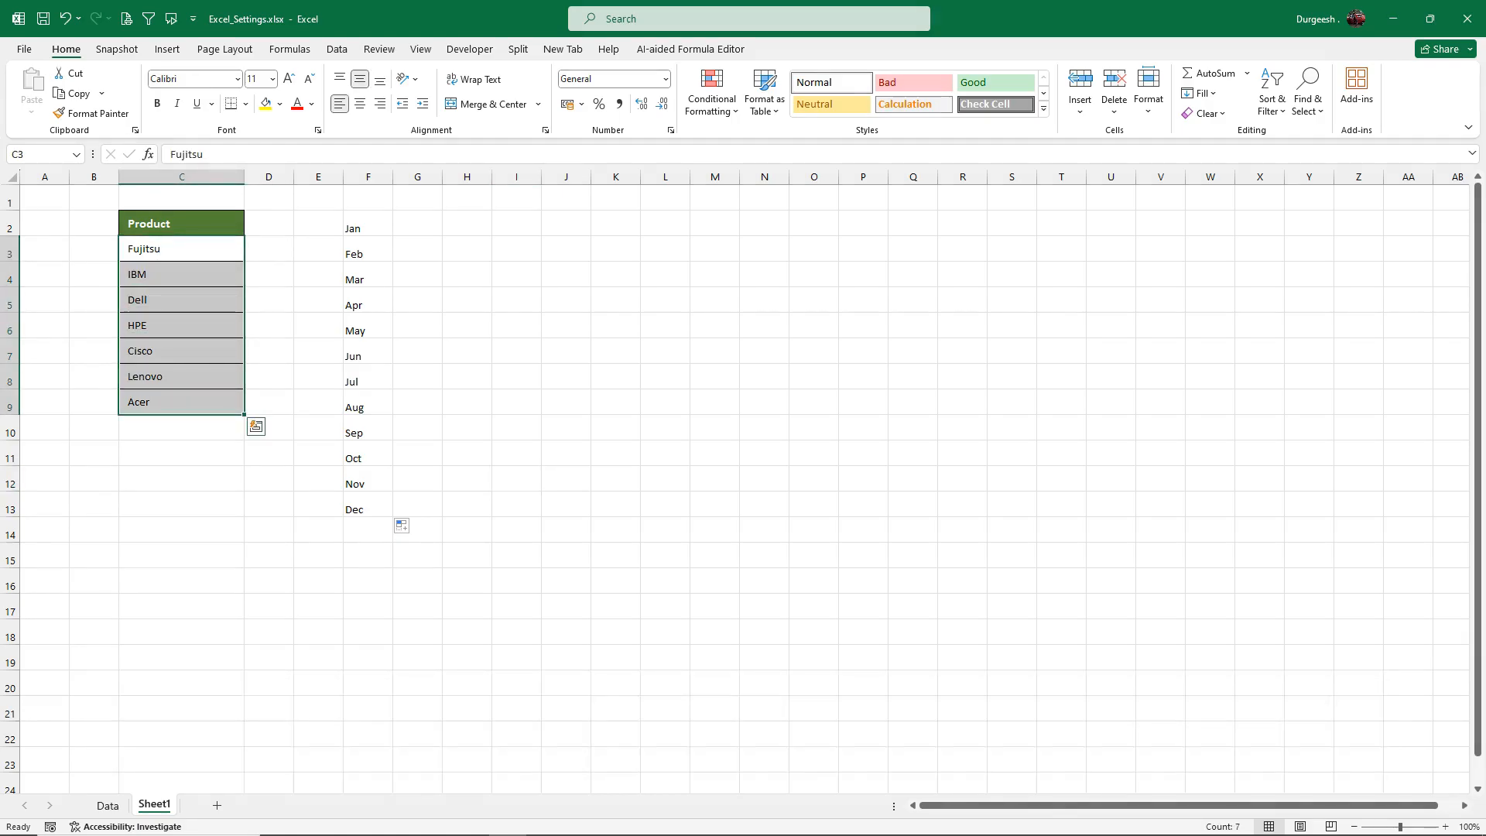
click(268, 300)
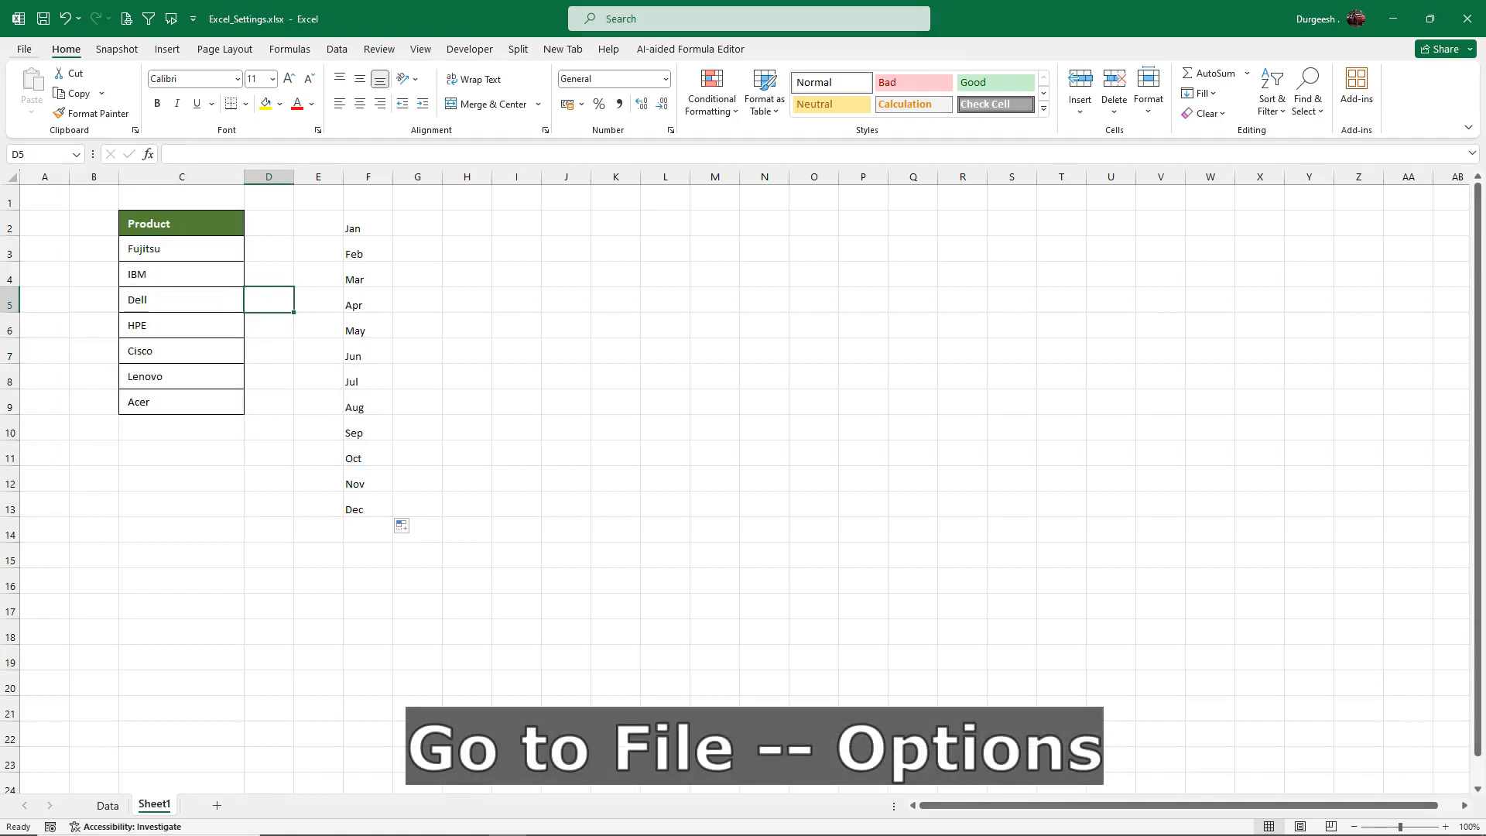
key(alt+f)
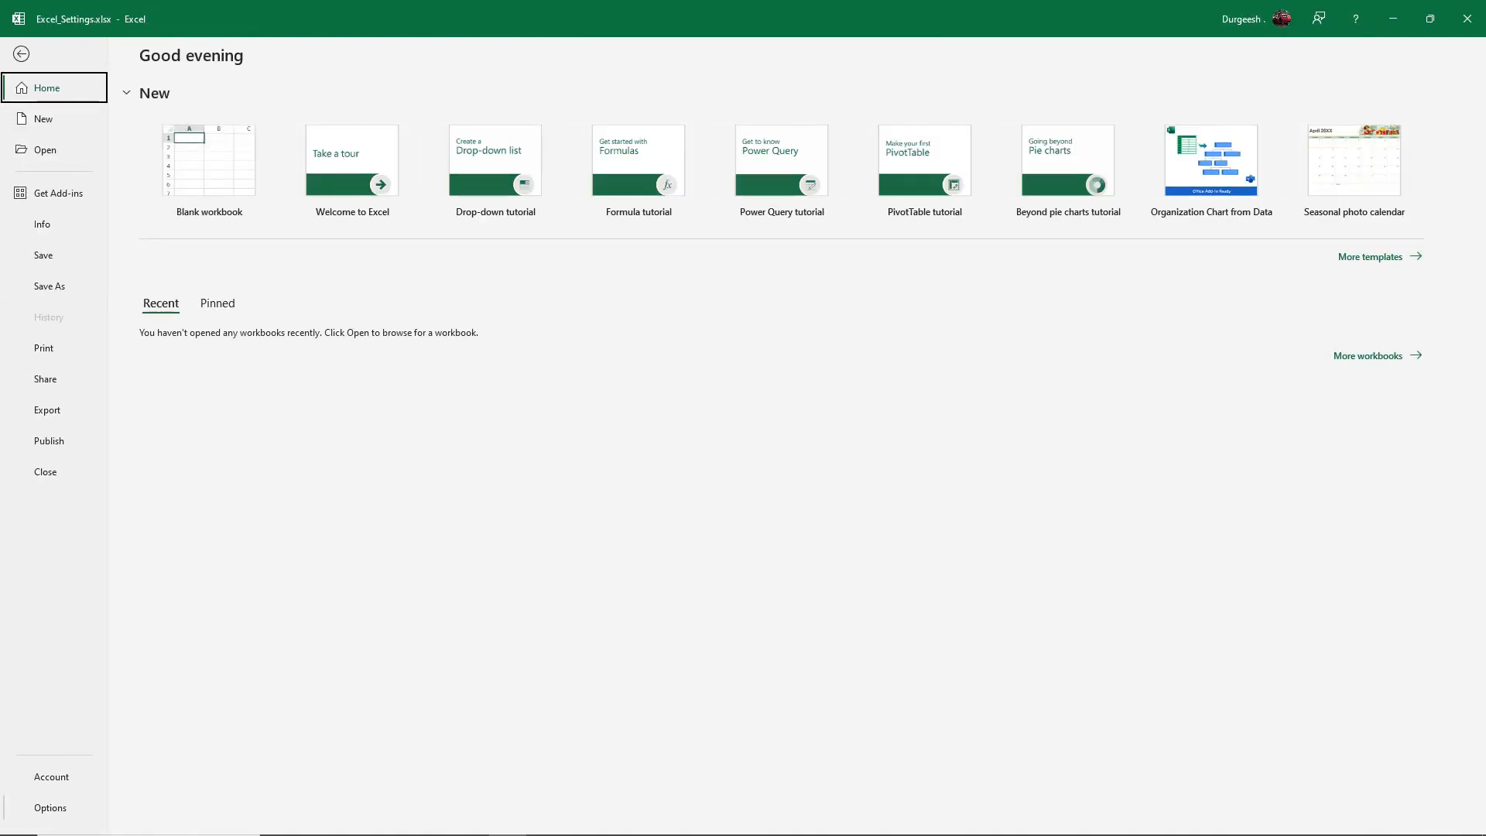
key(t)
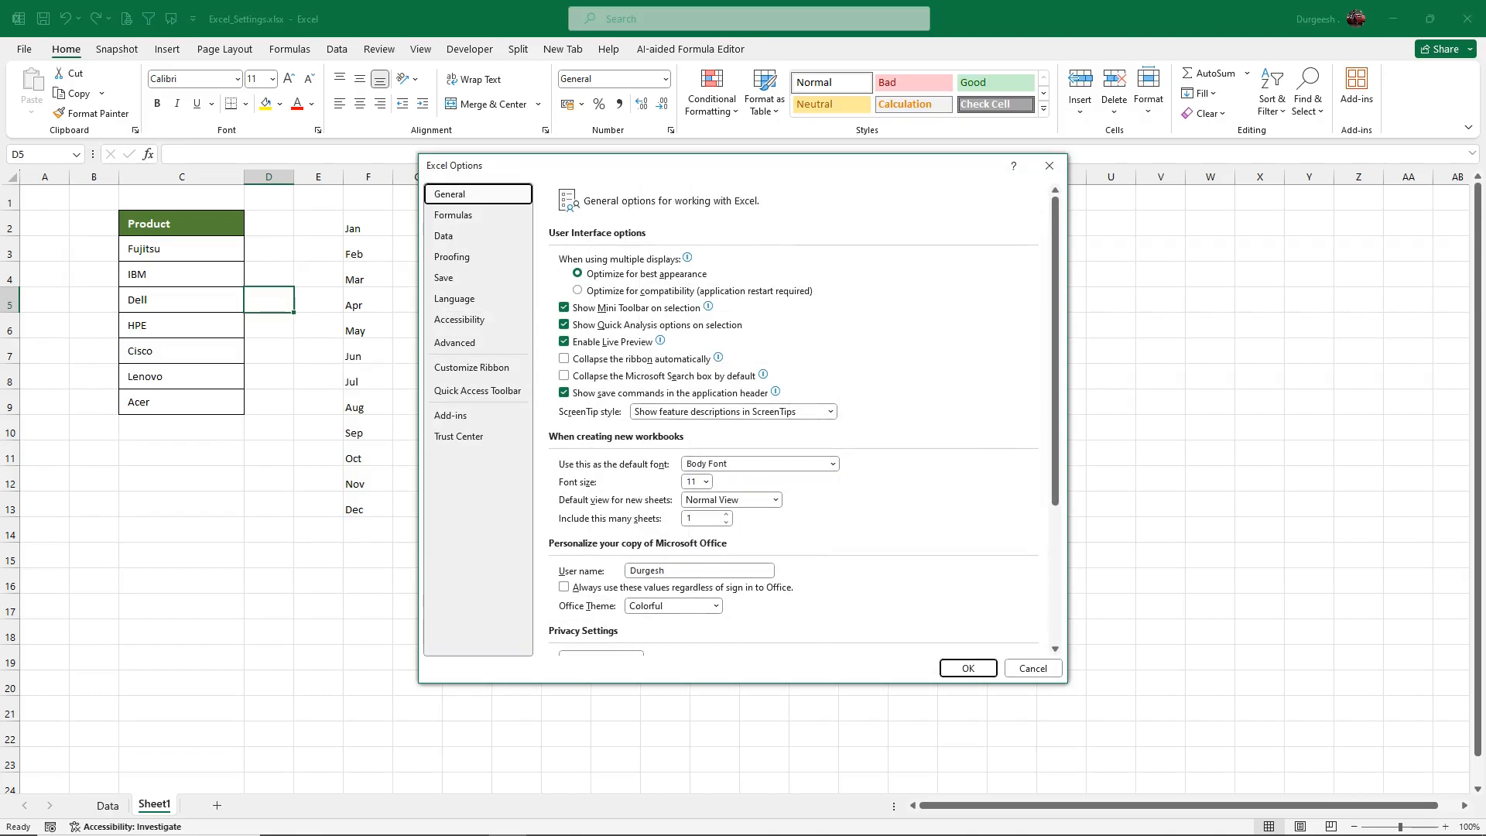
click(464, 342)
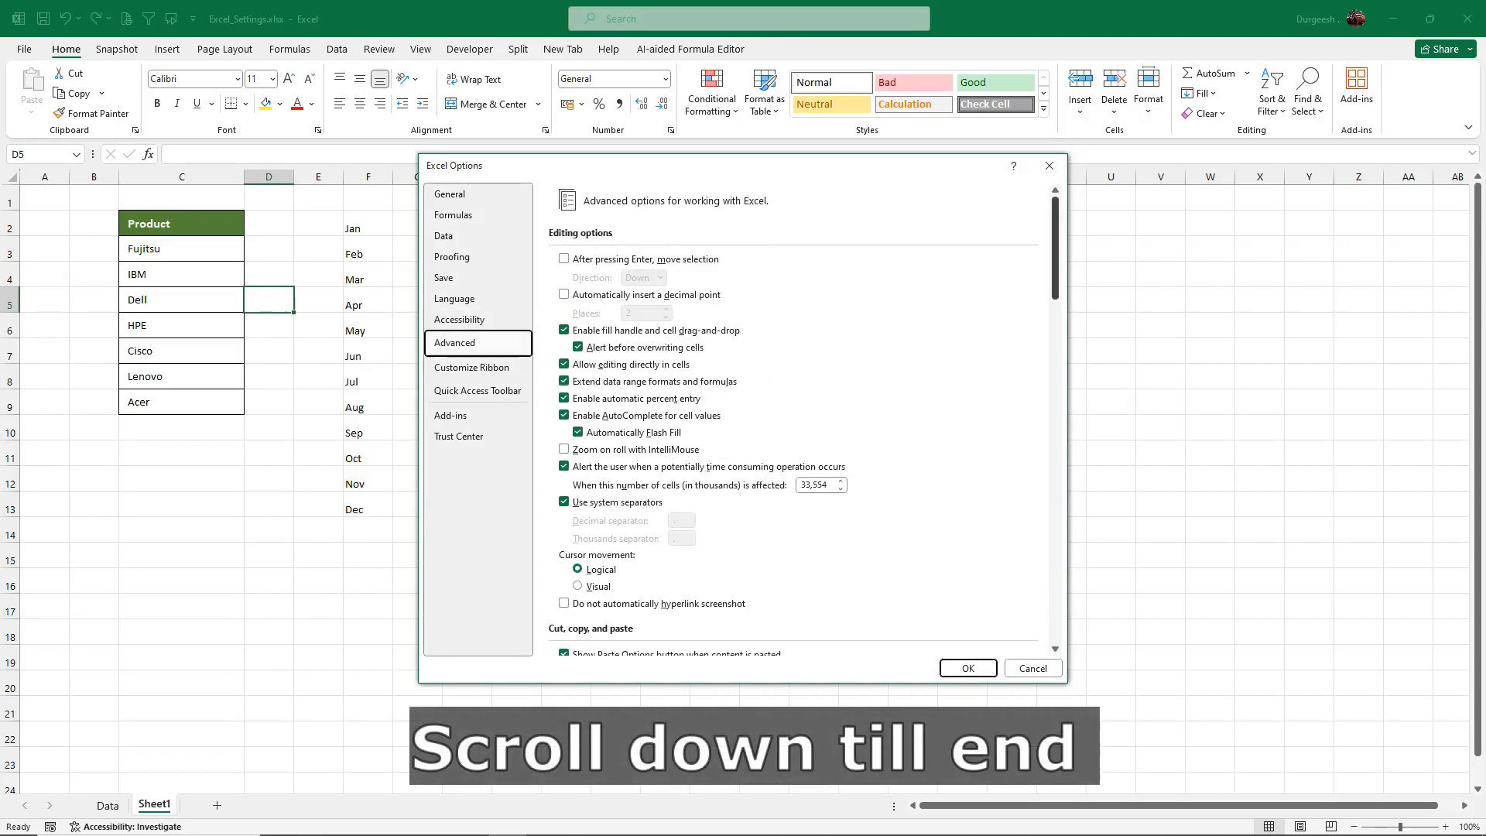
scroll(793, 417, down, 20)
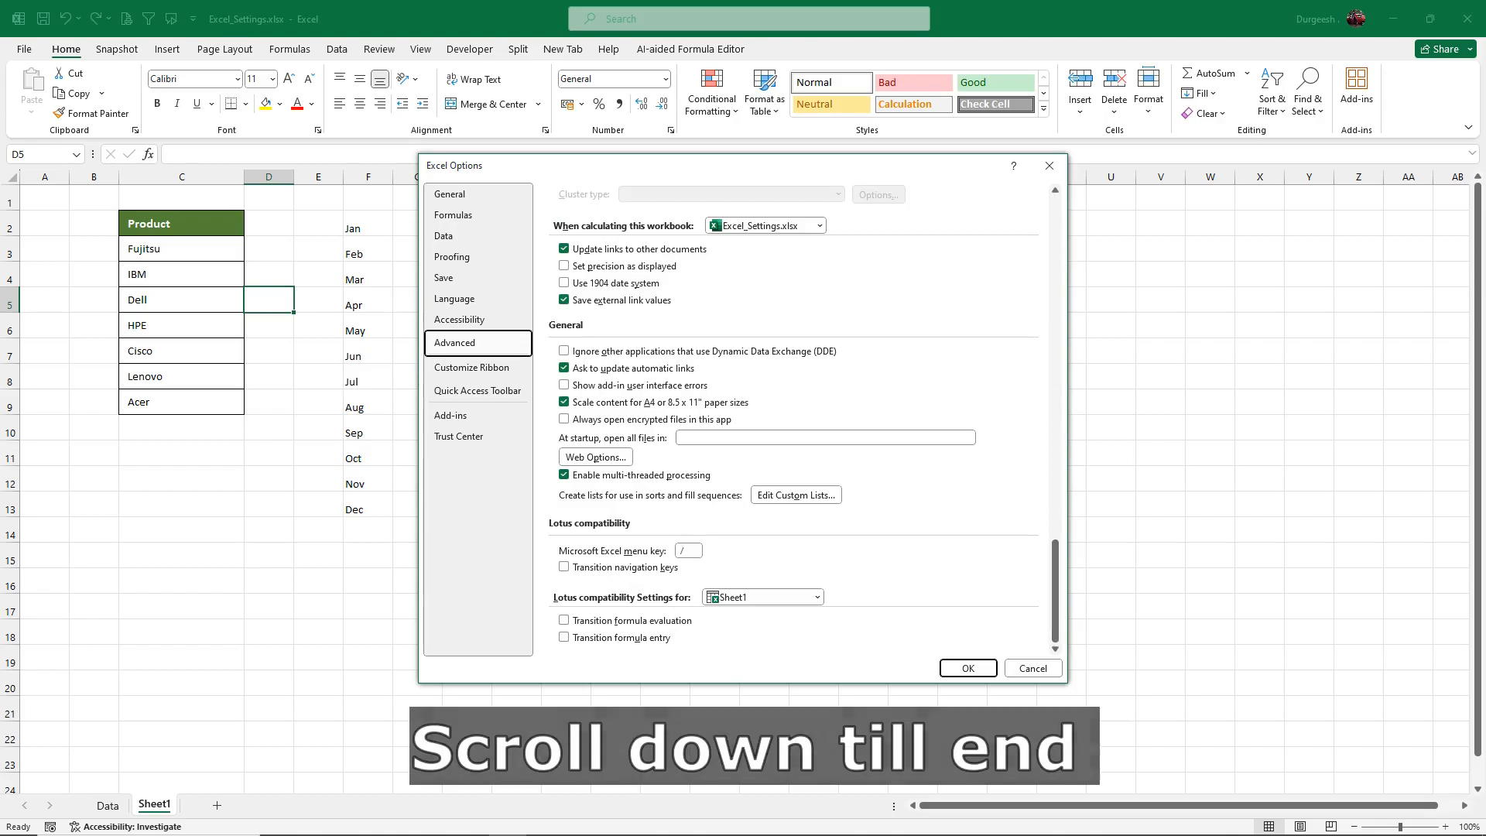
click(796, 495)
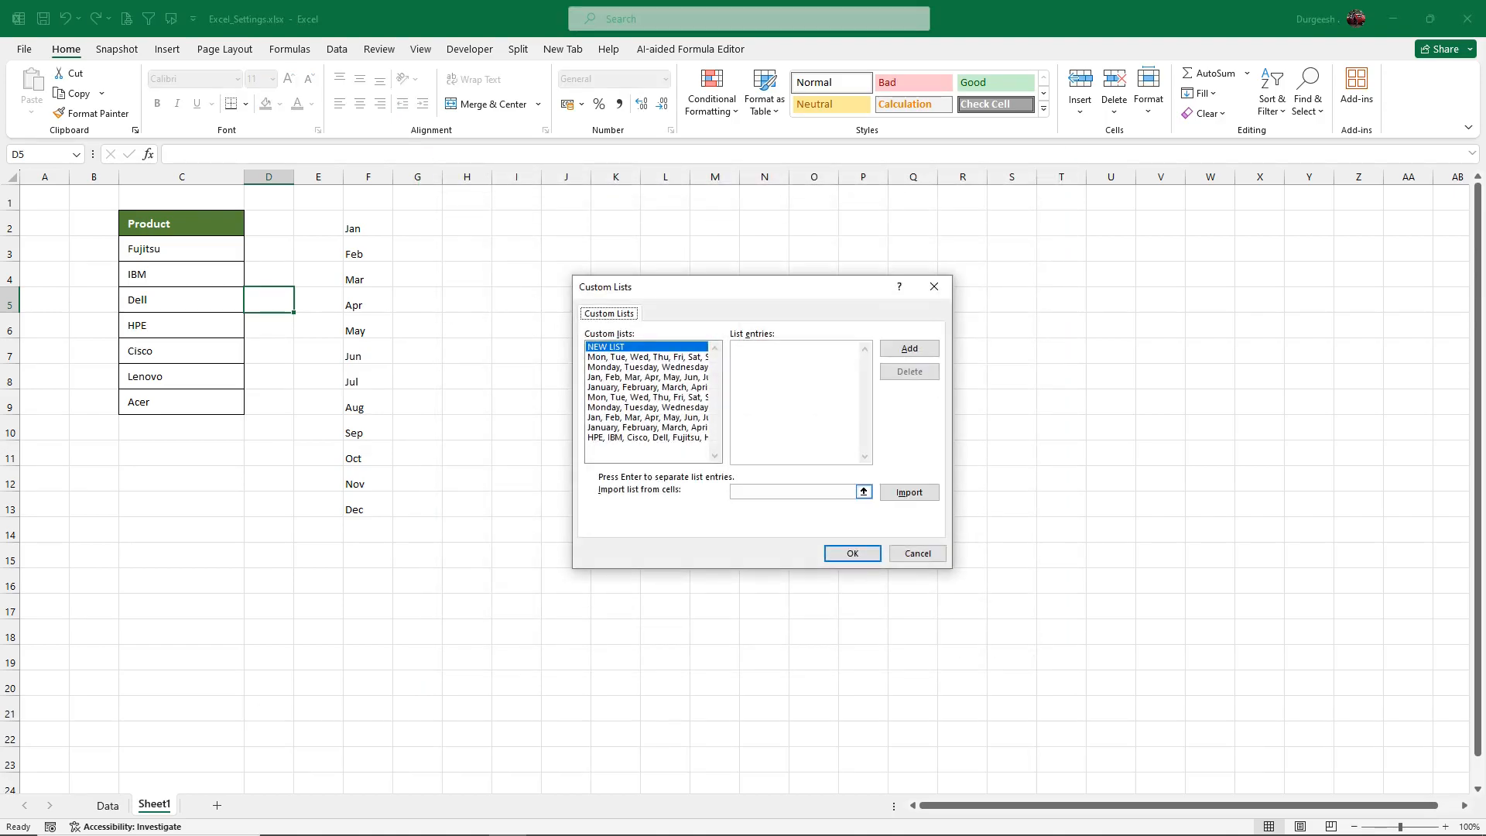
click(791, 492)
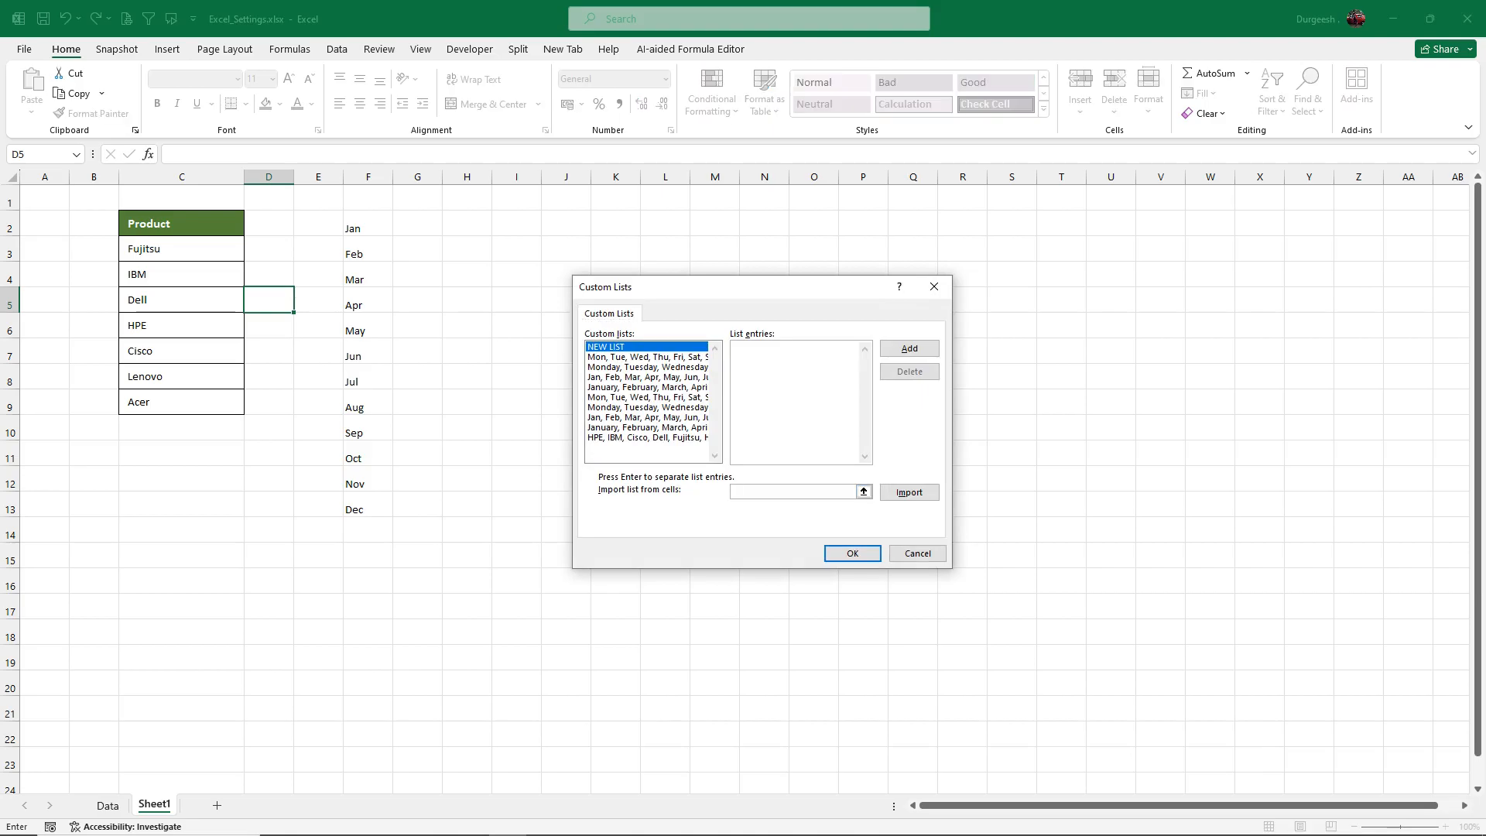
drag(182, 248, 181, 402)
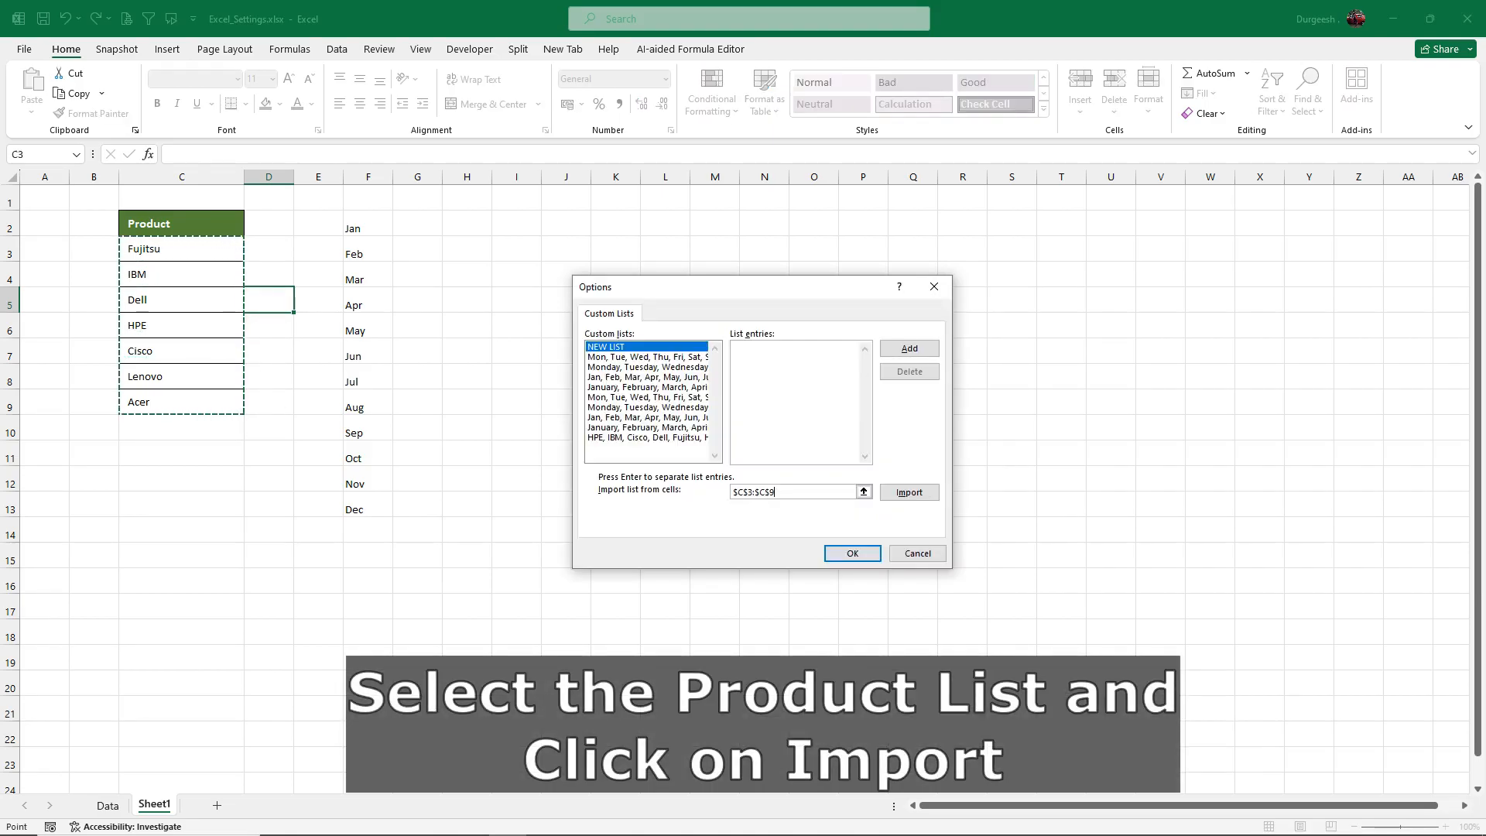
key(alt+m)
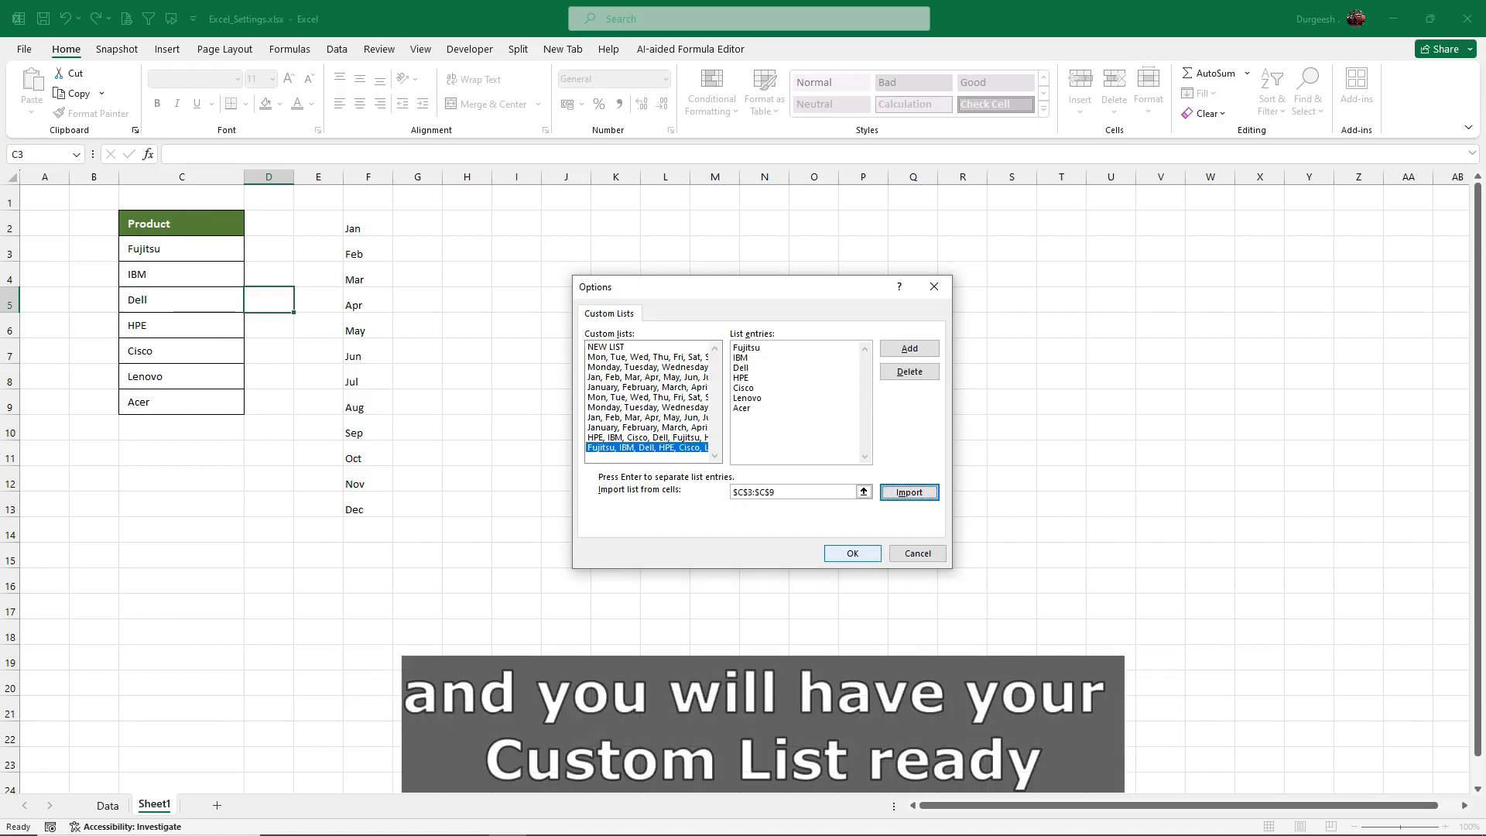
key(Return)
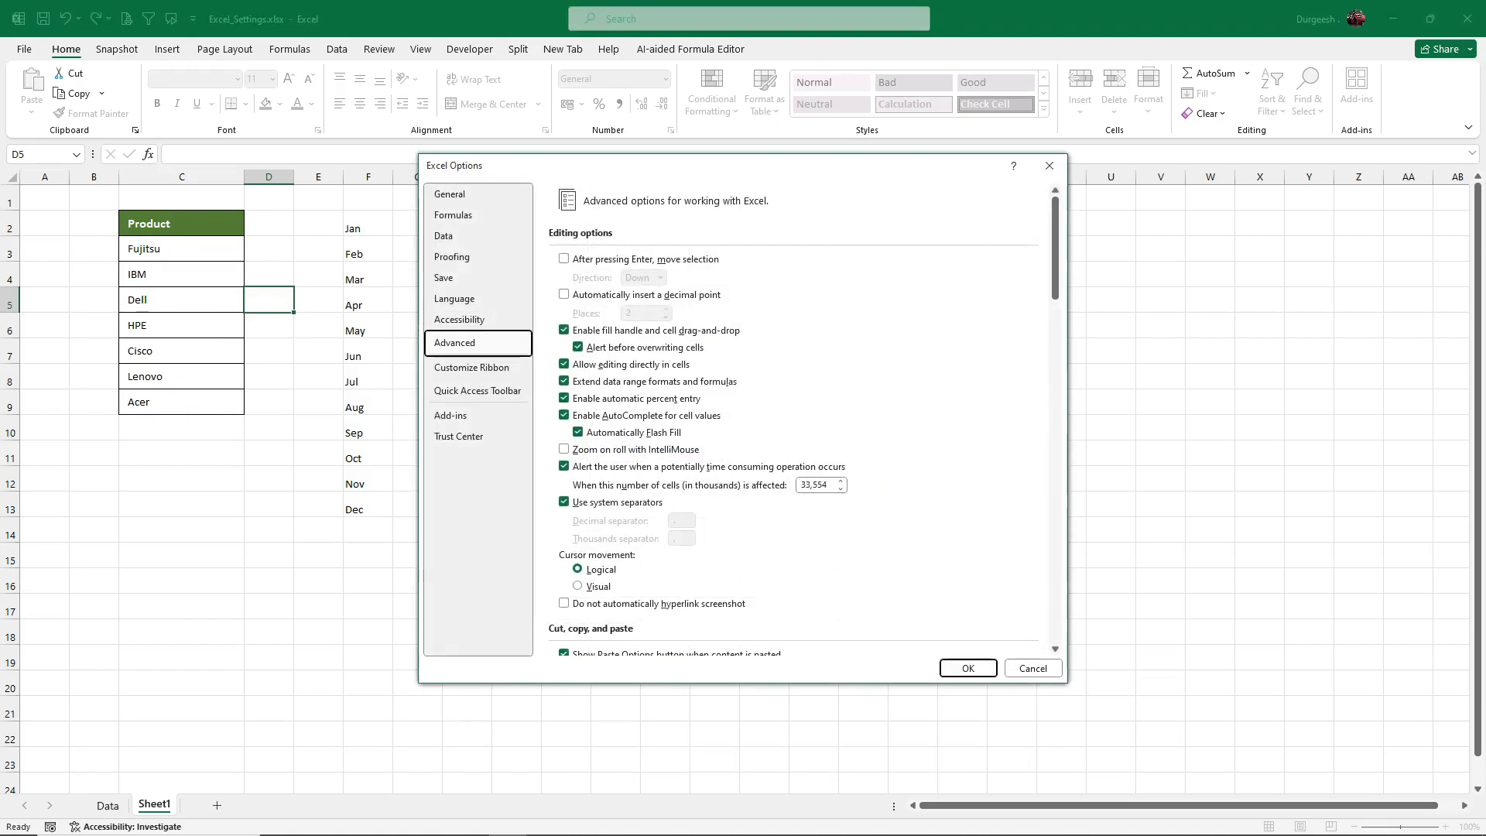
key(Return)
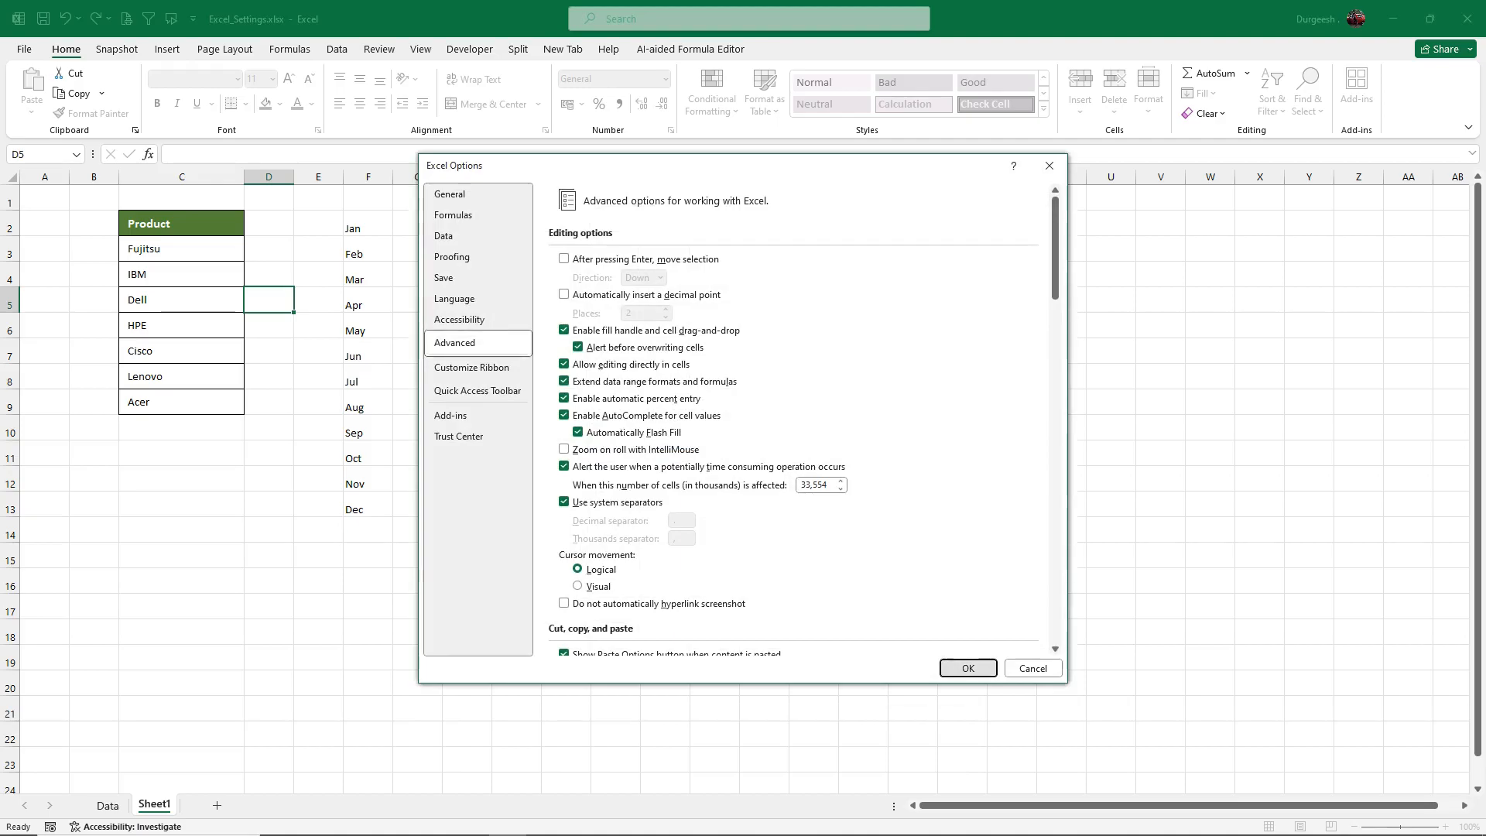
Step: Enter Fujitsu in cell J3 and fill the custom product list down to J9
click(566, 248)
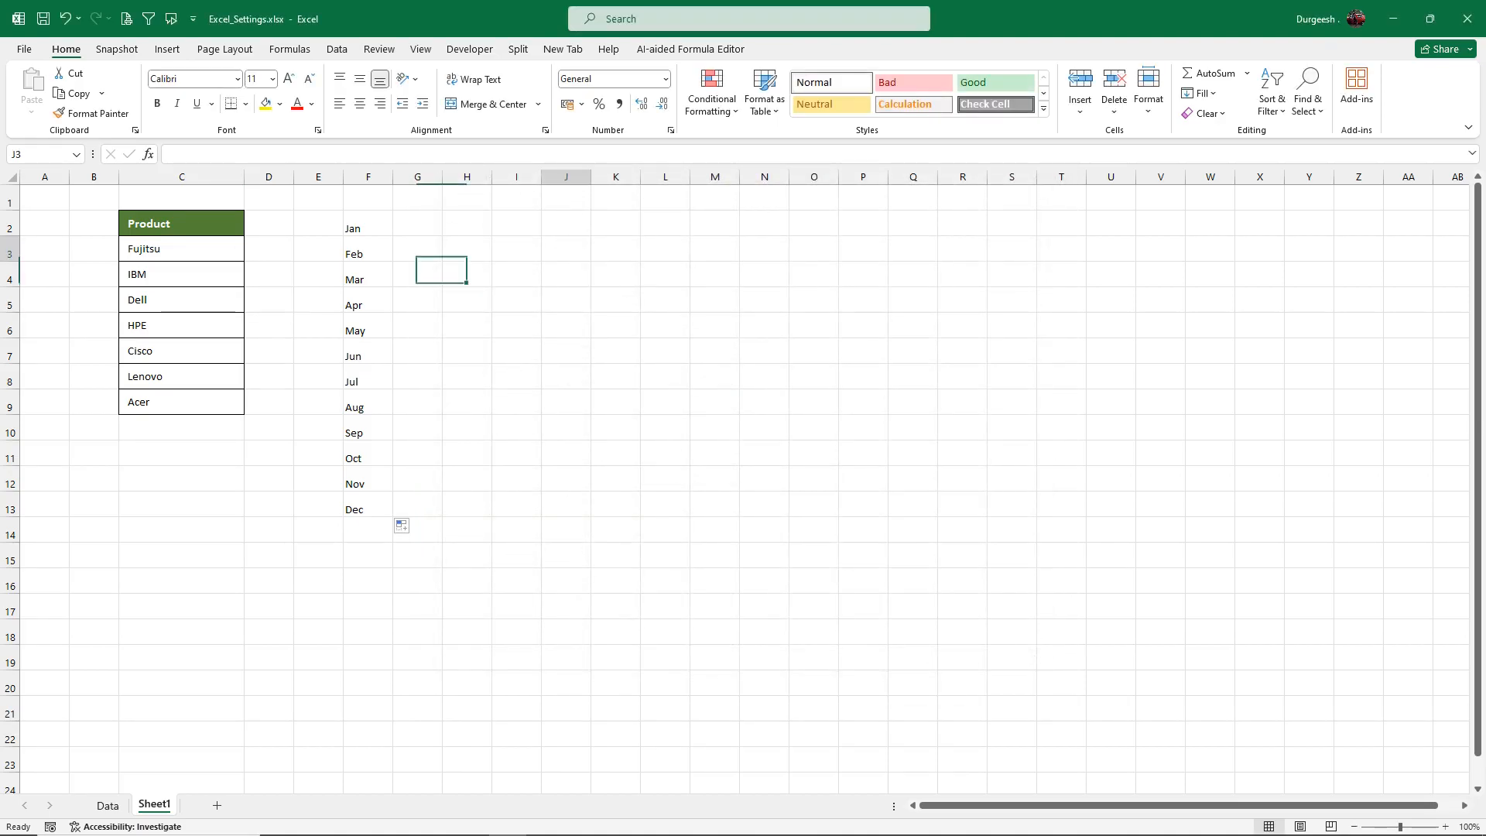
text(Fujitsu)
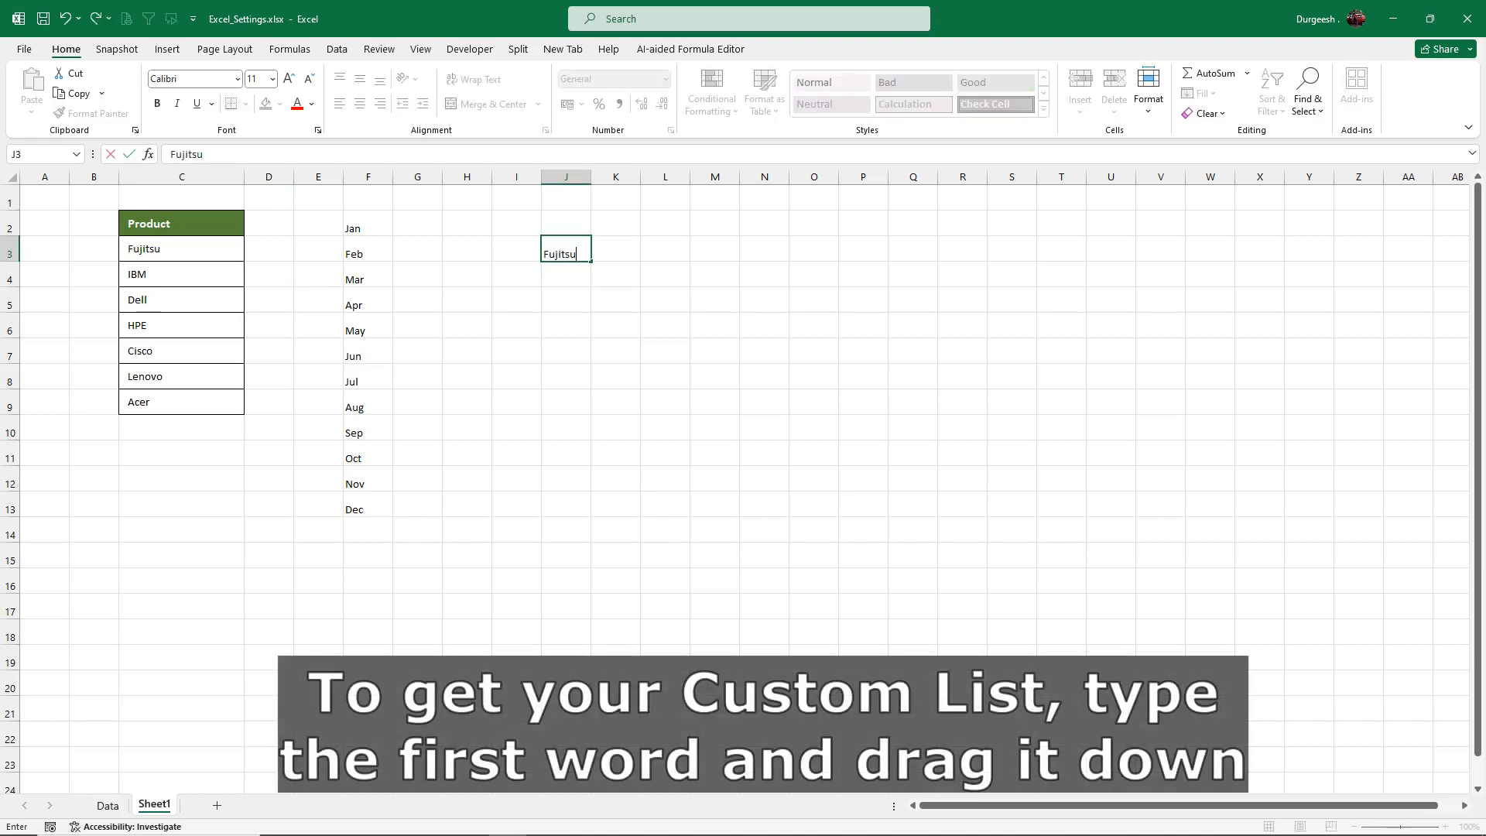
key(ctrl+Return)
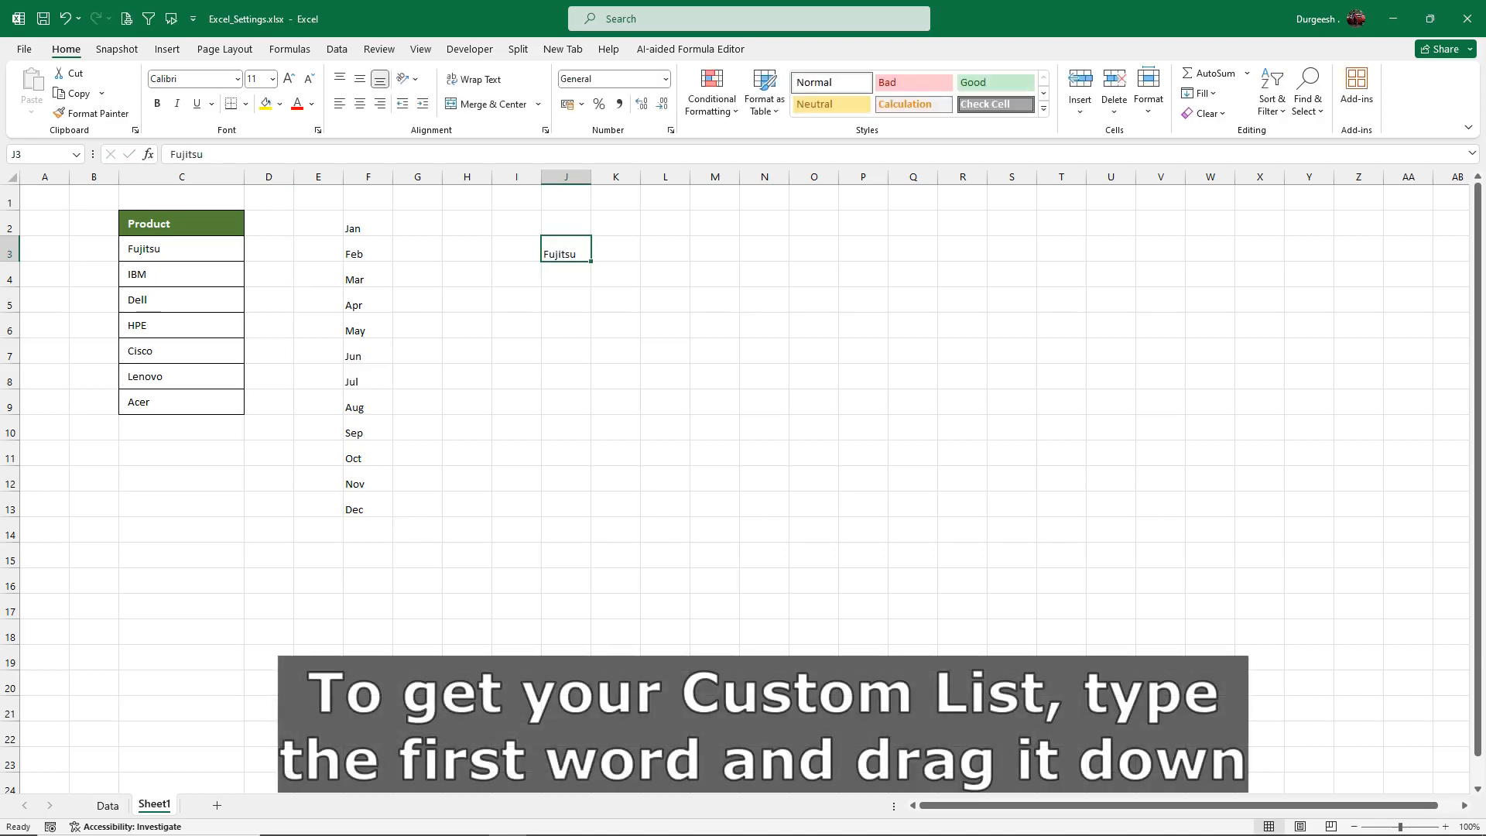
drag(590, 261, 593, 371)
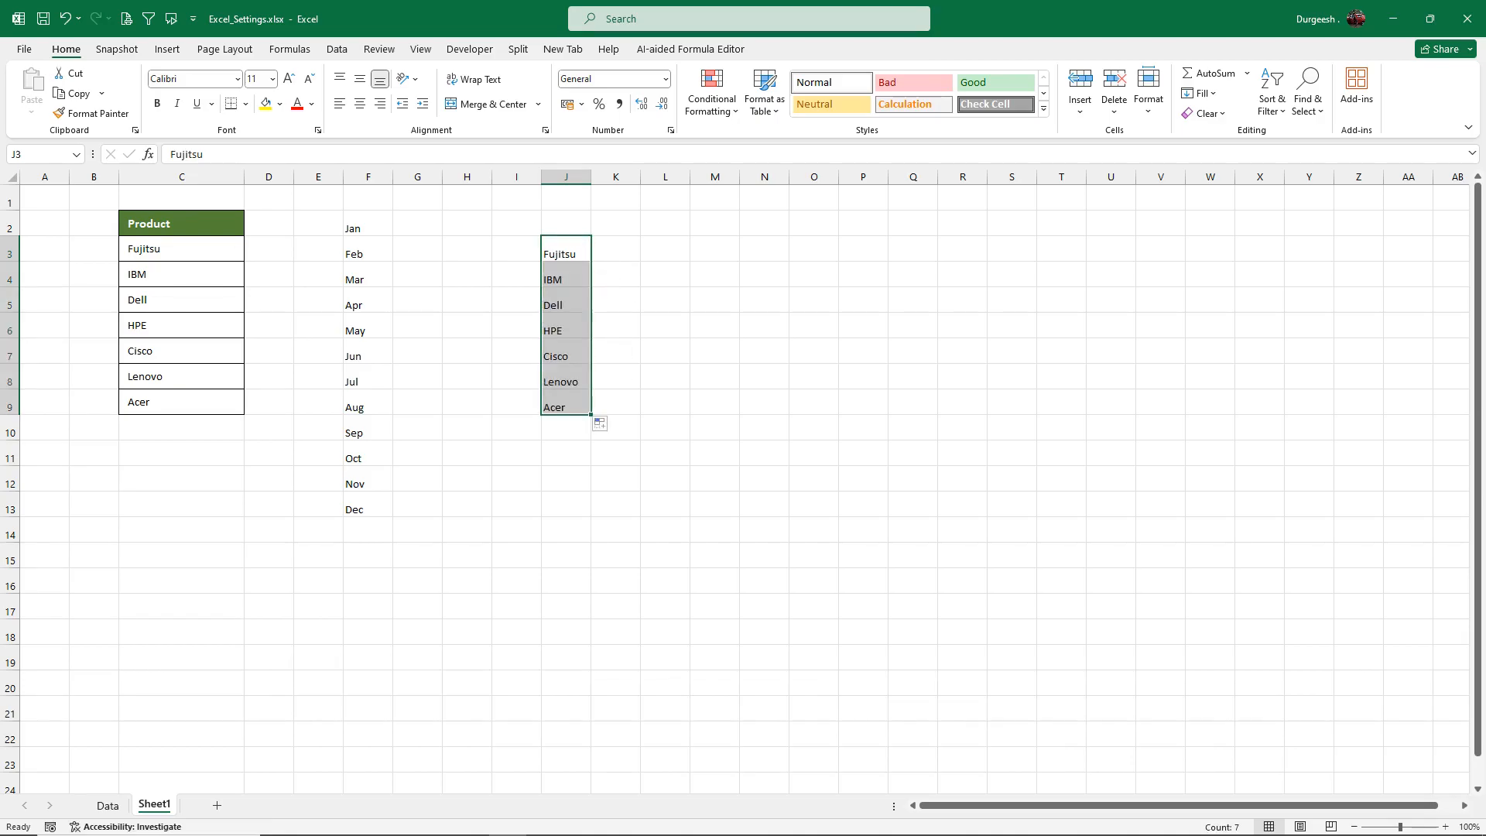
click(764, 401)
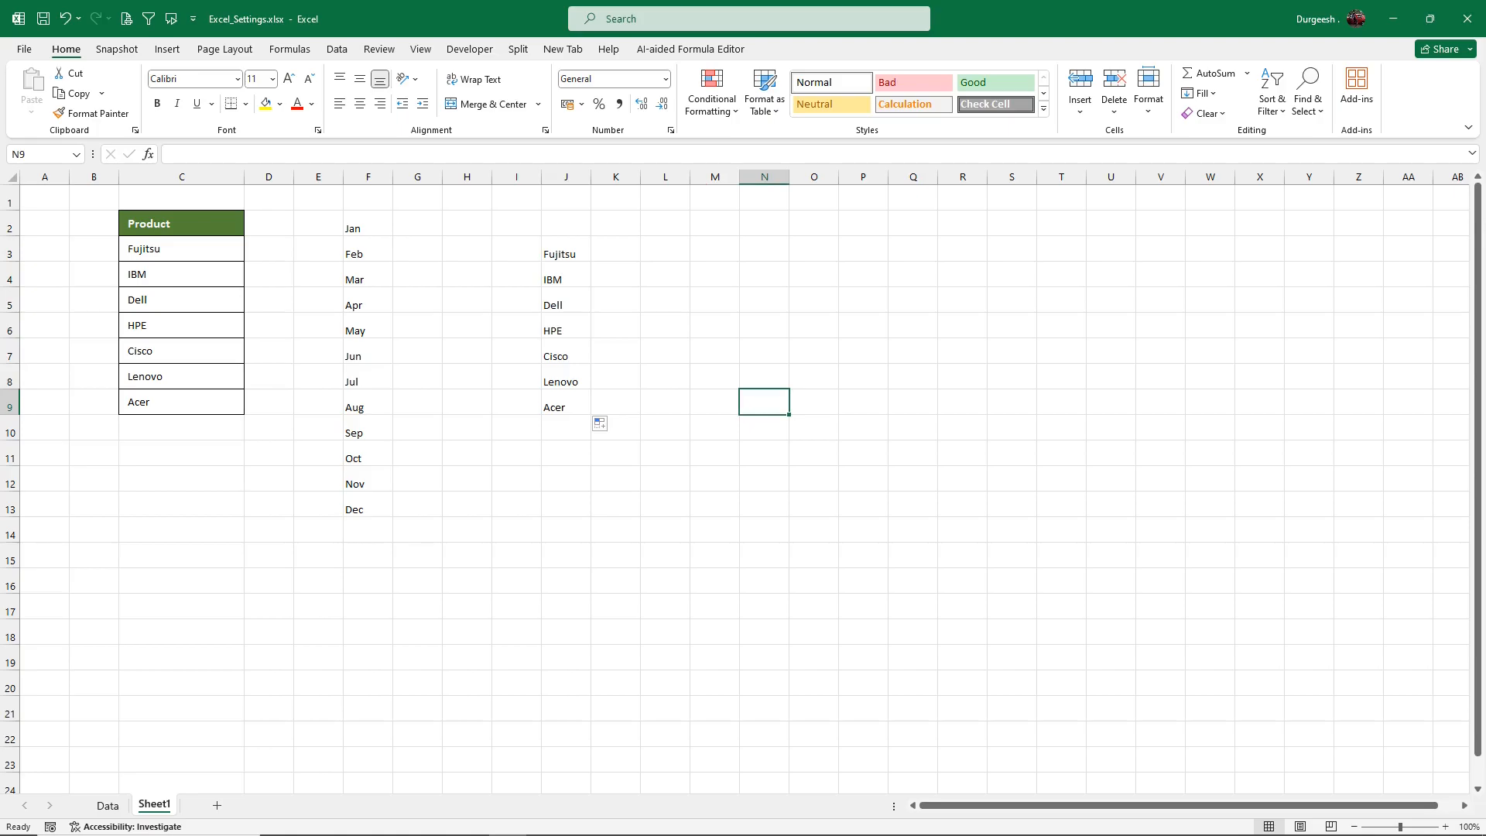
Step: Add a new worksheet, enter Fujitsu in cell E4 and fill the custom list down to E28
key(shift+F11)
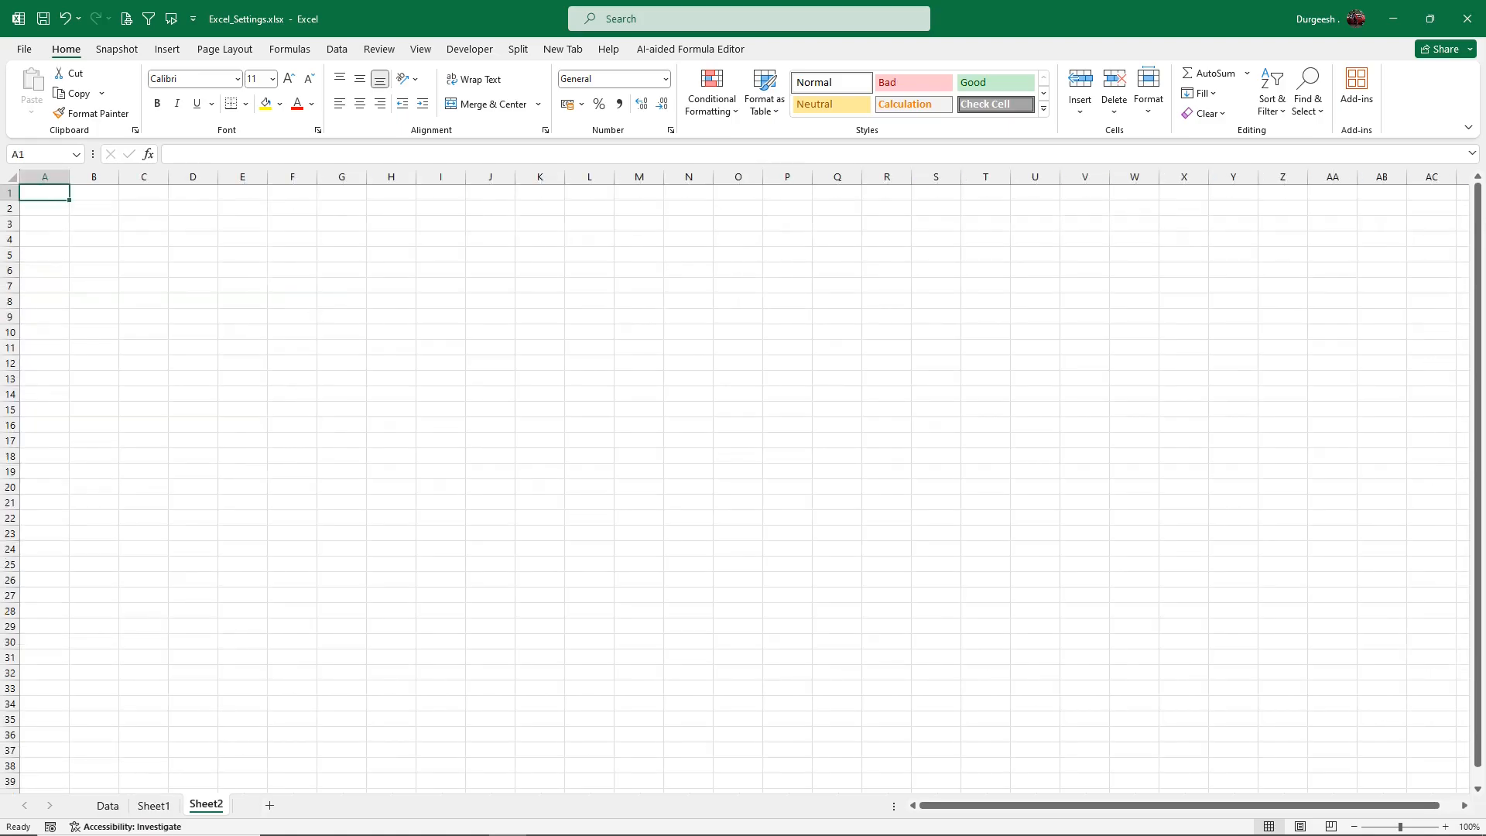
click(242, 239)
text(Fujitsu)
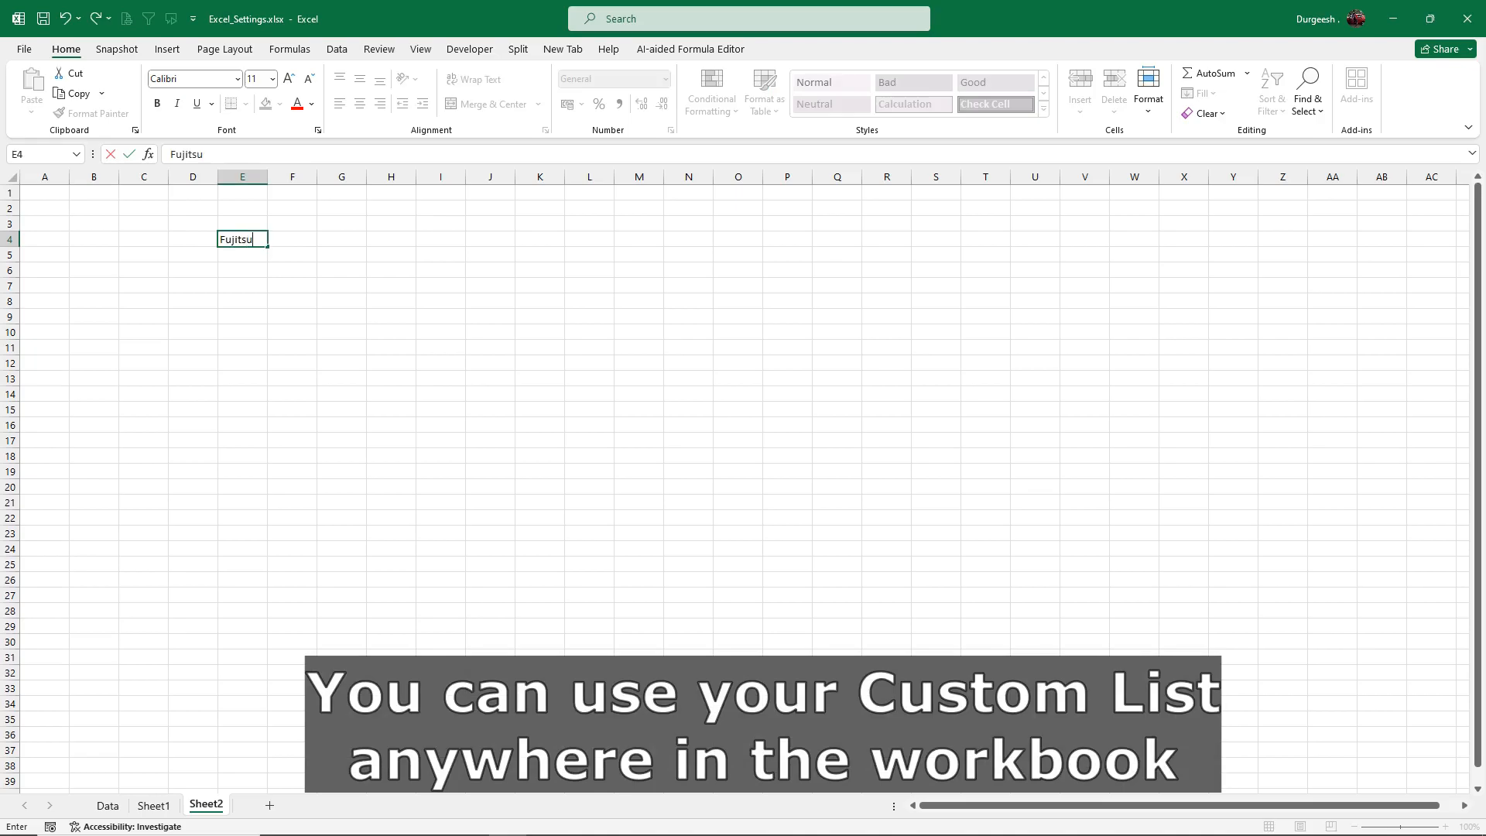
click(293, 255)
click(242, 239)
drag(267, 246, 269, 619)
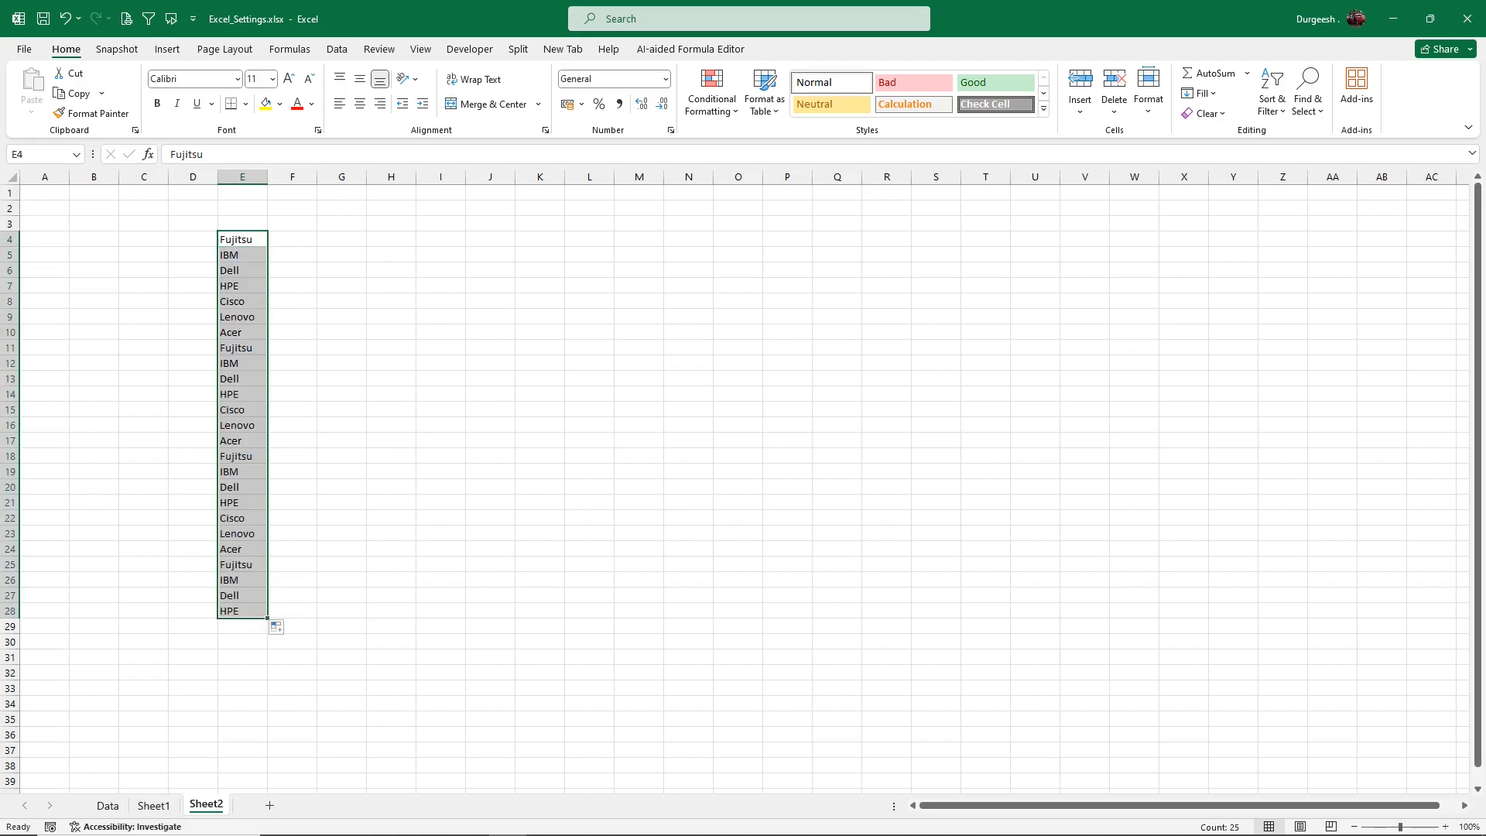
click(490, 533)
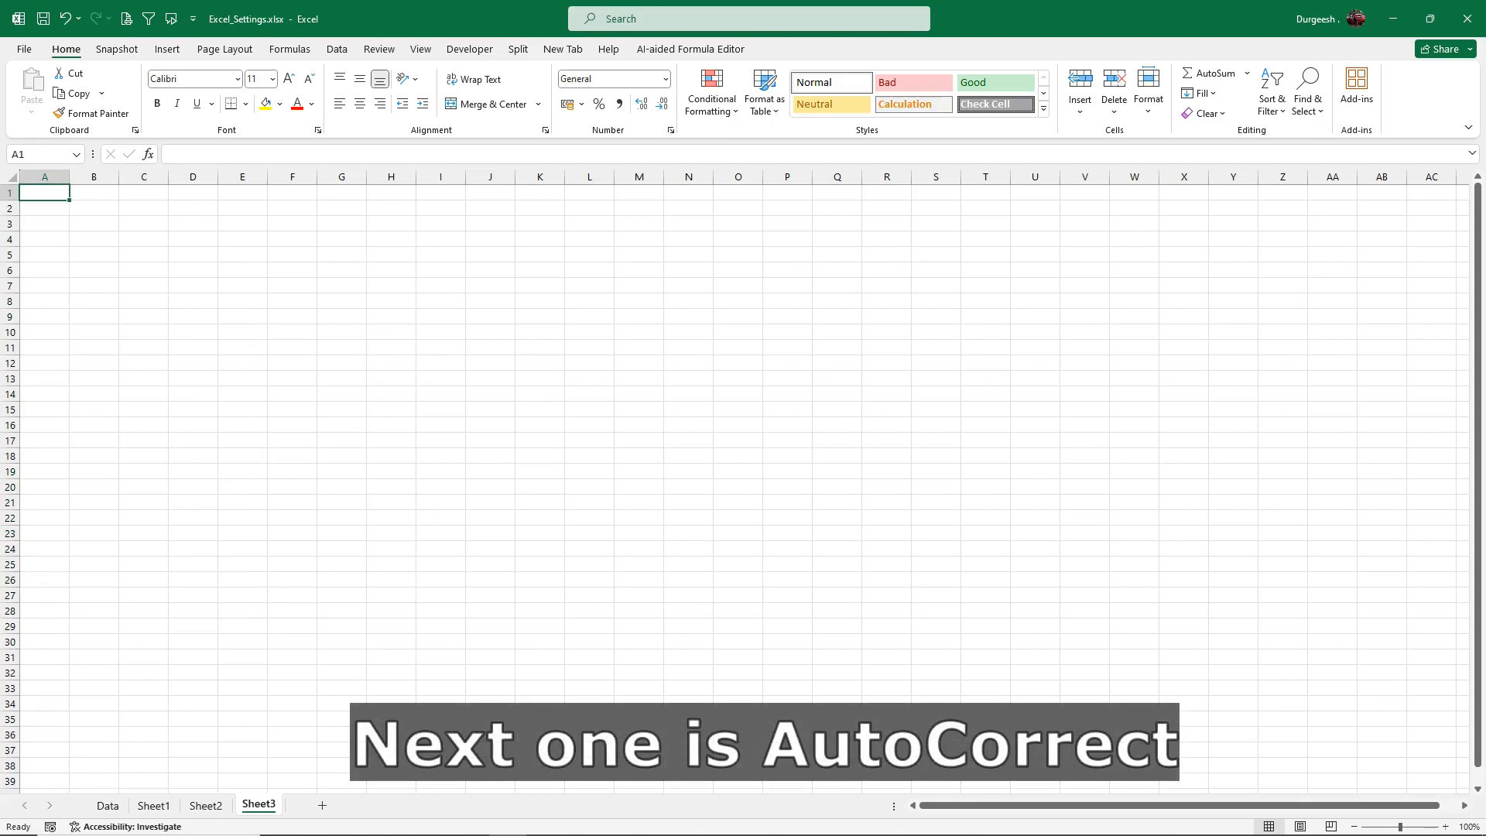
Step: Enter "This is a System Generated Invoice and does not need any signature" in cell E3 of Sheet3
click(242, 223)
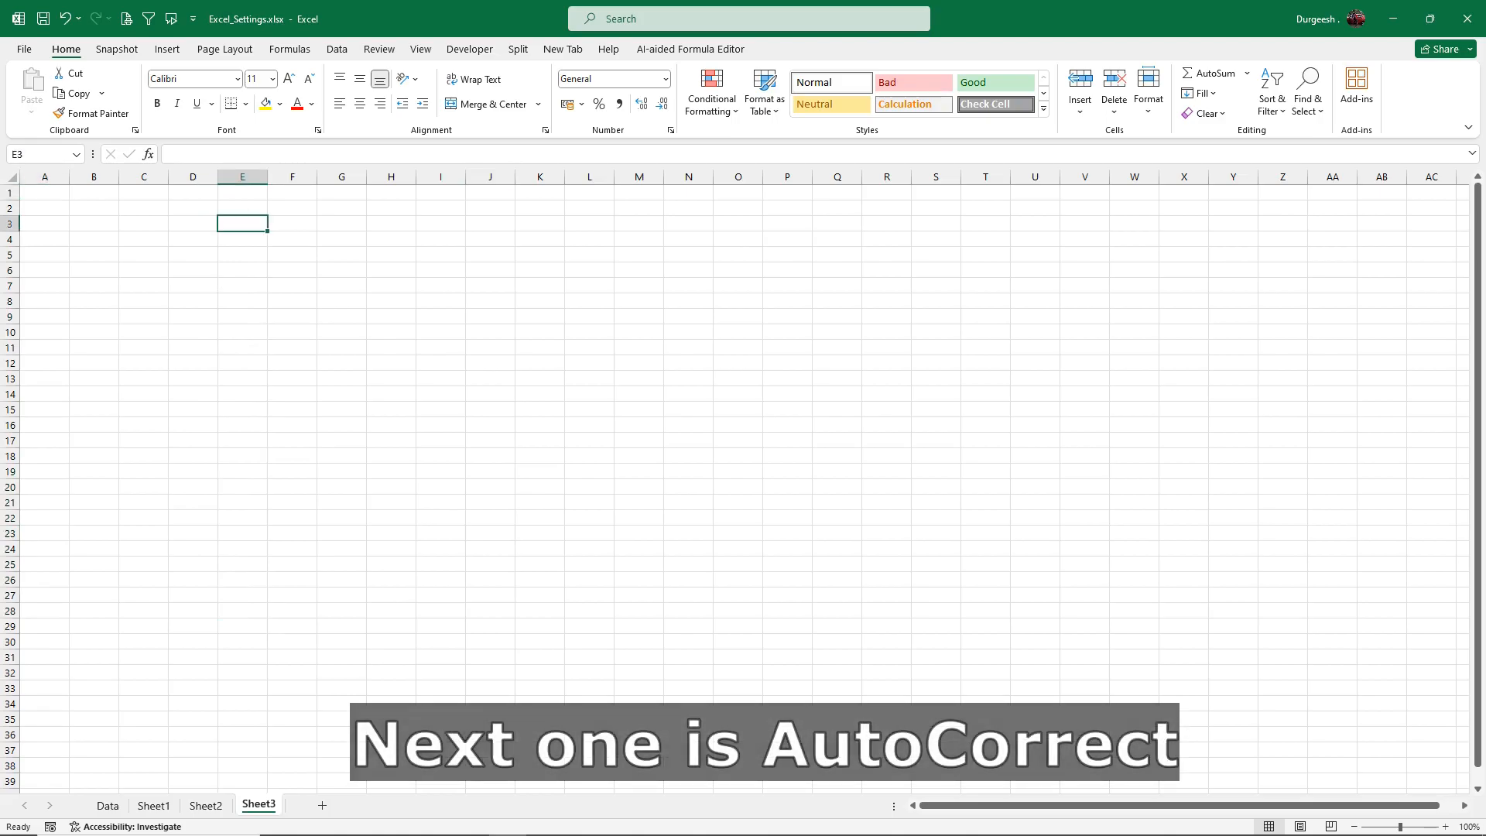
text(This i)
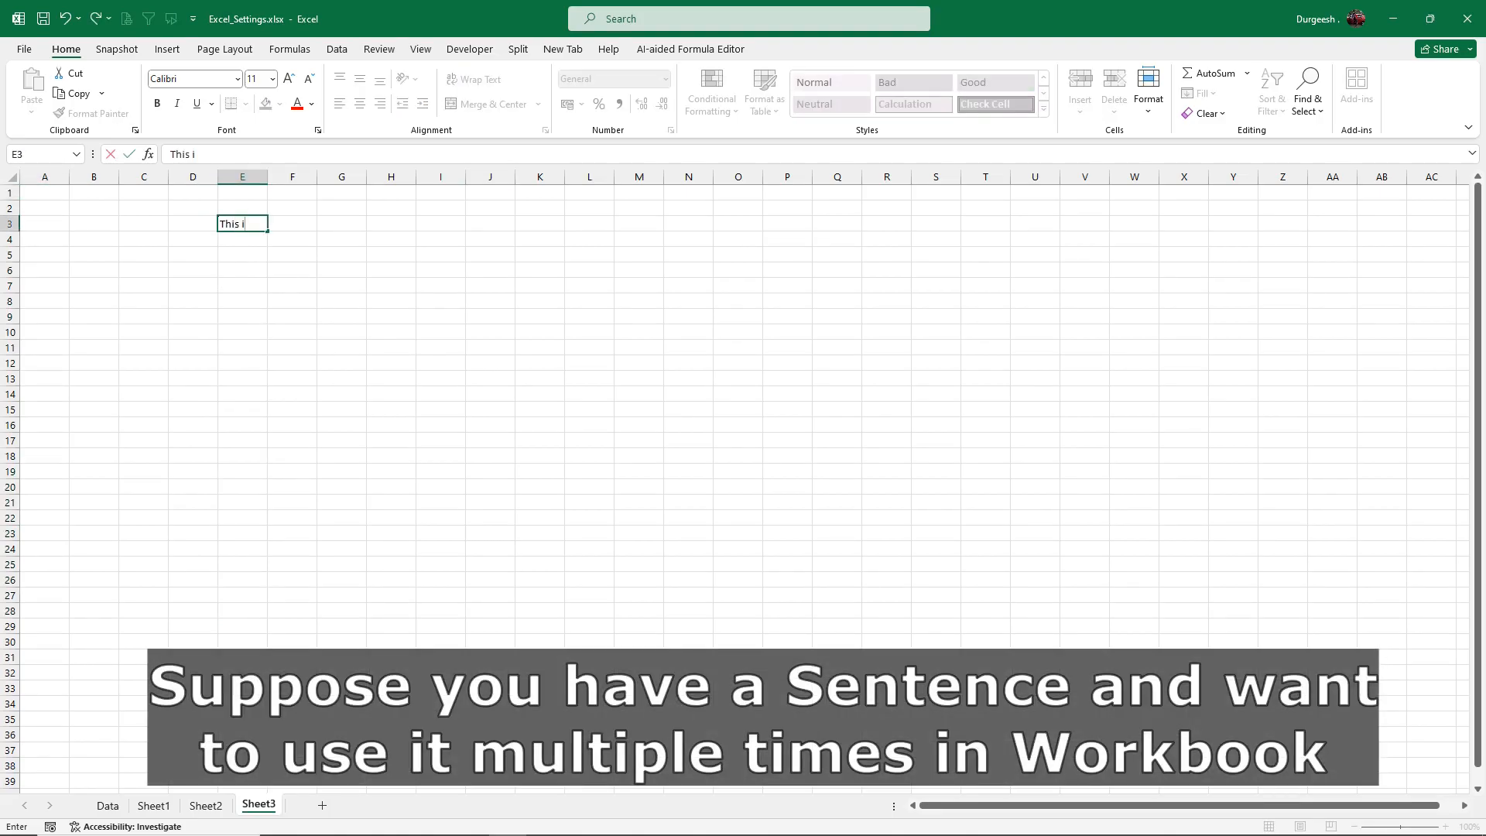
text(s a System Generate)
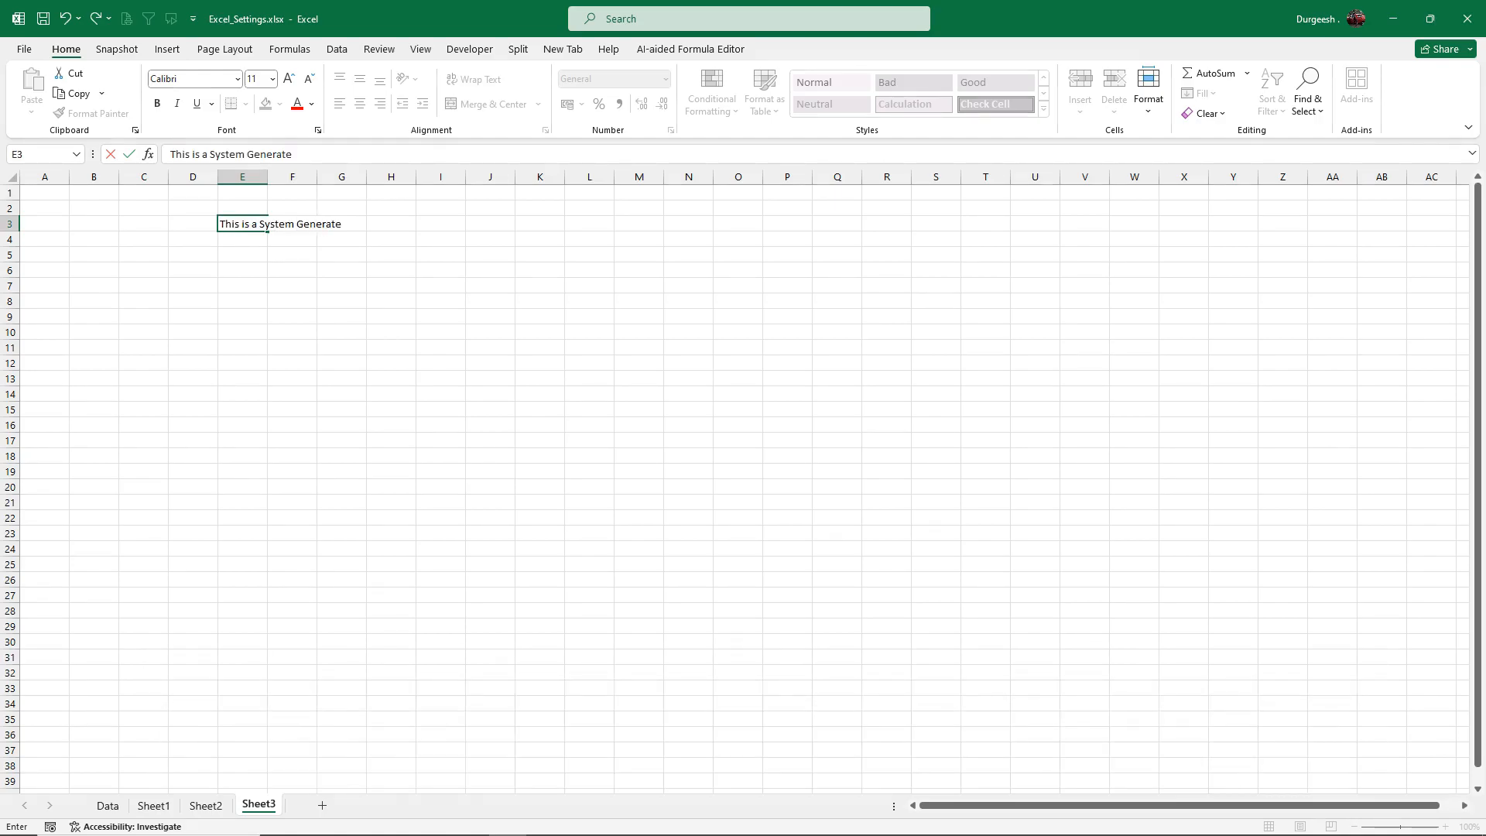
text(d Invoice and does not)
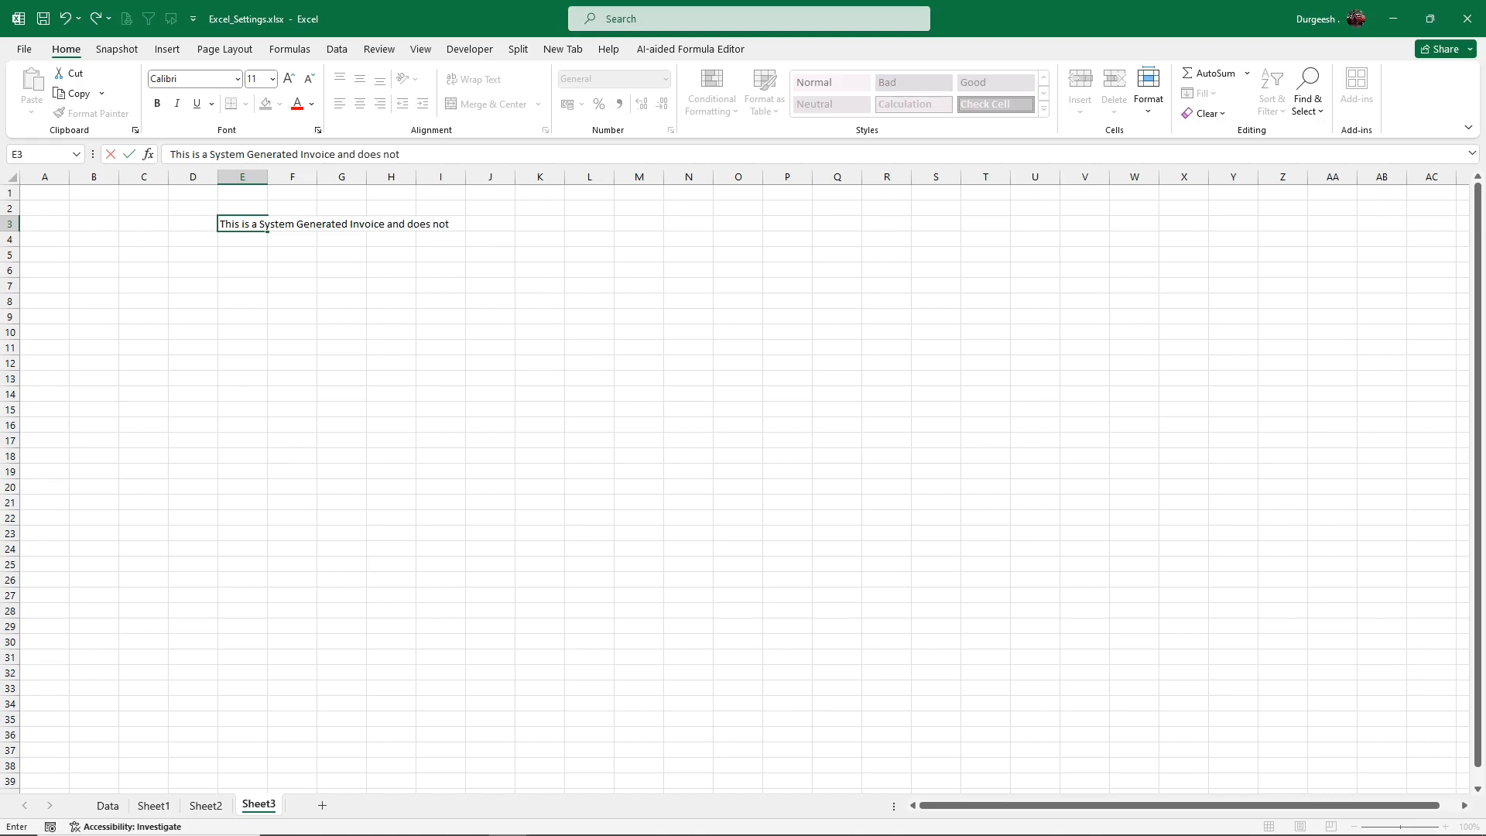
text( need any signatu)
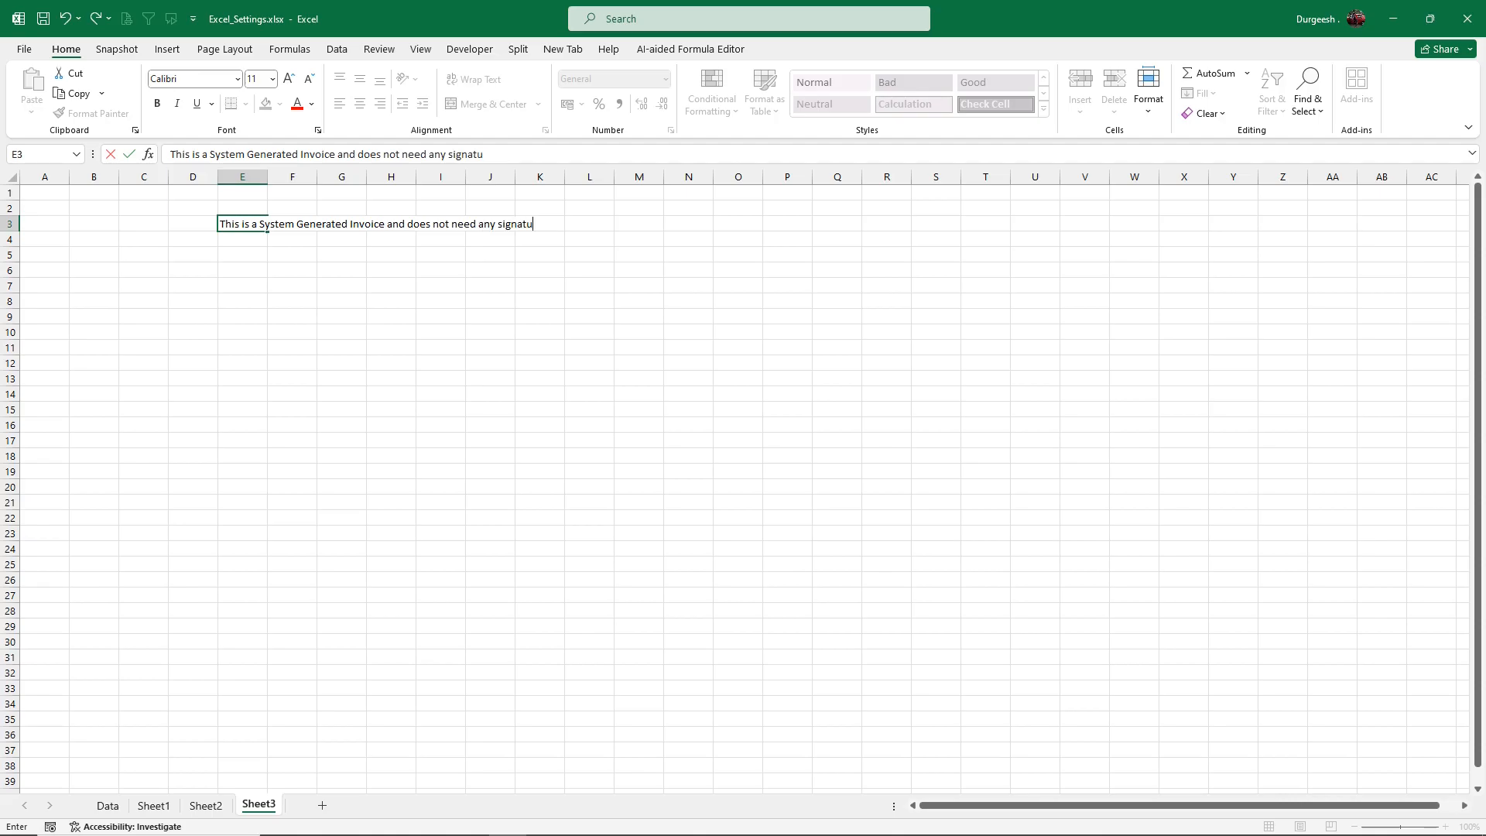
text(re)
key(Return)
Step: Copy the full sentence text from inside cell E3 and leave the cell's editing mode
click(243, 224)
drag(493, 154, 170, 154)
key(ctrl+c)
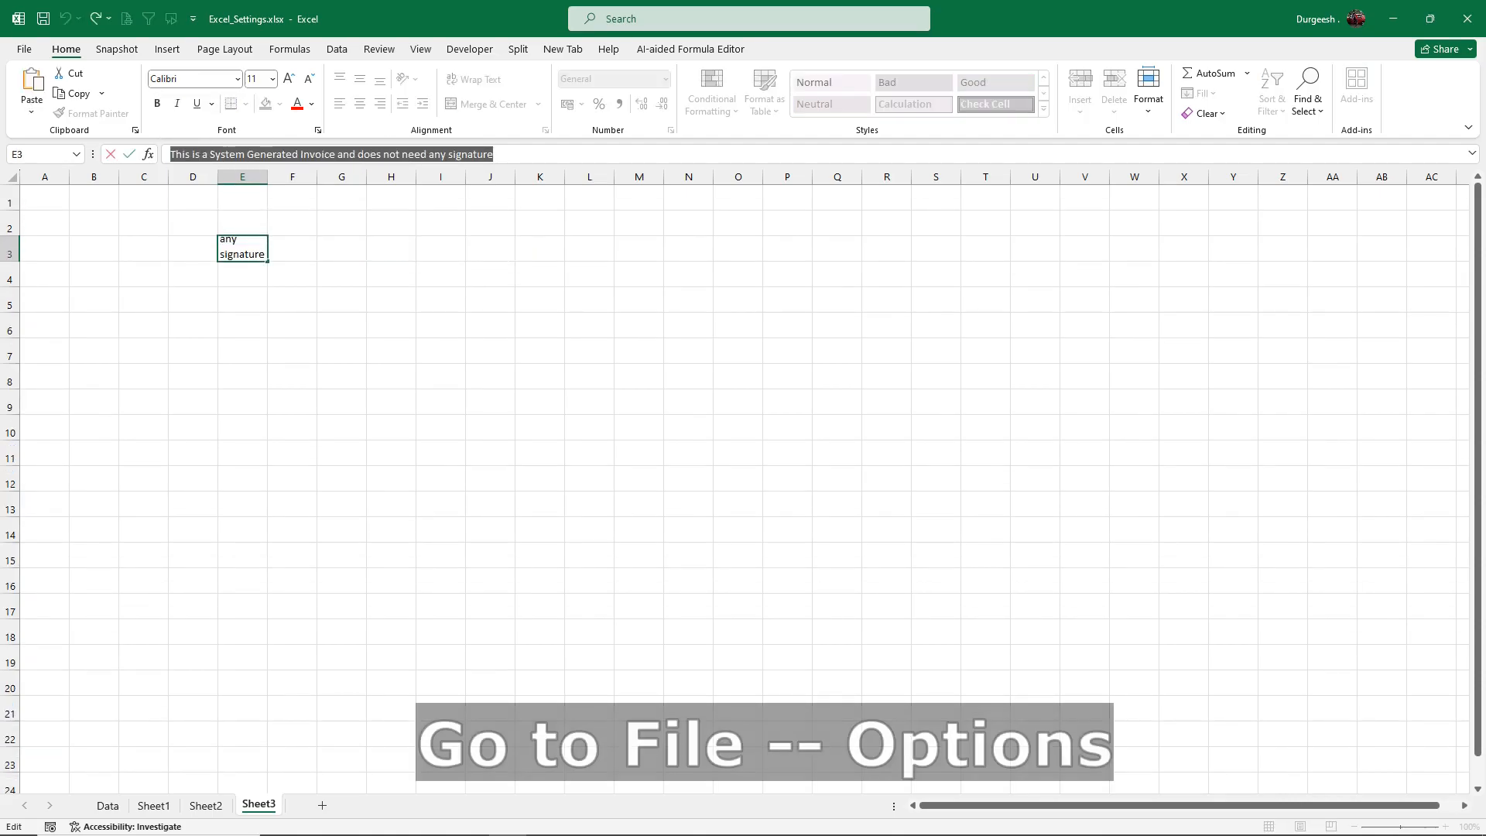
click(342, 248)
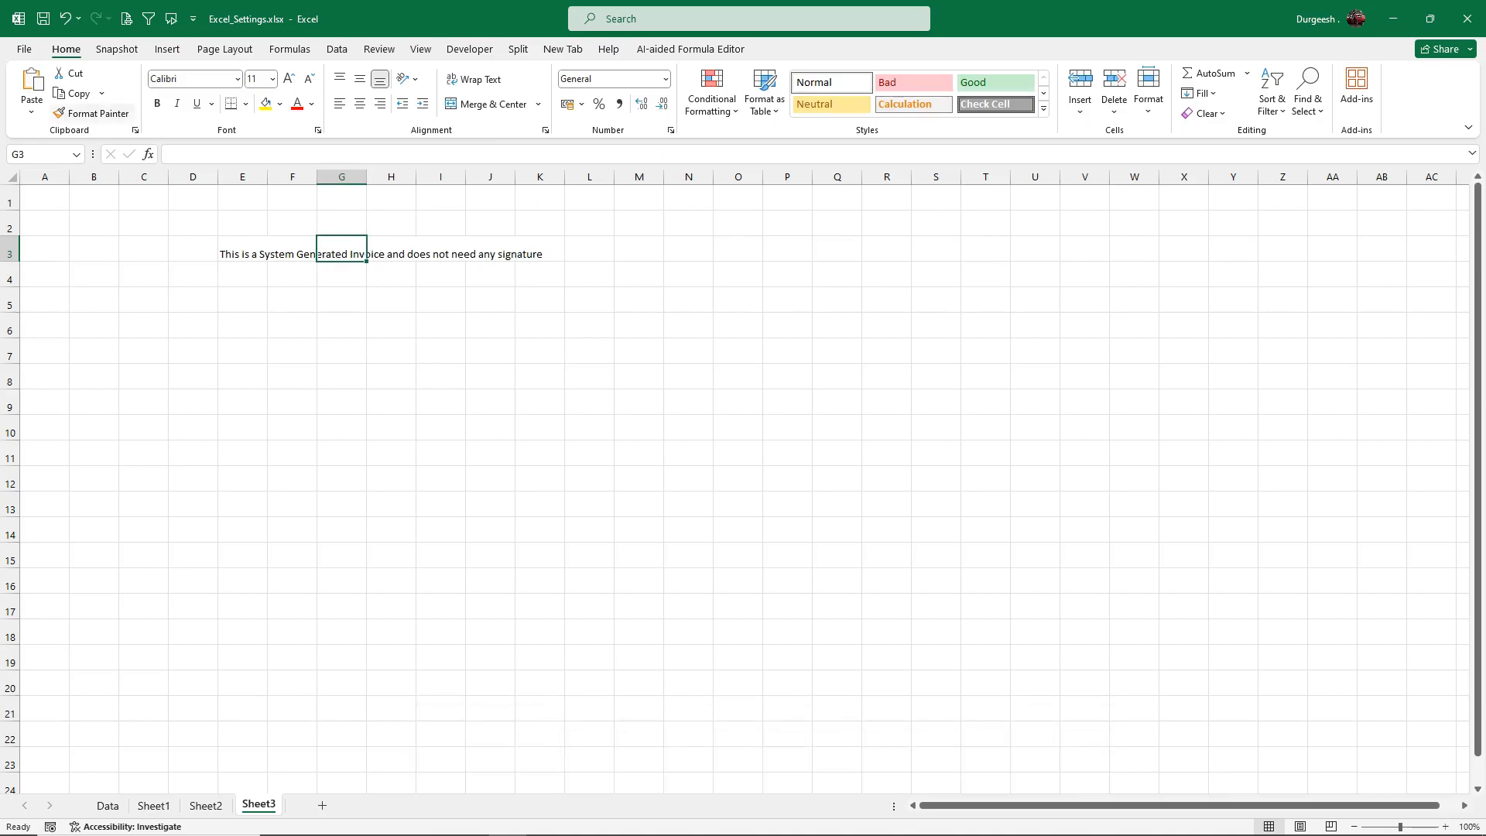
Step: In the AutoCorrect options, paste the copied invoice sentence as the replacement text and enter SGI as the text it replaces
click(24, 49)
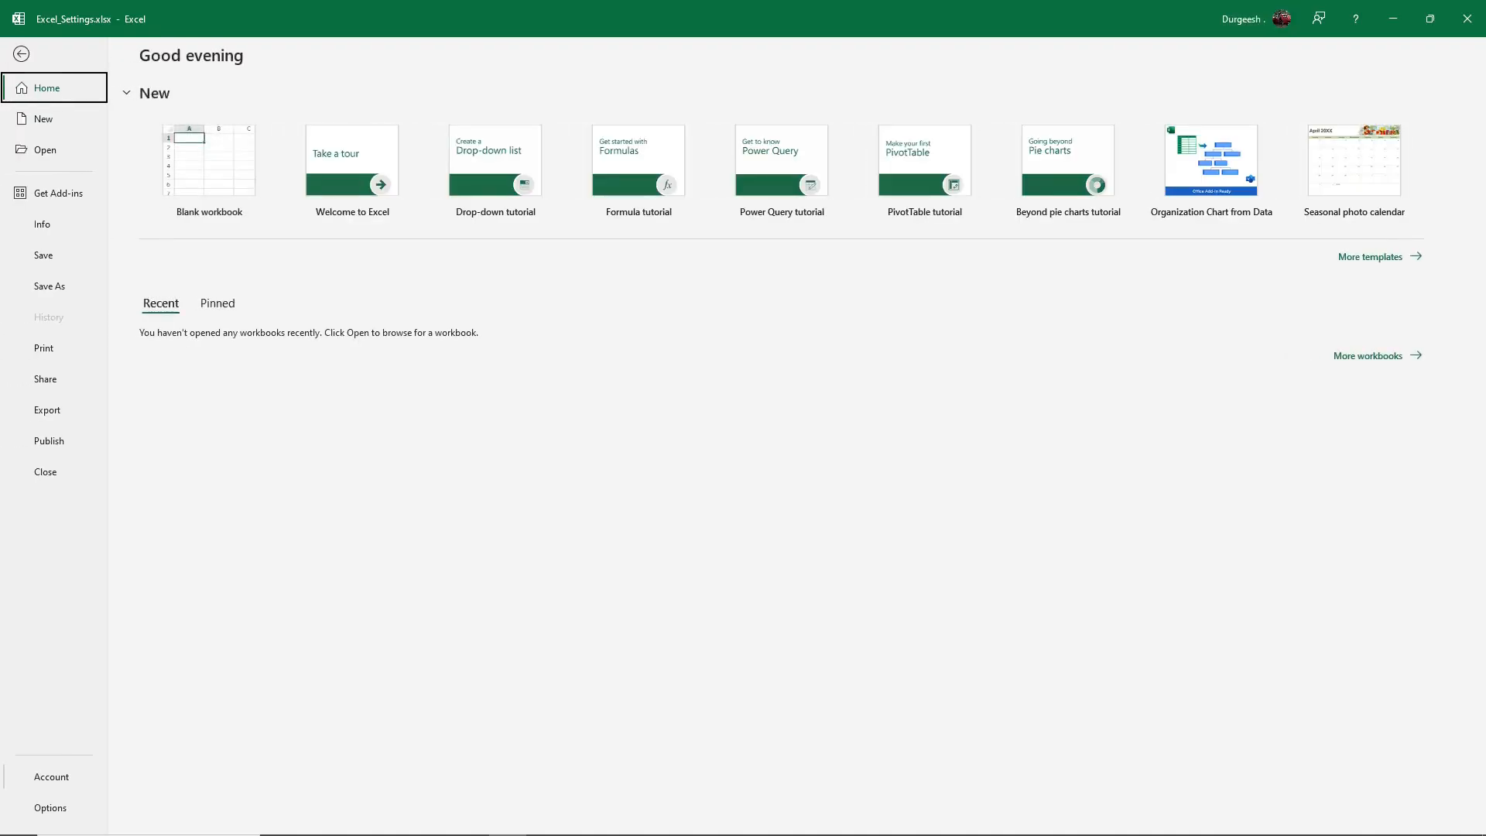
click(51, 807)
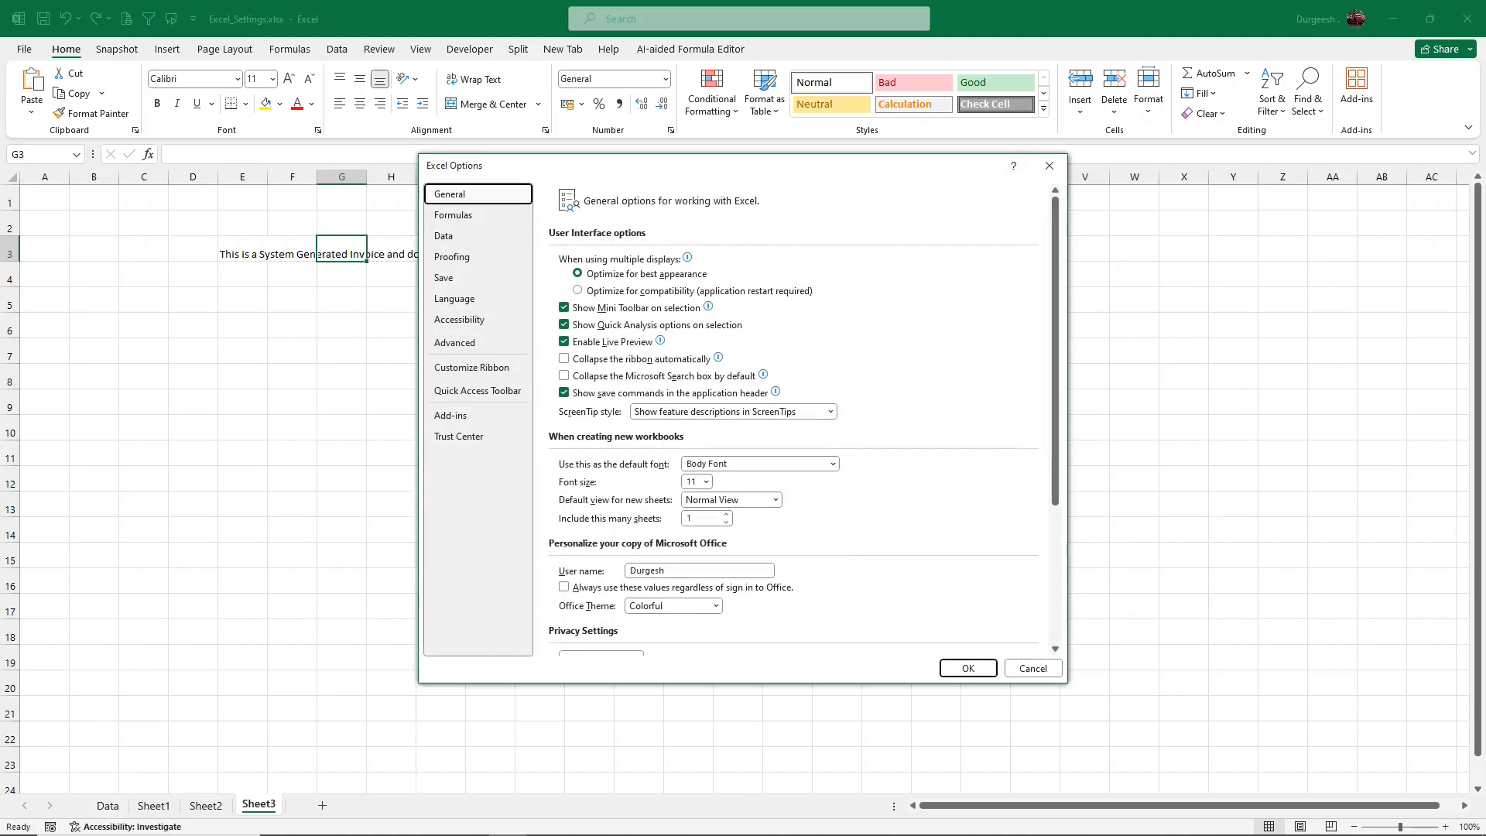
click(477, 257)
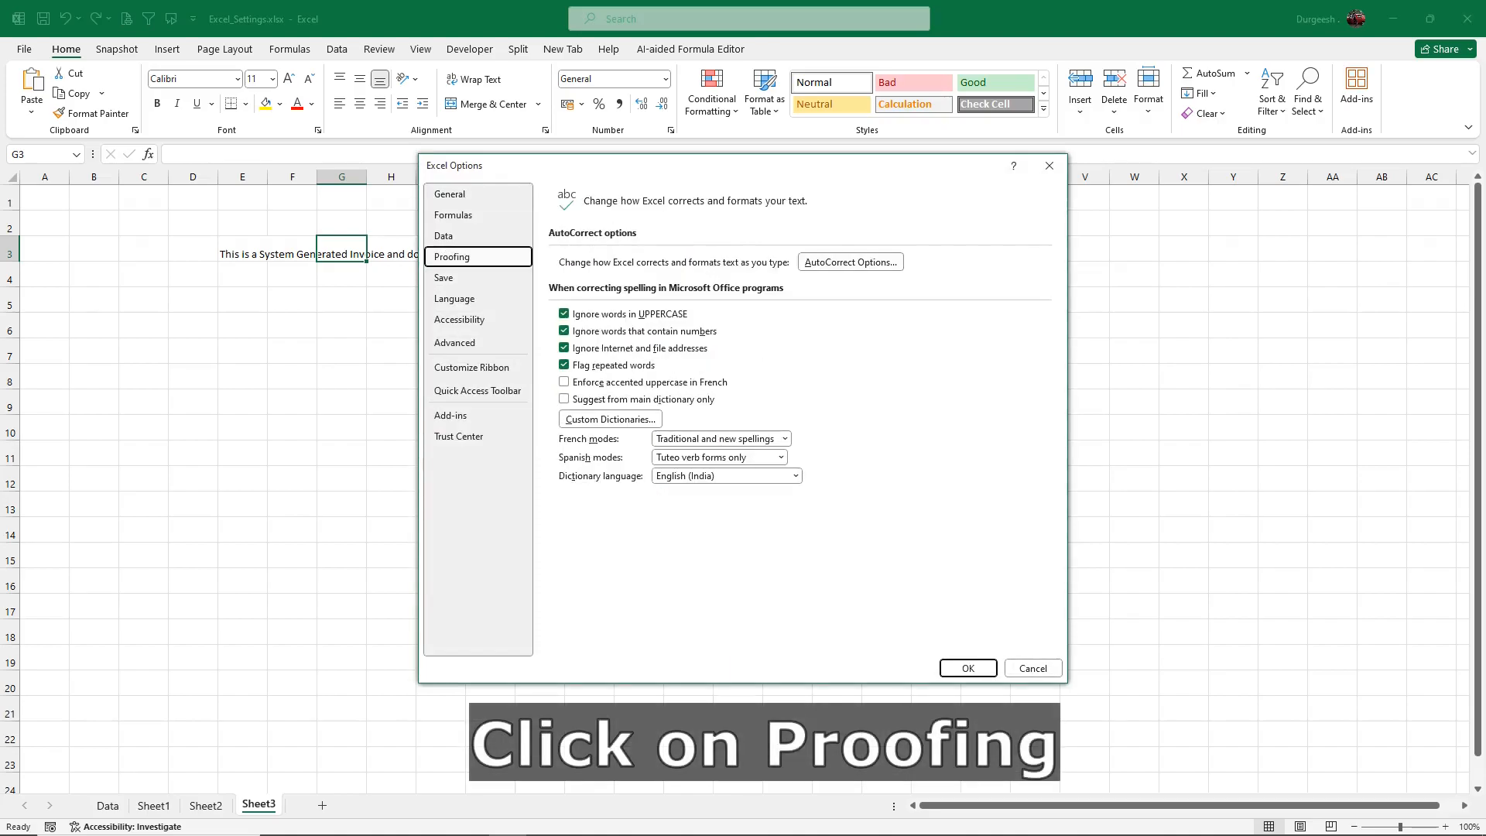
click(850, 263)
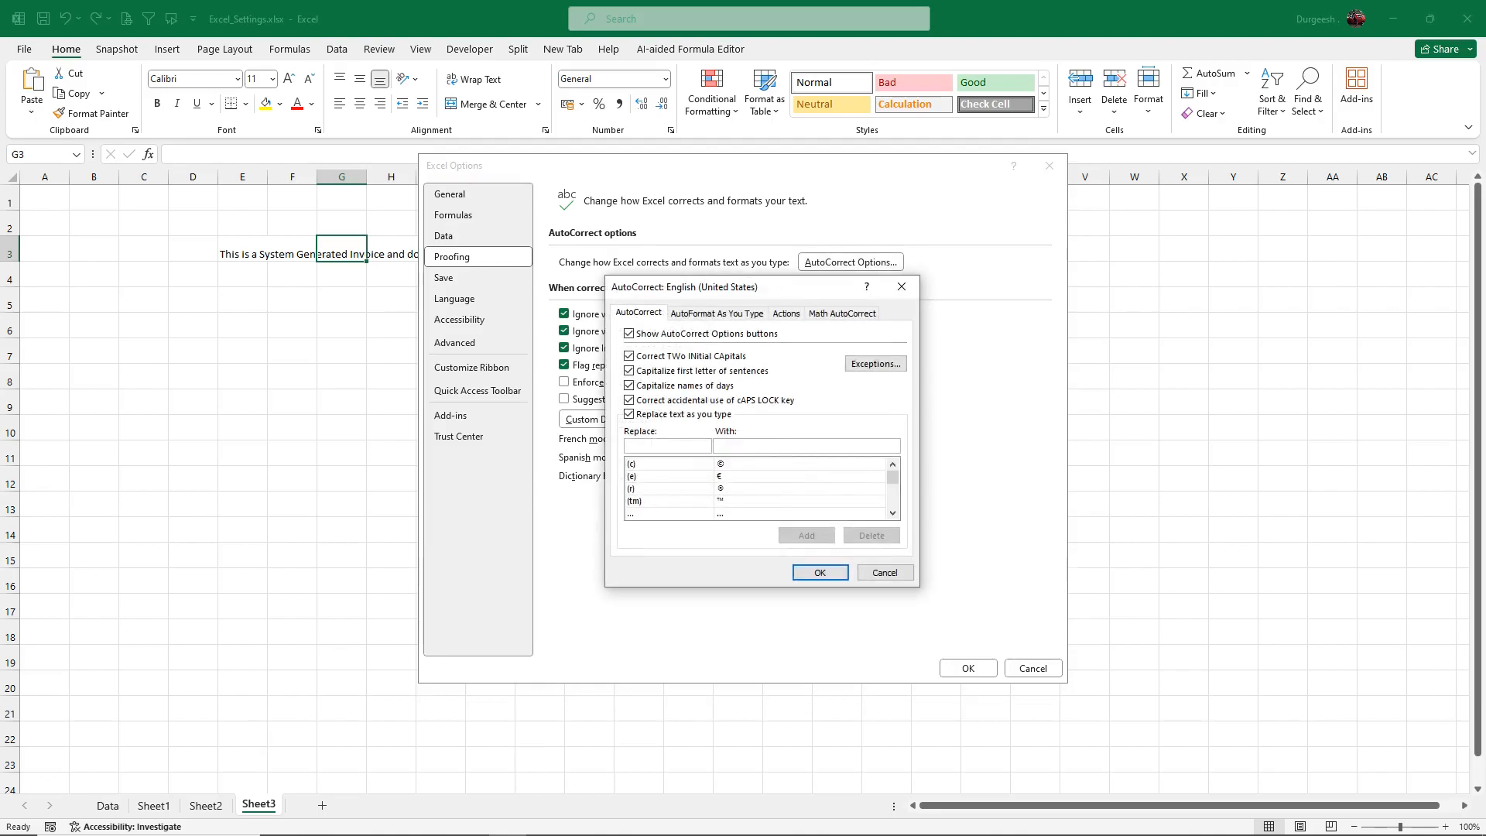
key(ctrl+v)
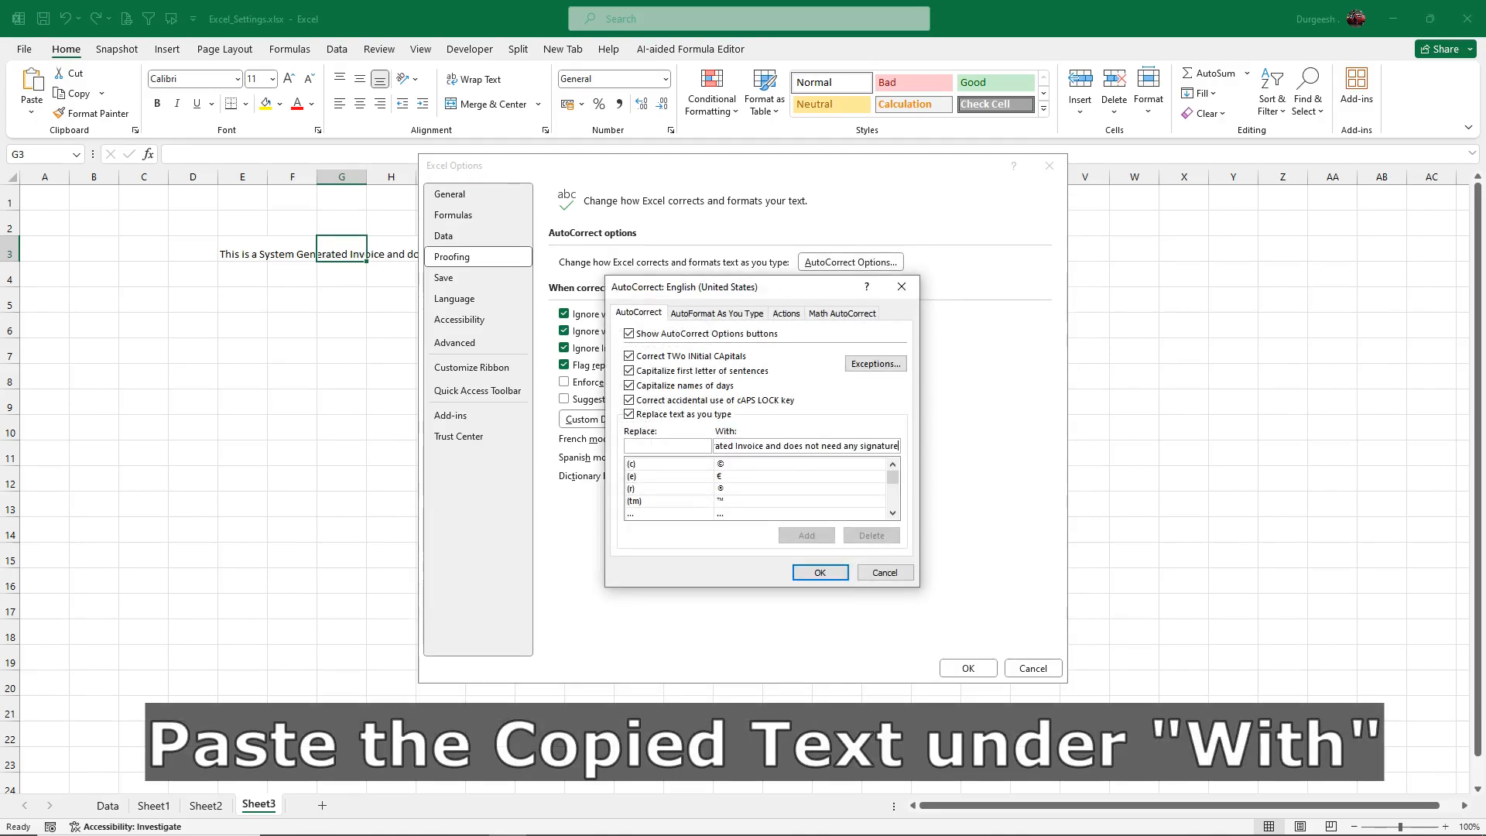
key(shift+Home)
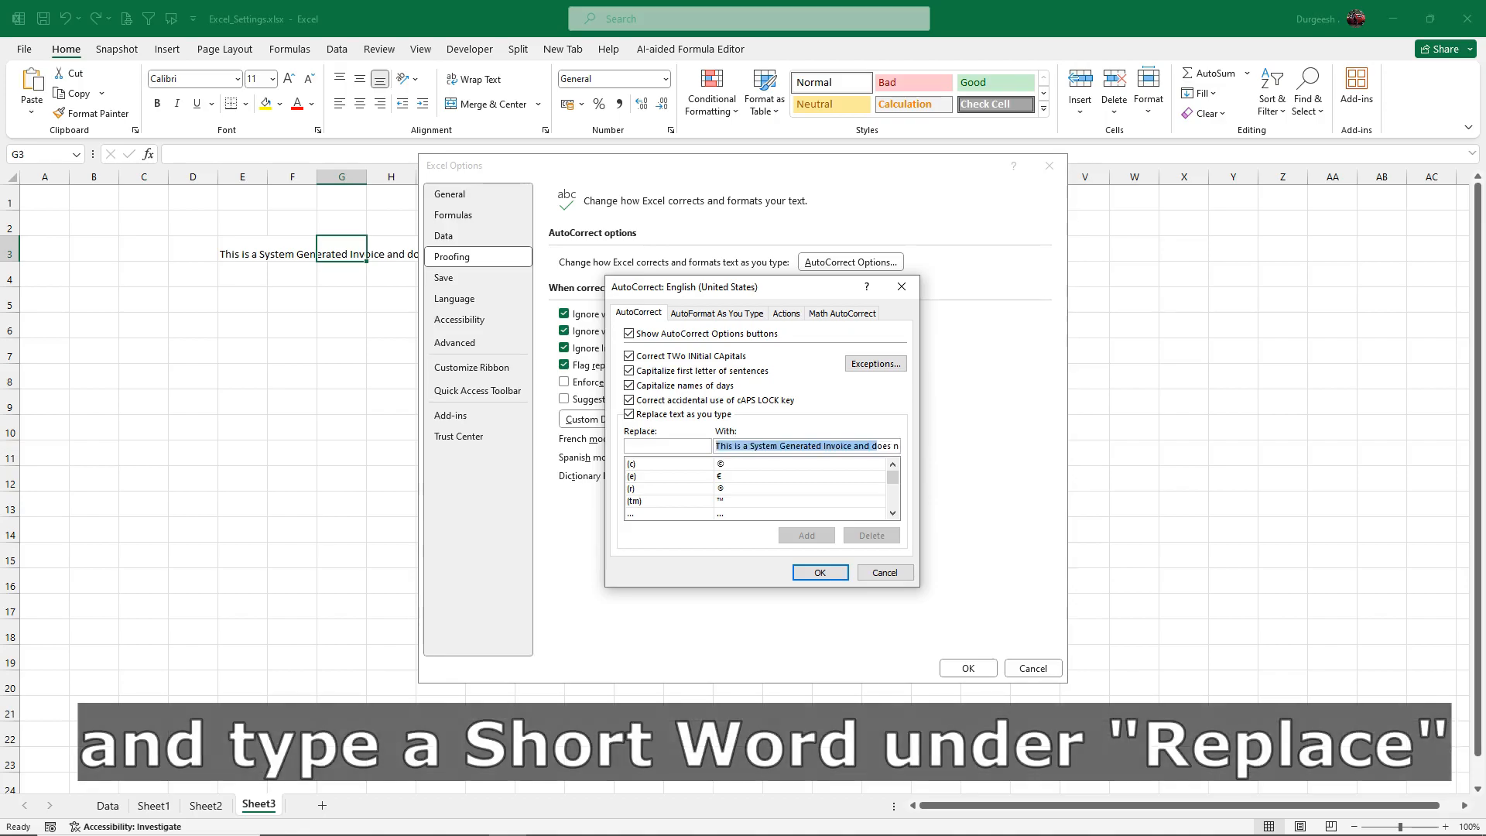
click(751, 446)
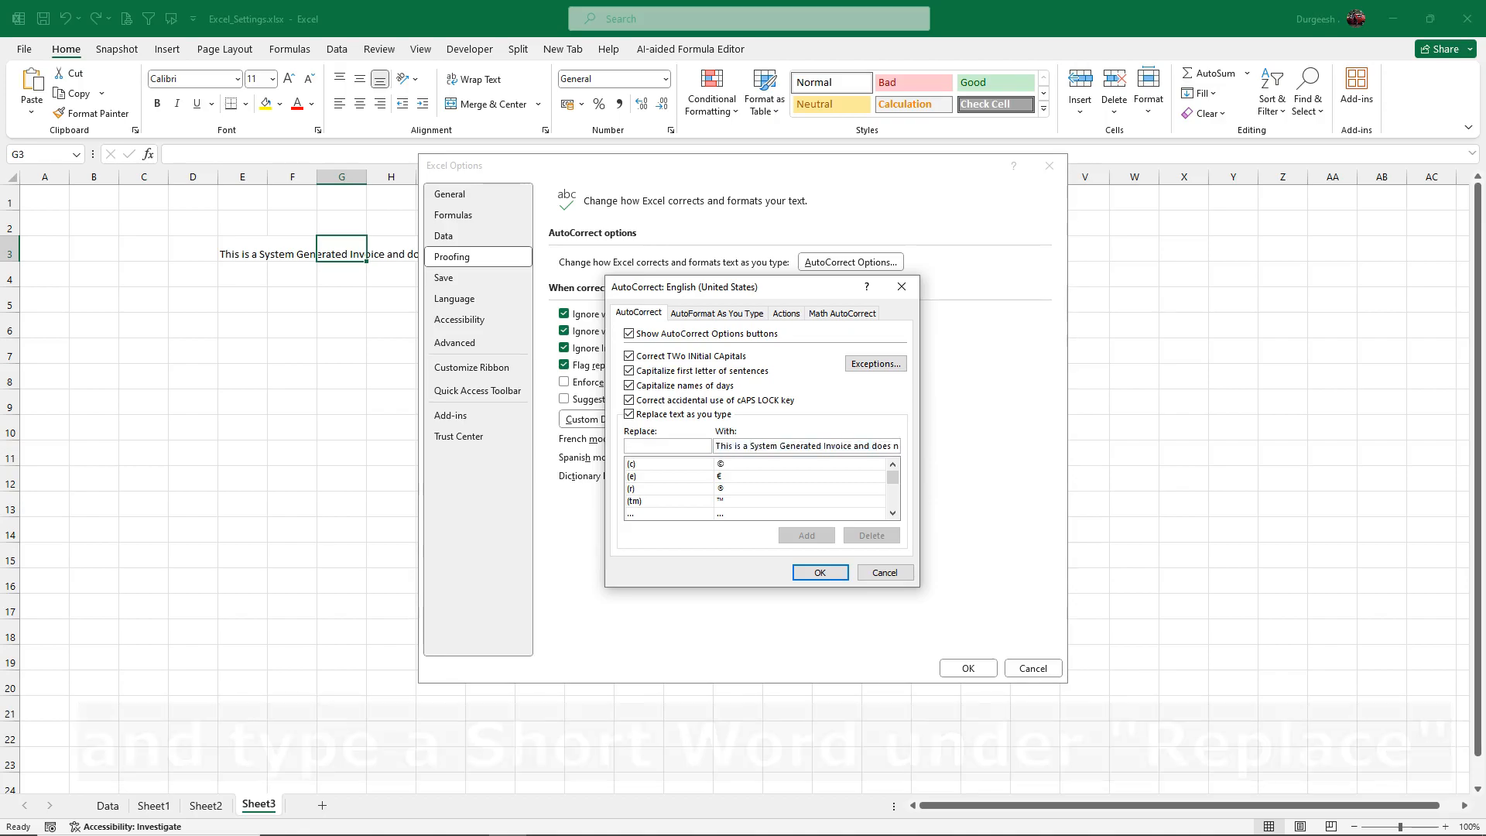
text(SGI)
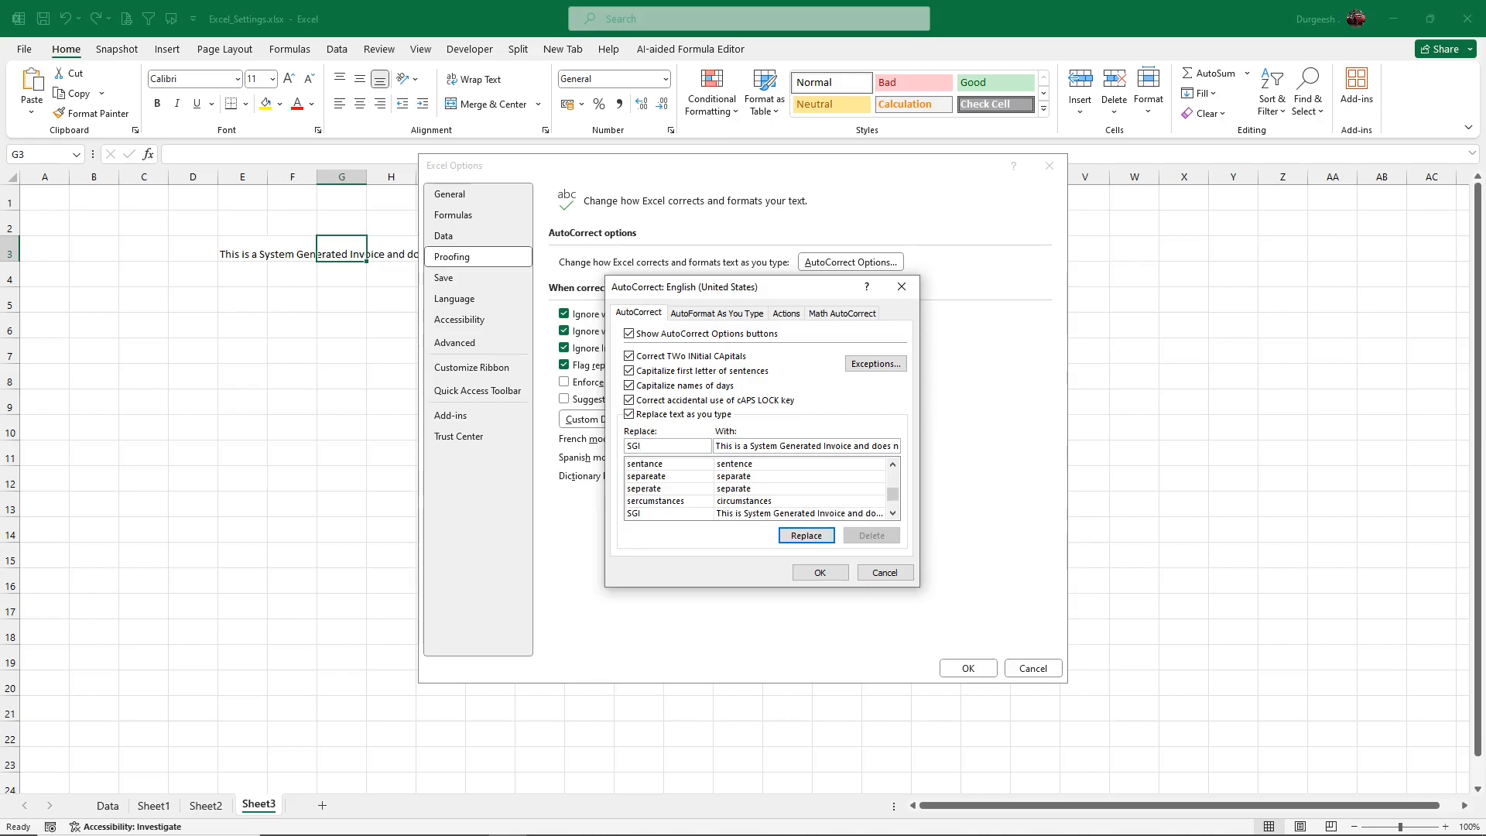
Step: Select the existing SGI entry in the AutoCorrect list and accept the AutoCorrect and Excel options
click(755, 513)
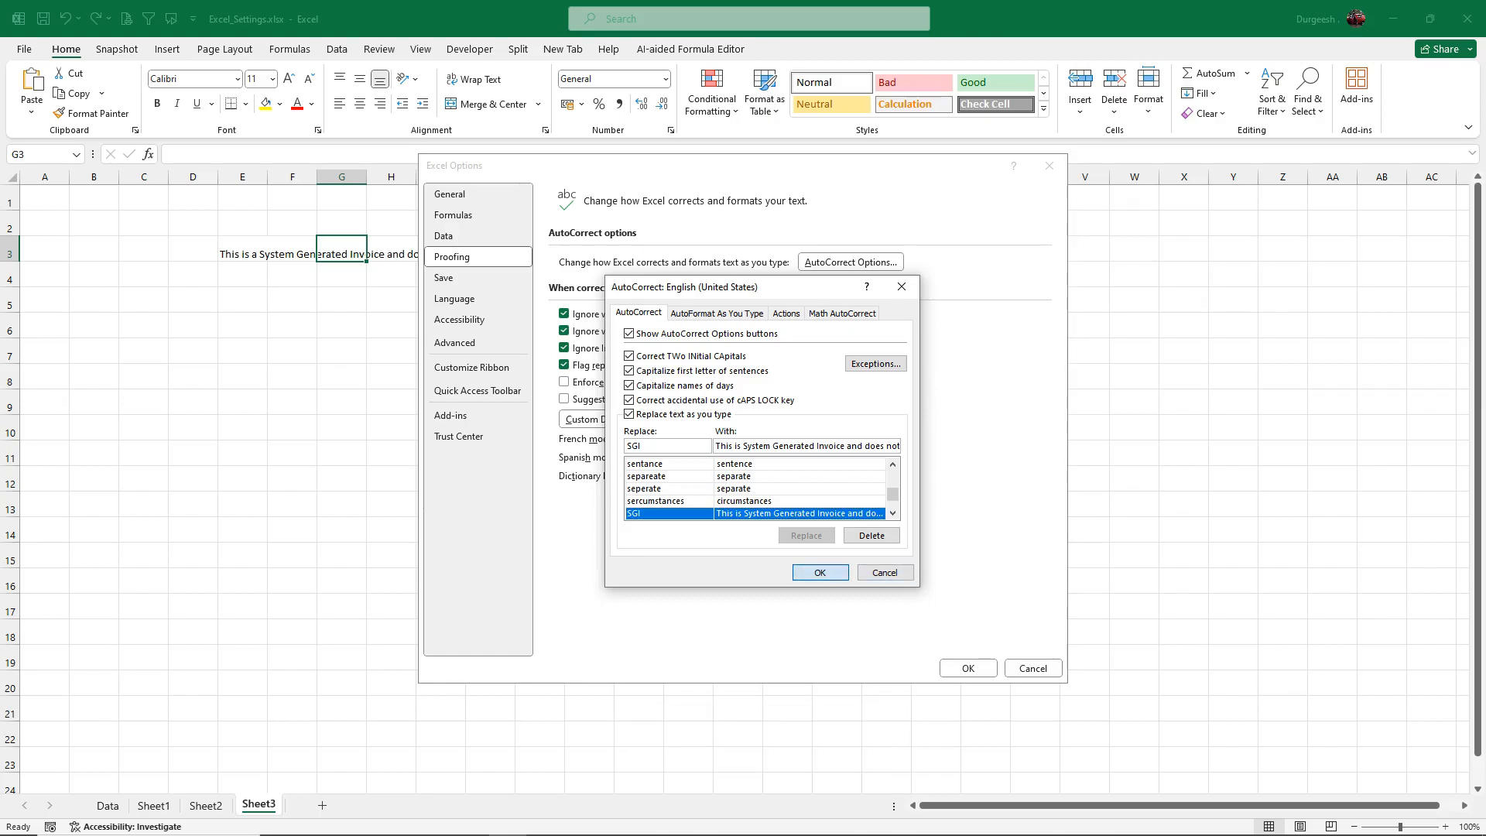
click(820, 572)
click(967, 667)
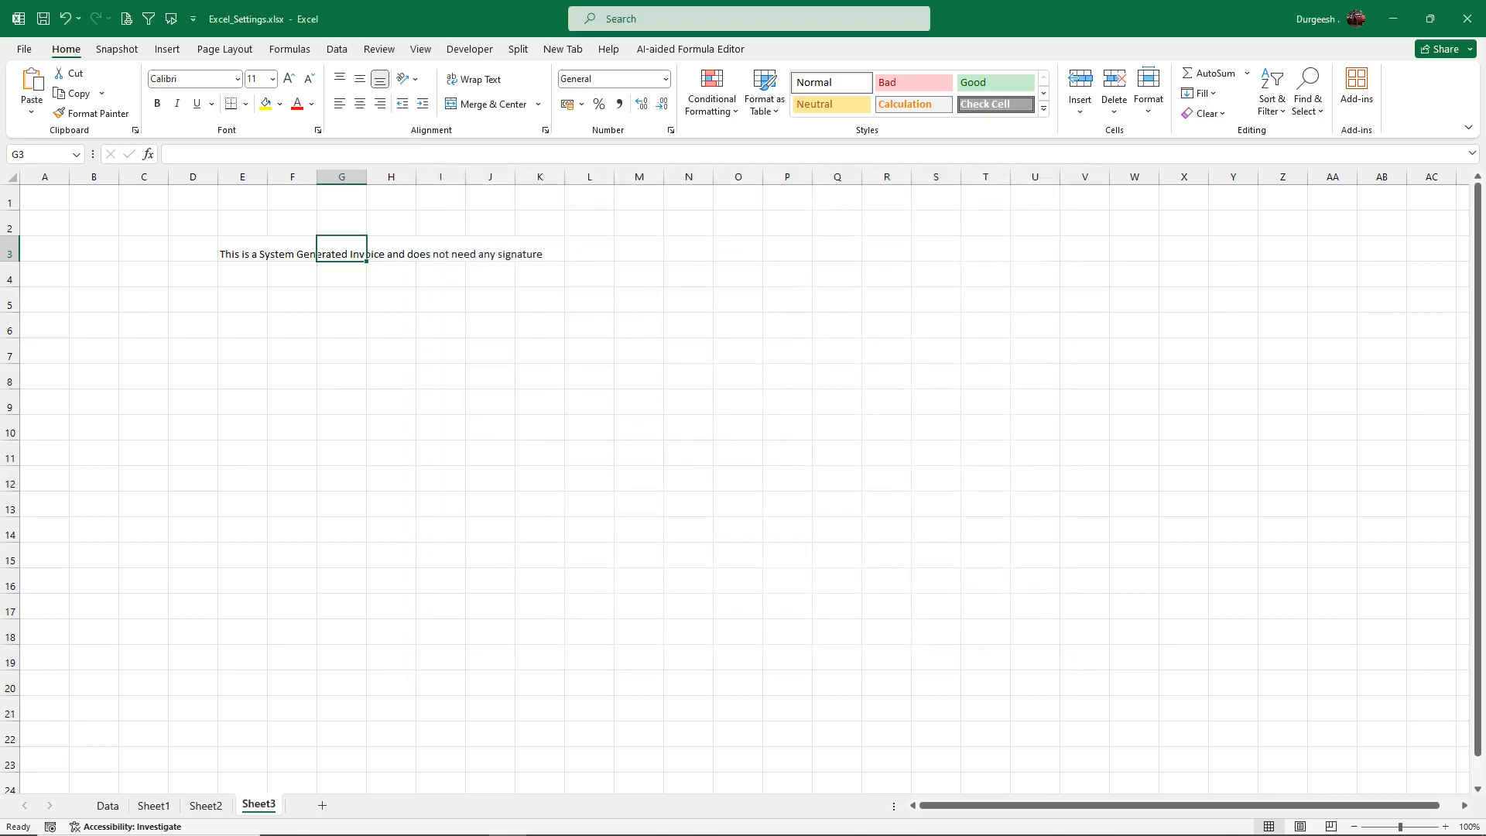
Step: Enter the shortcut SGI in cell G6 of Sheet3
click(341, 325)
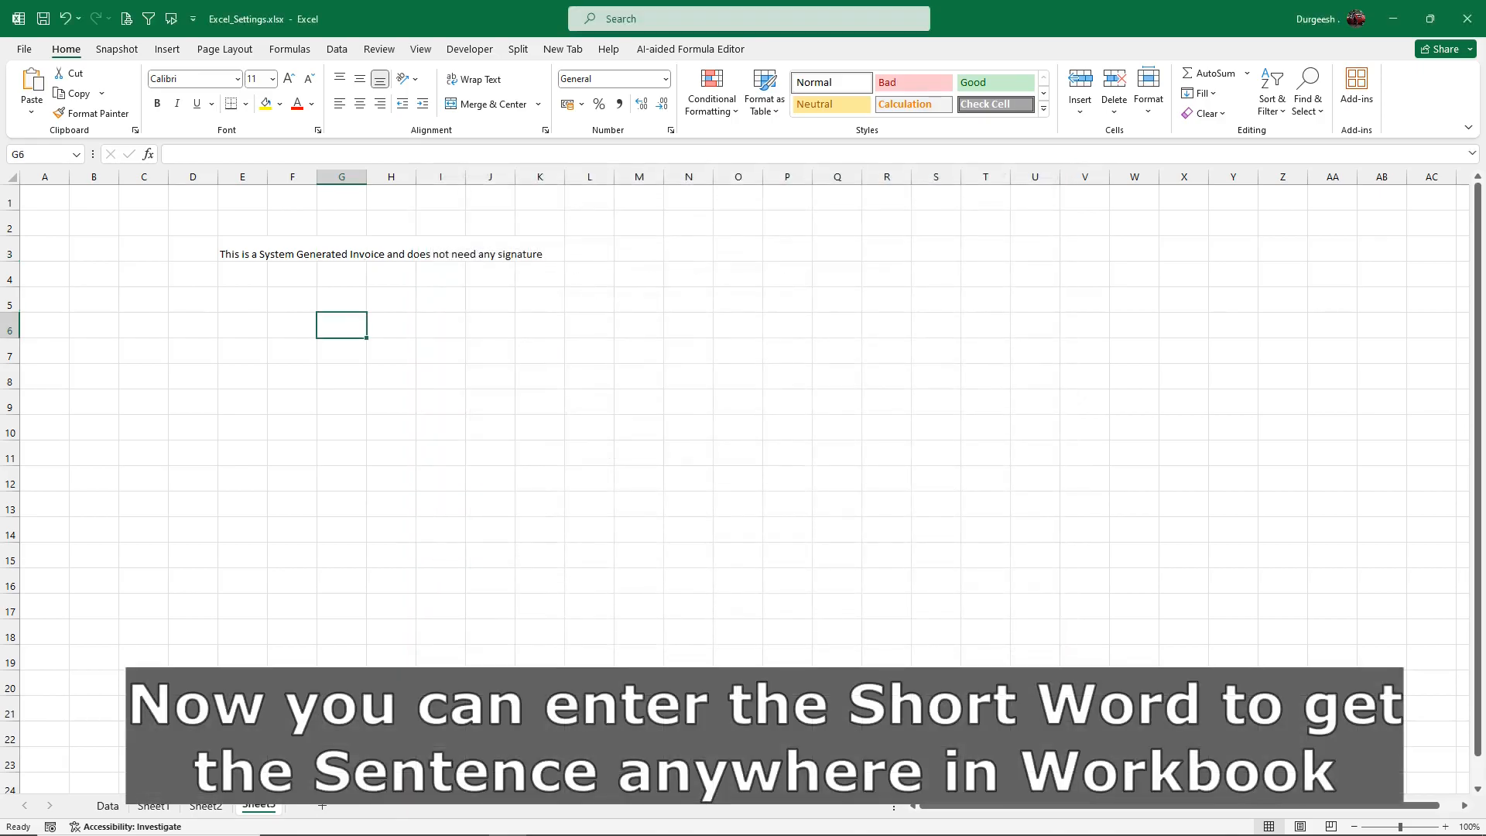
text(SGI)
key(Return)
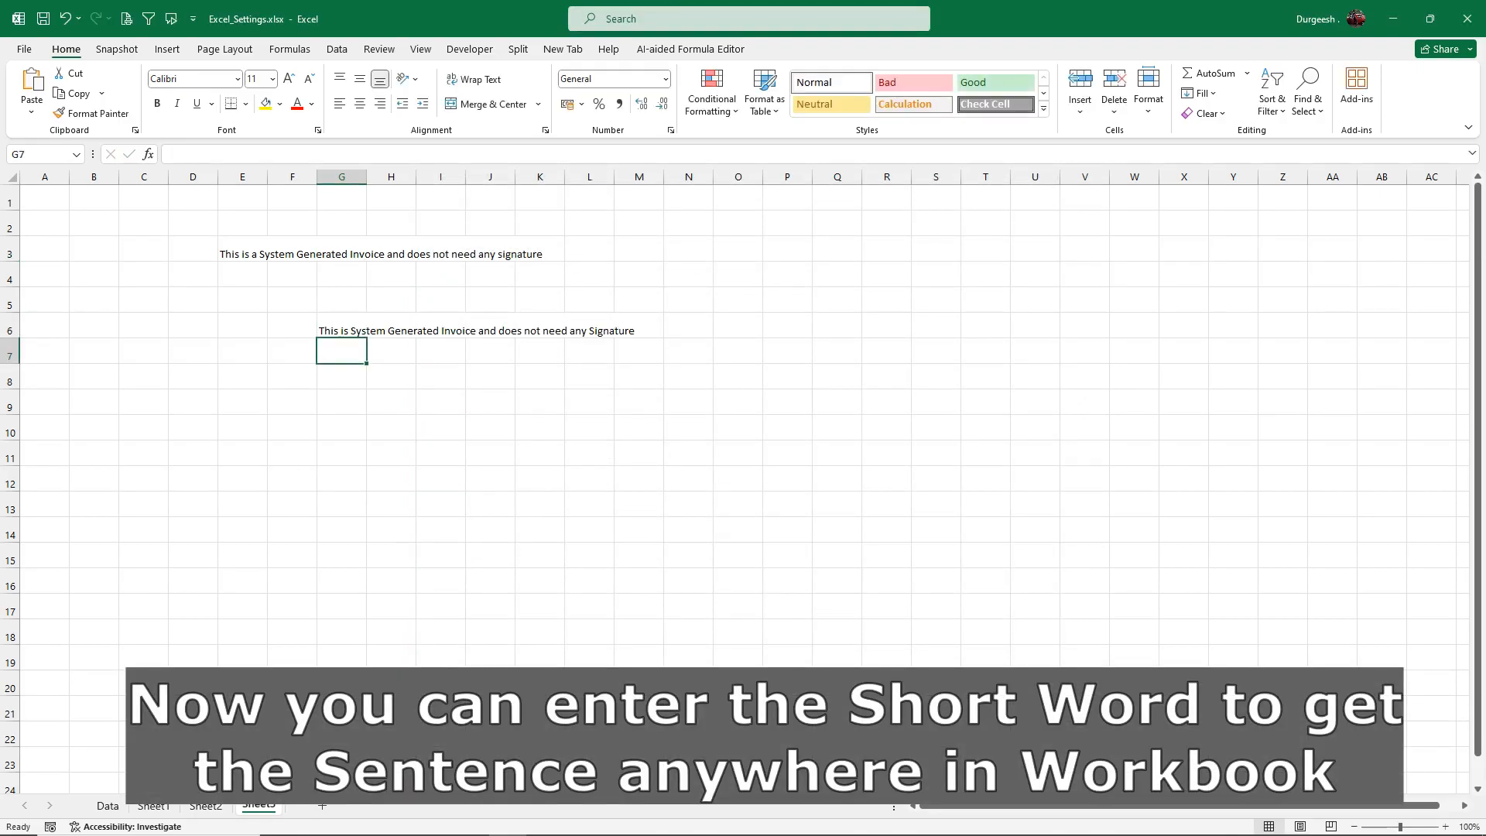
Step: Clear the range E3:G7 to delete both invoice sentences
drag(242, 247, 341, 351)
key(Delete)
Step: Enter the shortcut SGI in cells L6, G9 and M15 of Sheet3
click(589, 325)
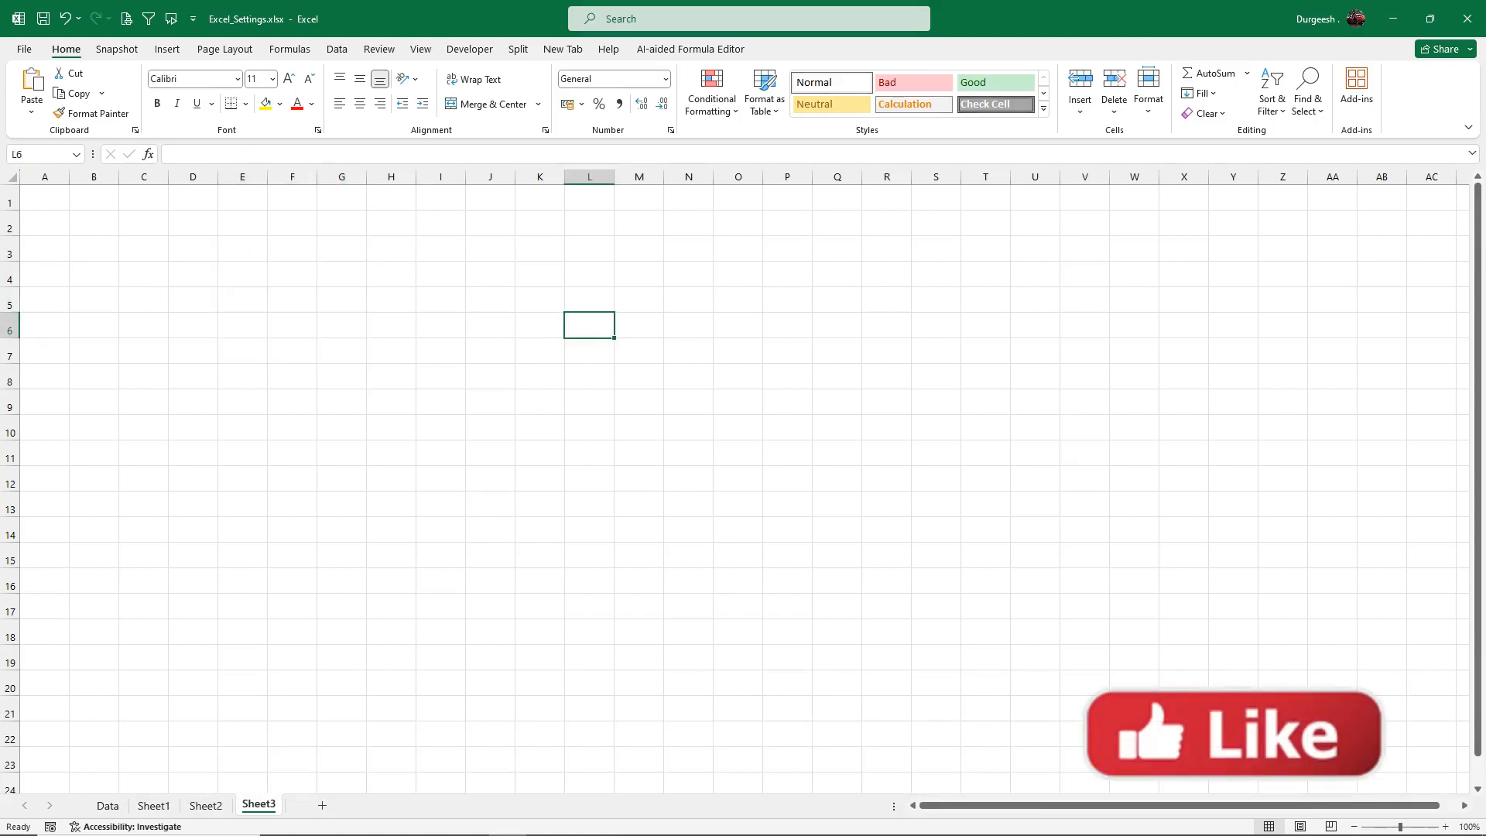
text(SGI)
key(Return)
click(341, 401)
text(SGI)
key(Return)
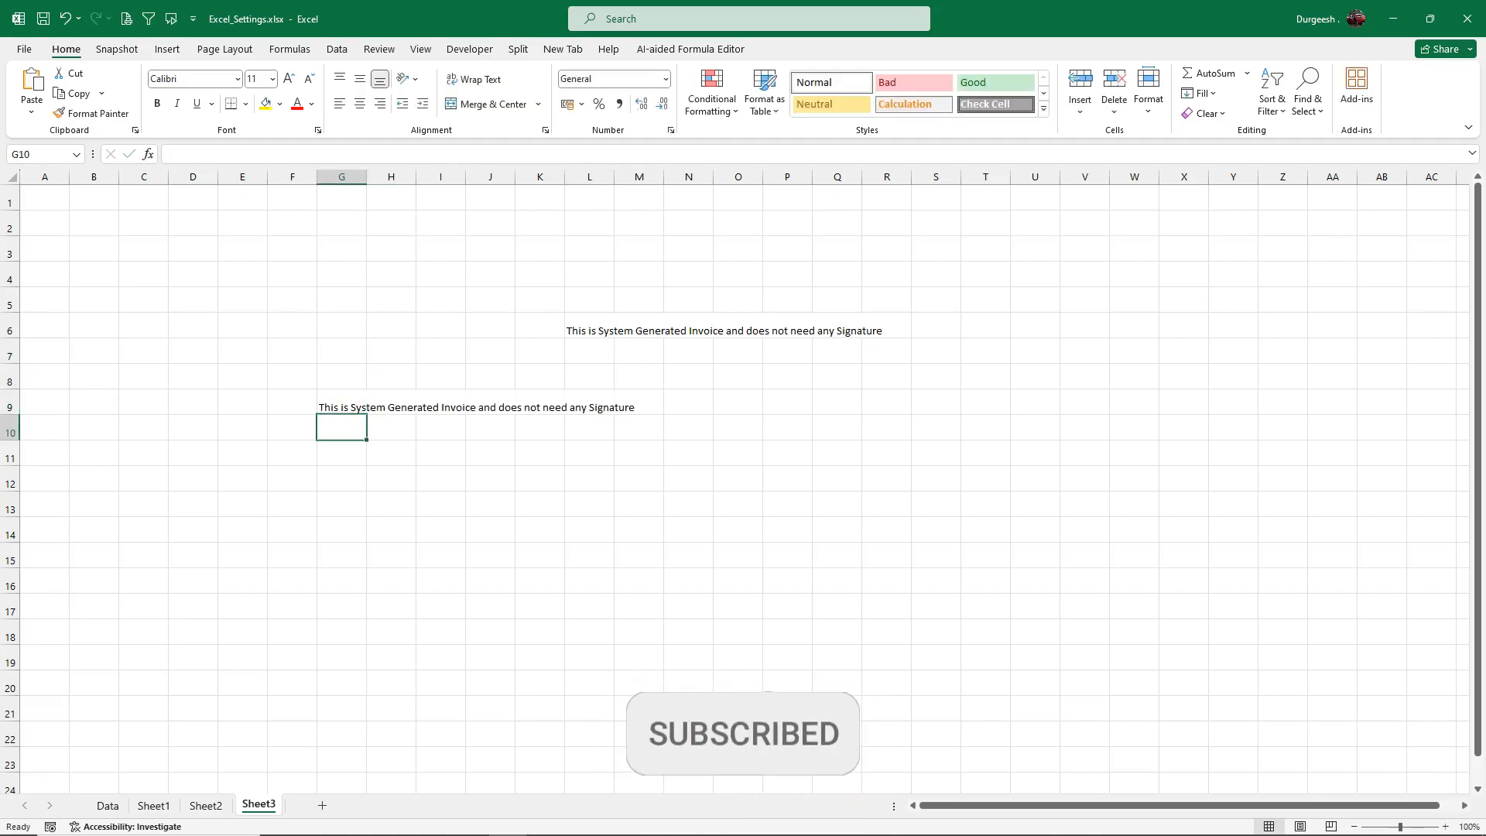
click(638, 555)
text(SGI)
key(Return)
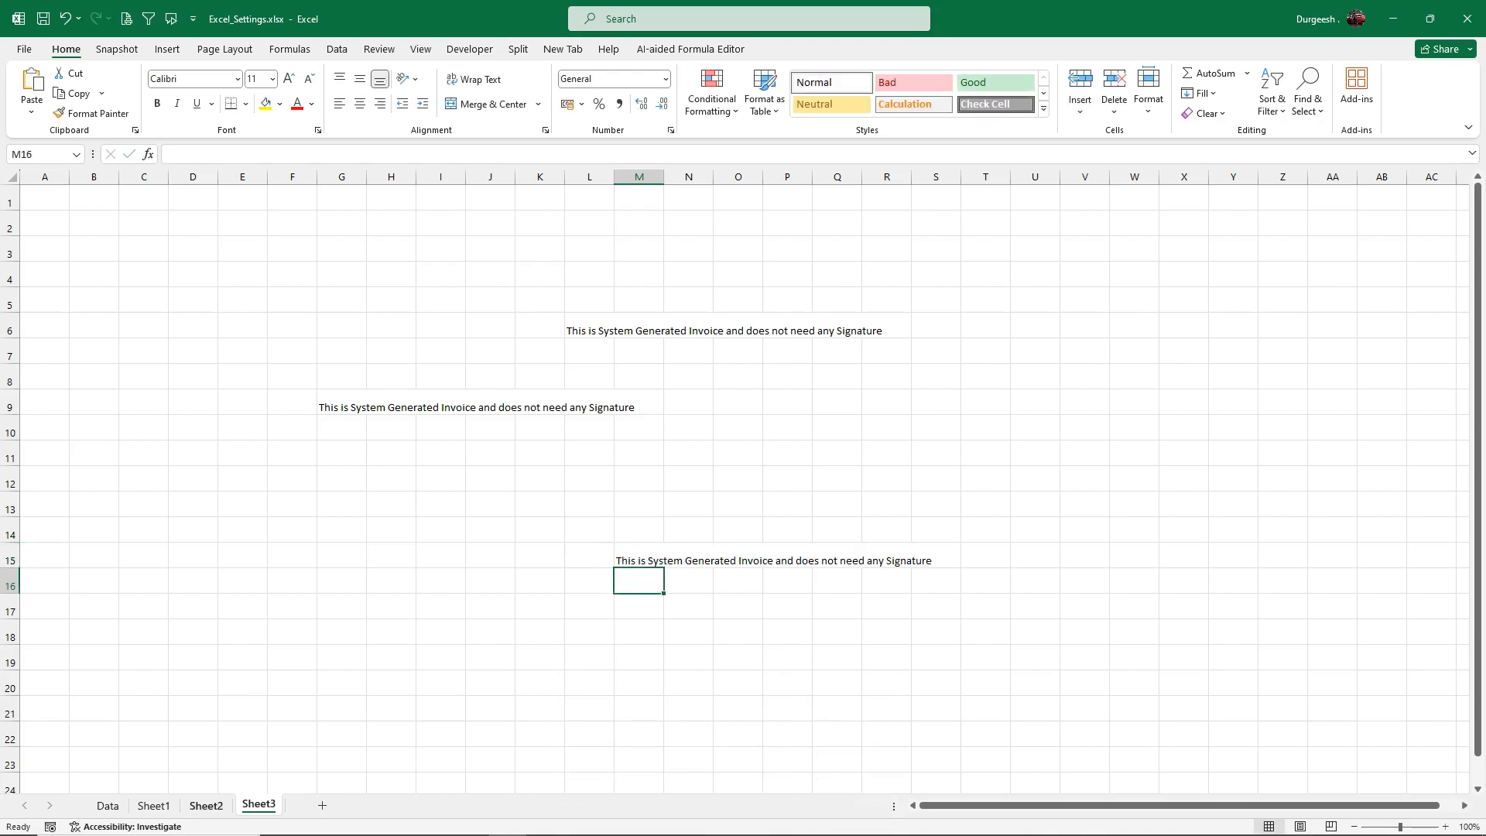
Step: Switch to Sheet1 and close the Excel_Settings.xlsx workbook, saving its changes
click(153, 805)
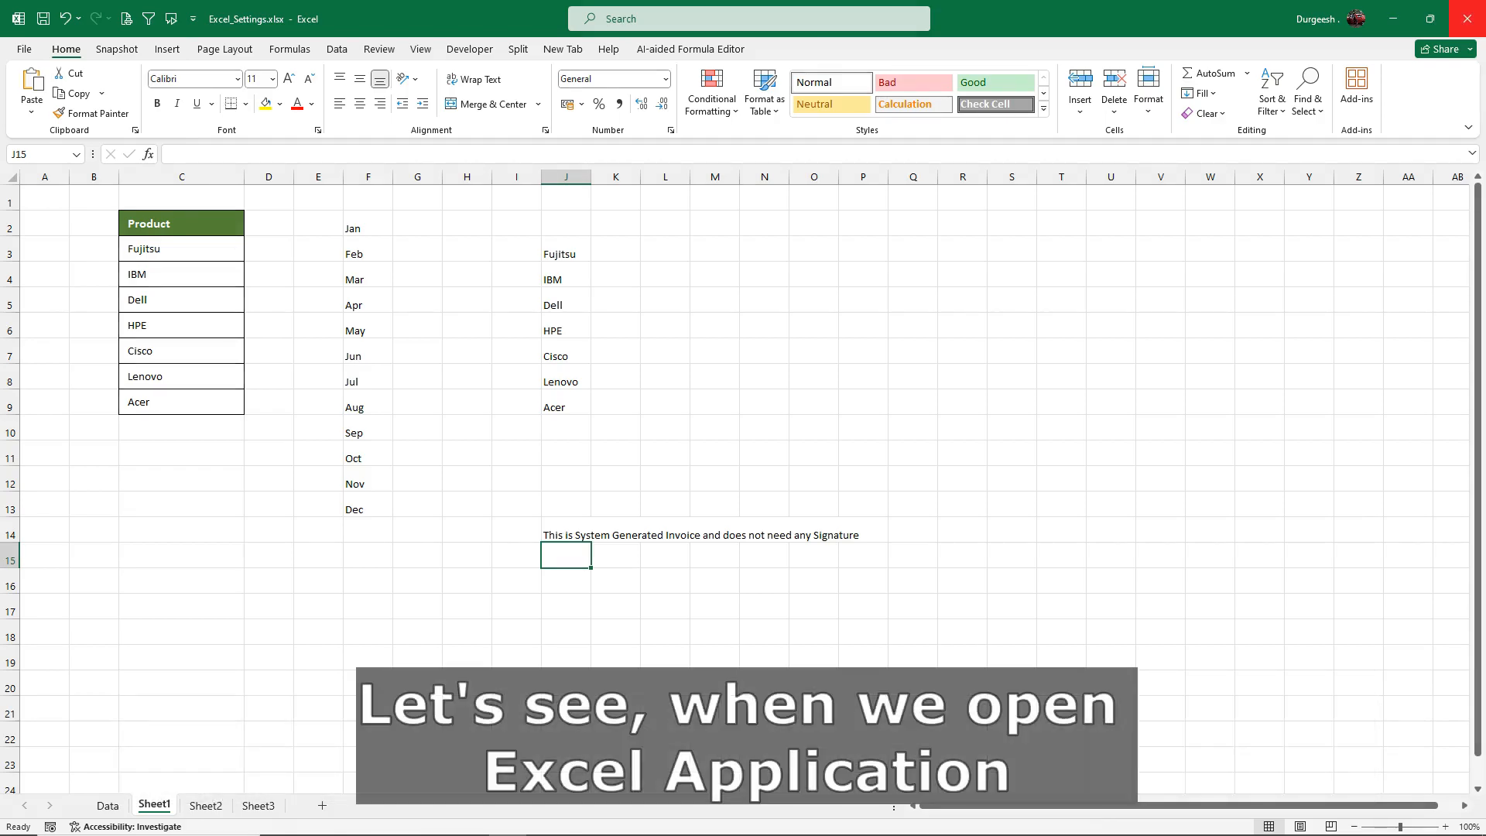
click(1466, 19)
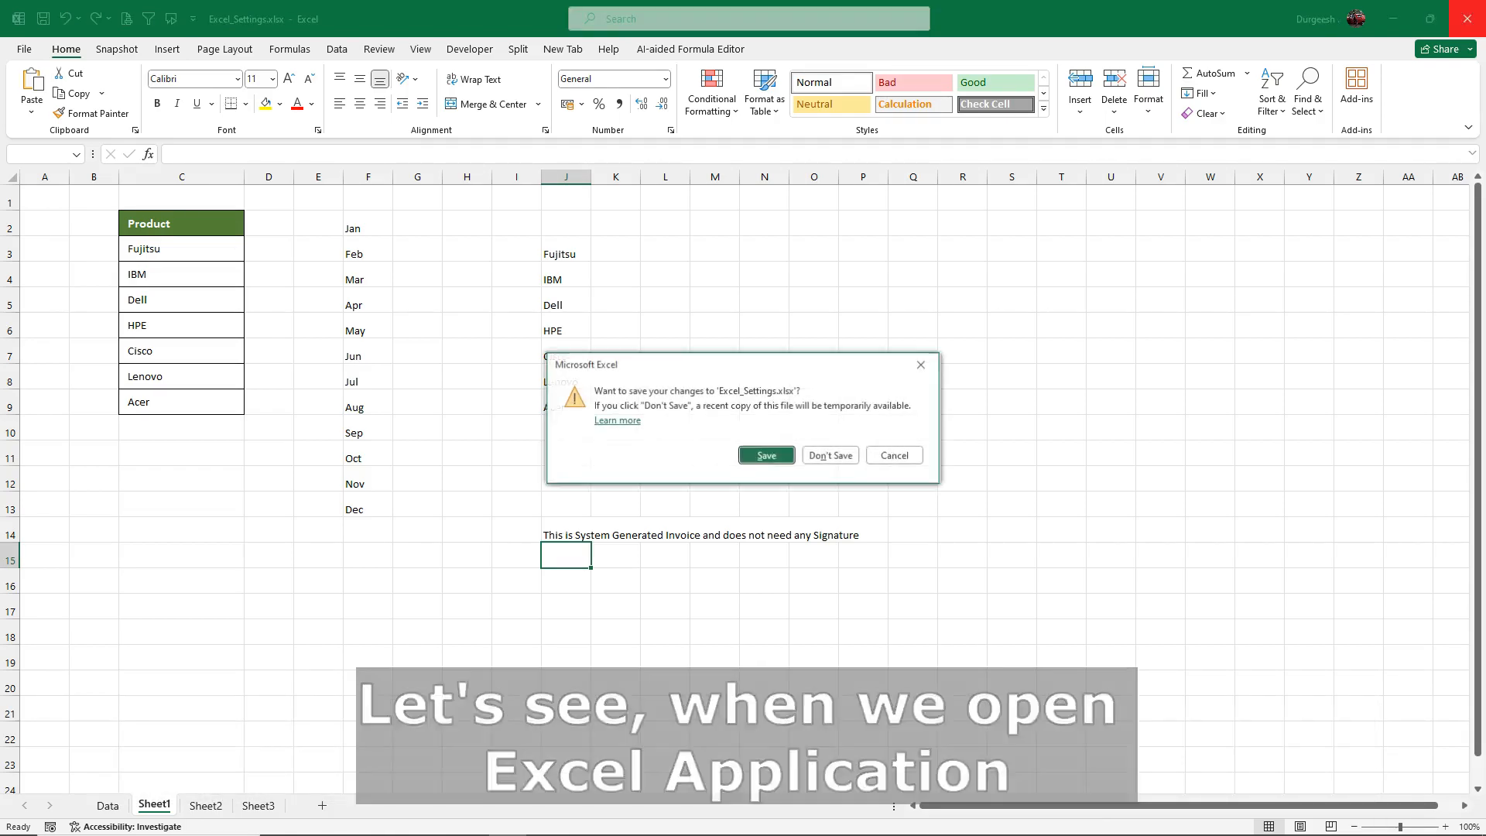
key(Return)
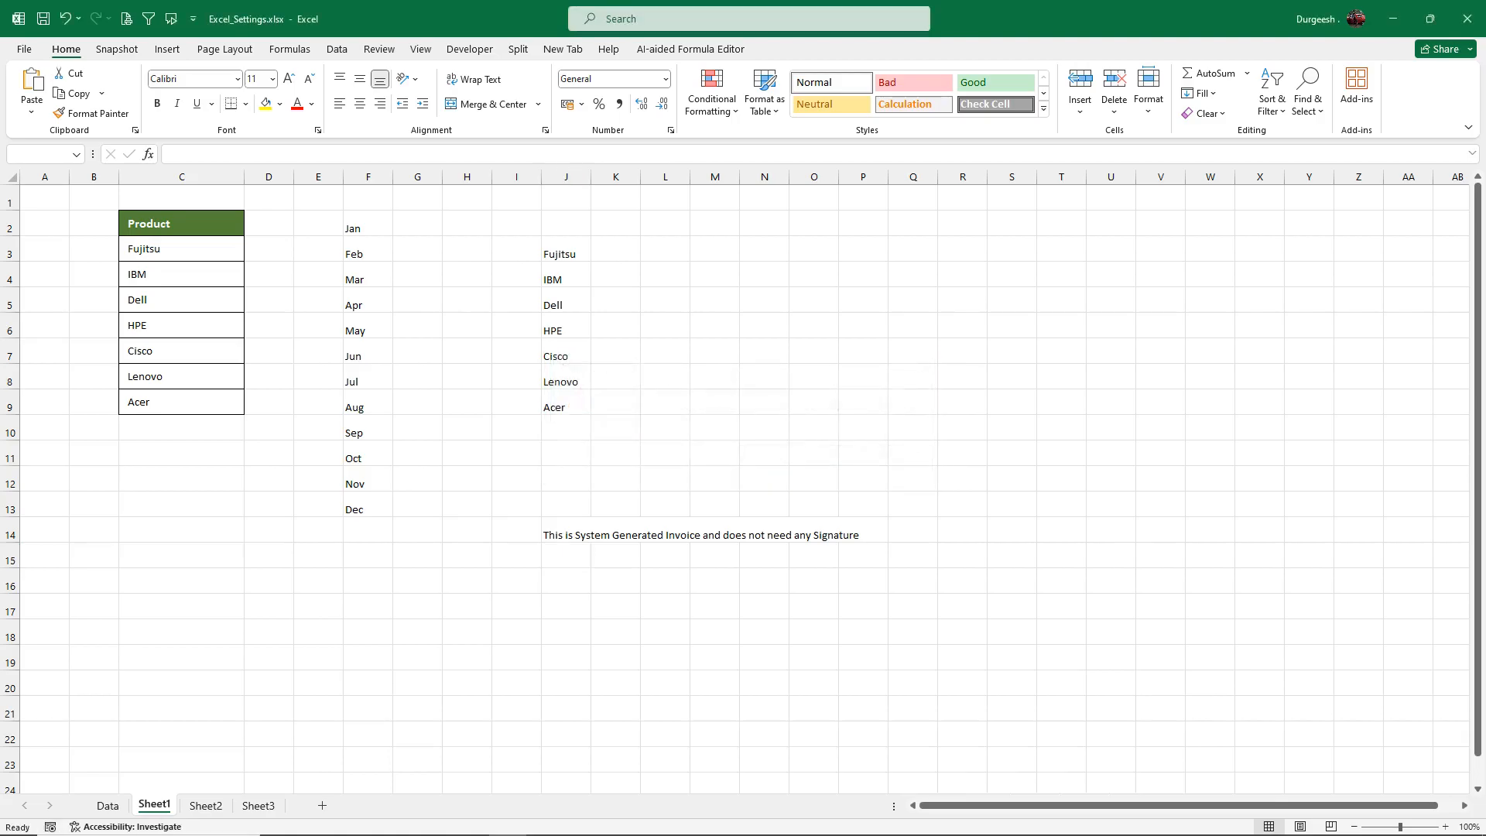
Step: Launch Excel with the Windows Run command excel and open Excel_Settings.xlsx from the recent workbooks
key(super+r)
text(ex)
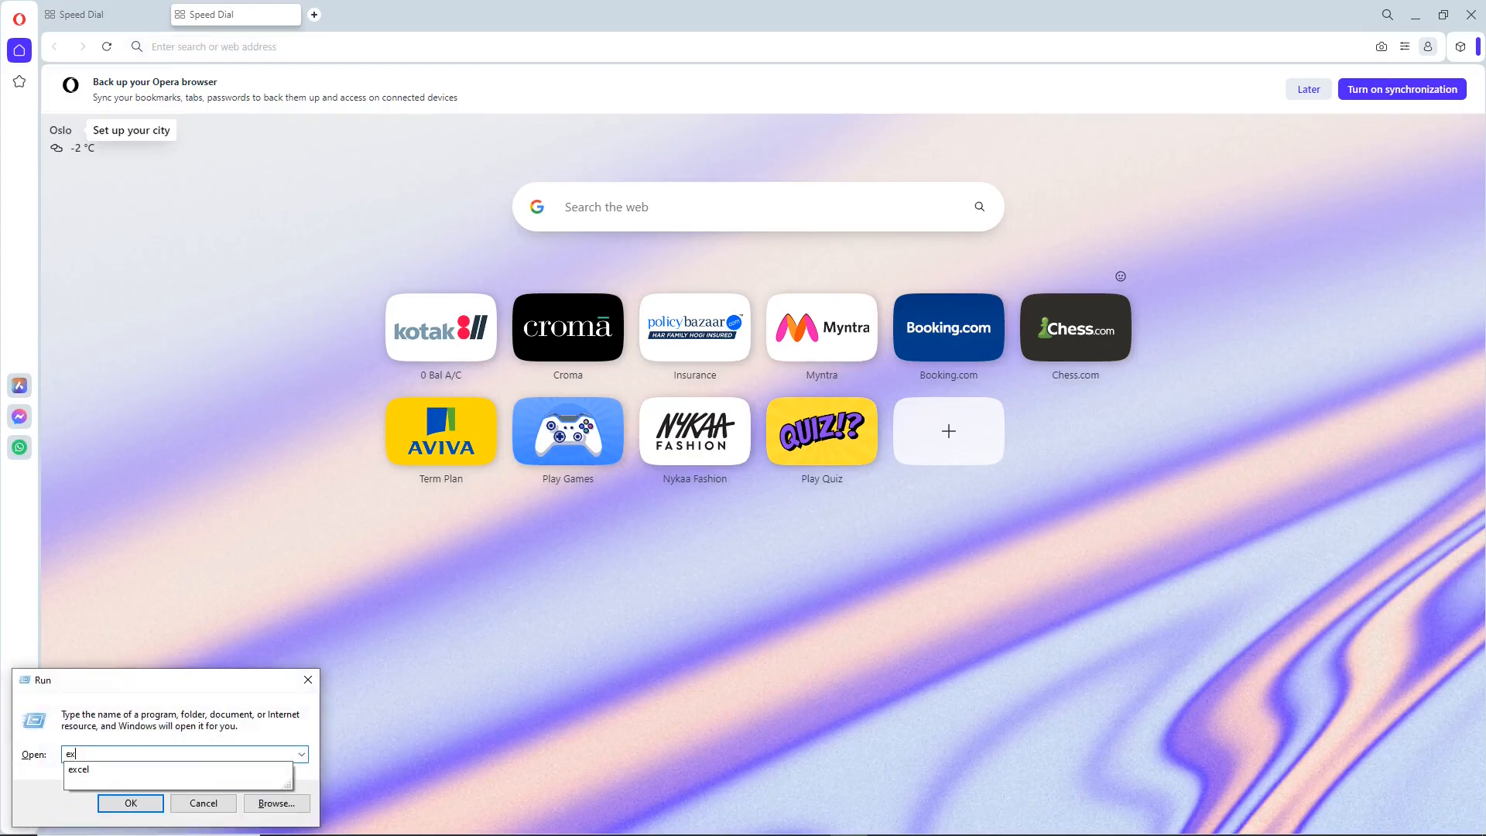
key(Down)
key(Return)
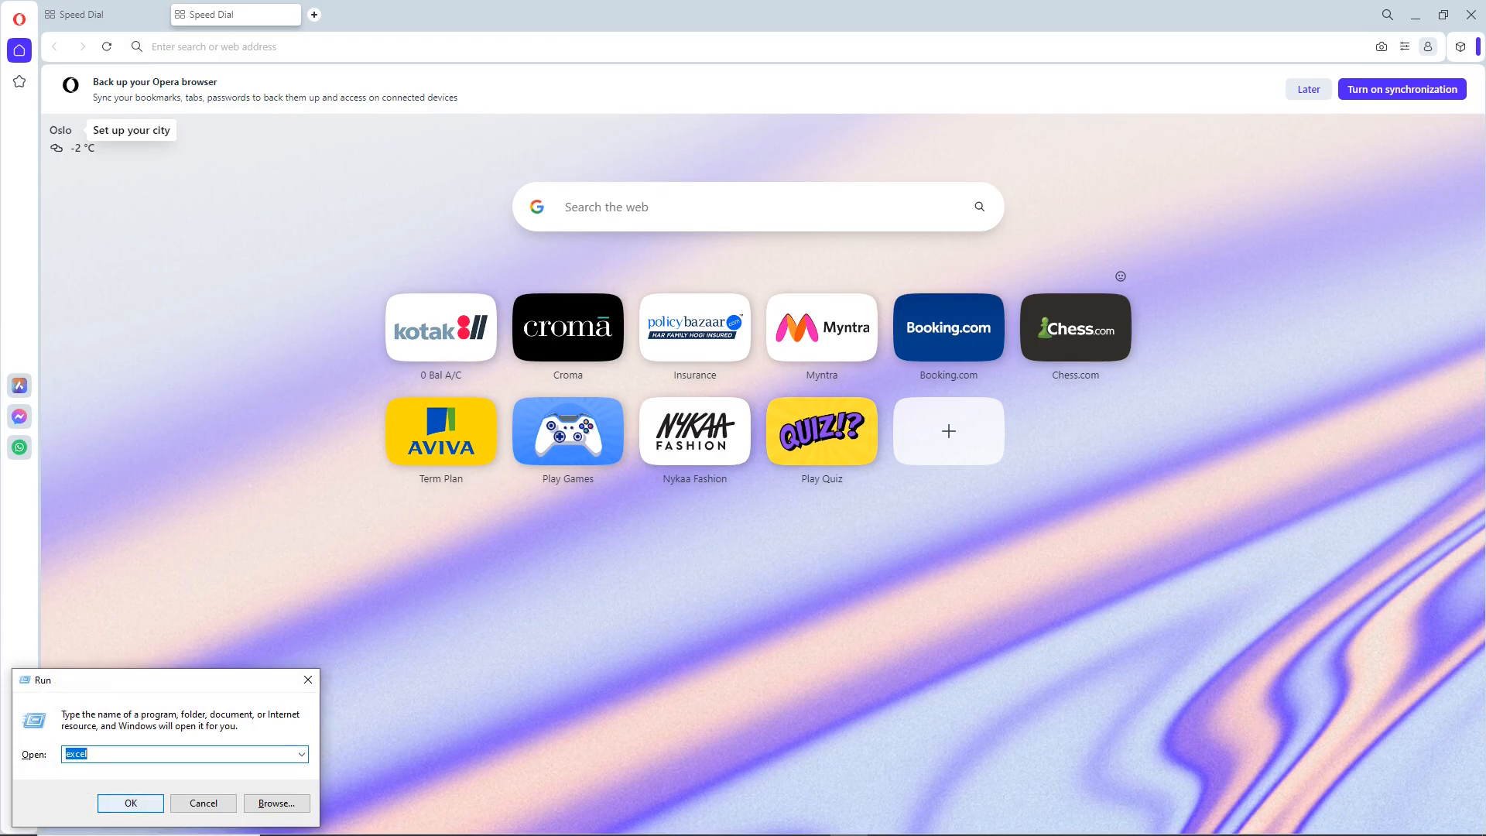
key(Return)
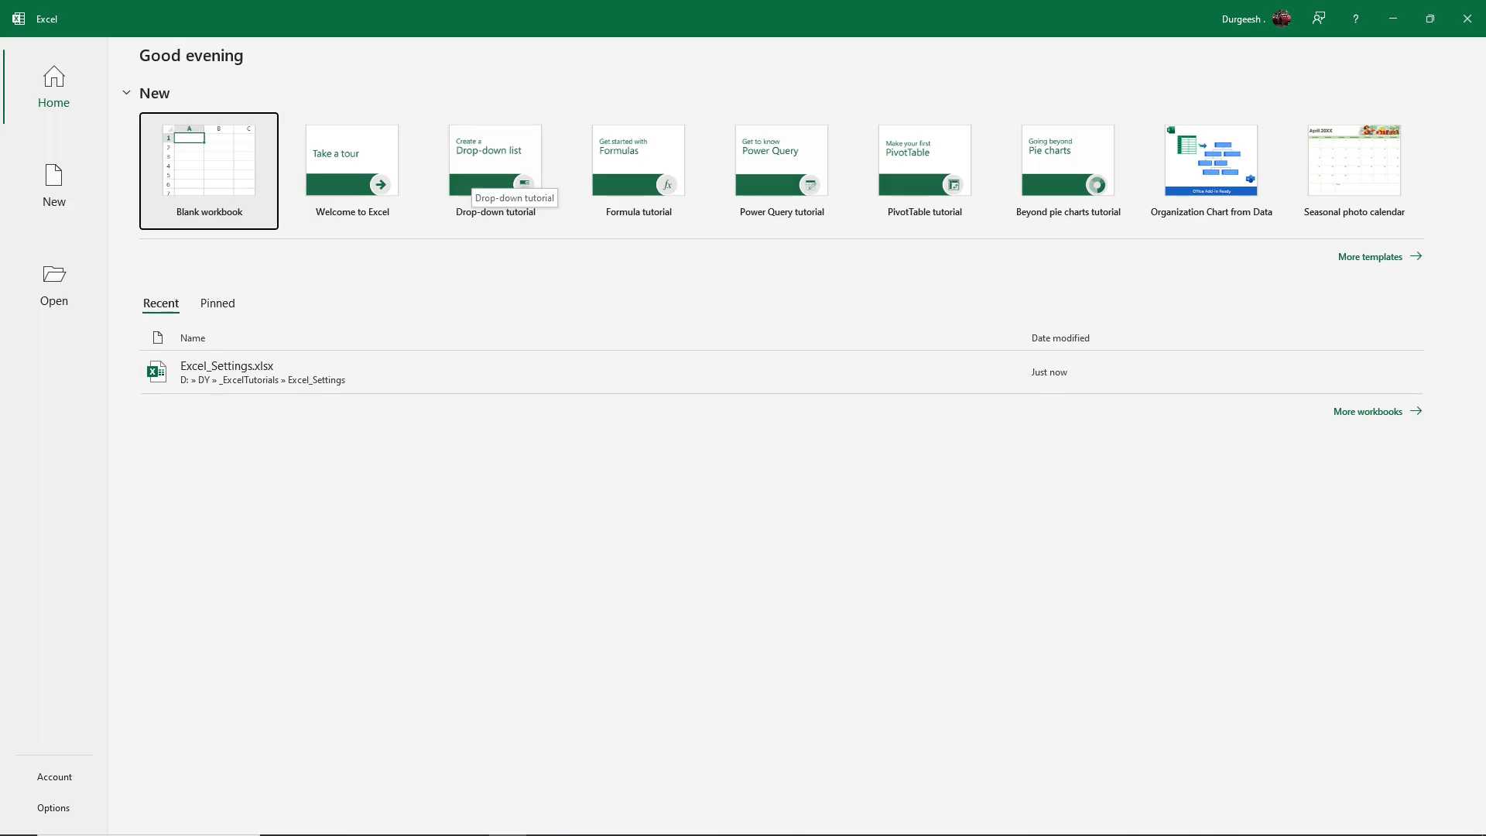
click(1005, 372)
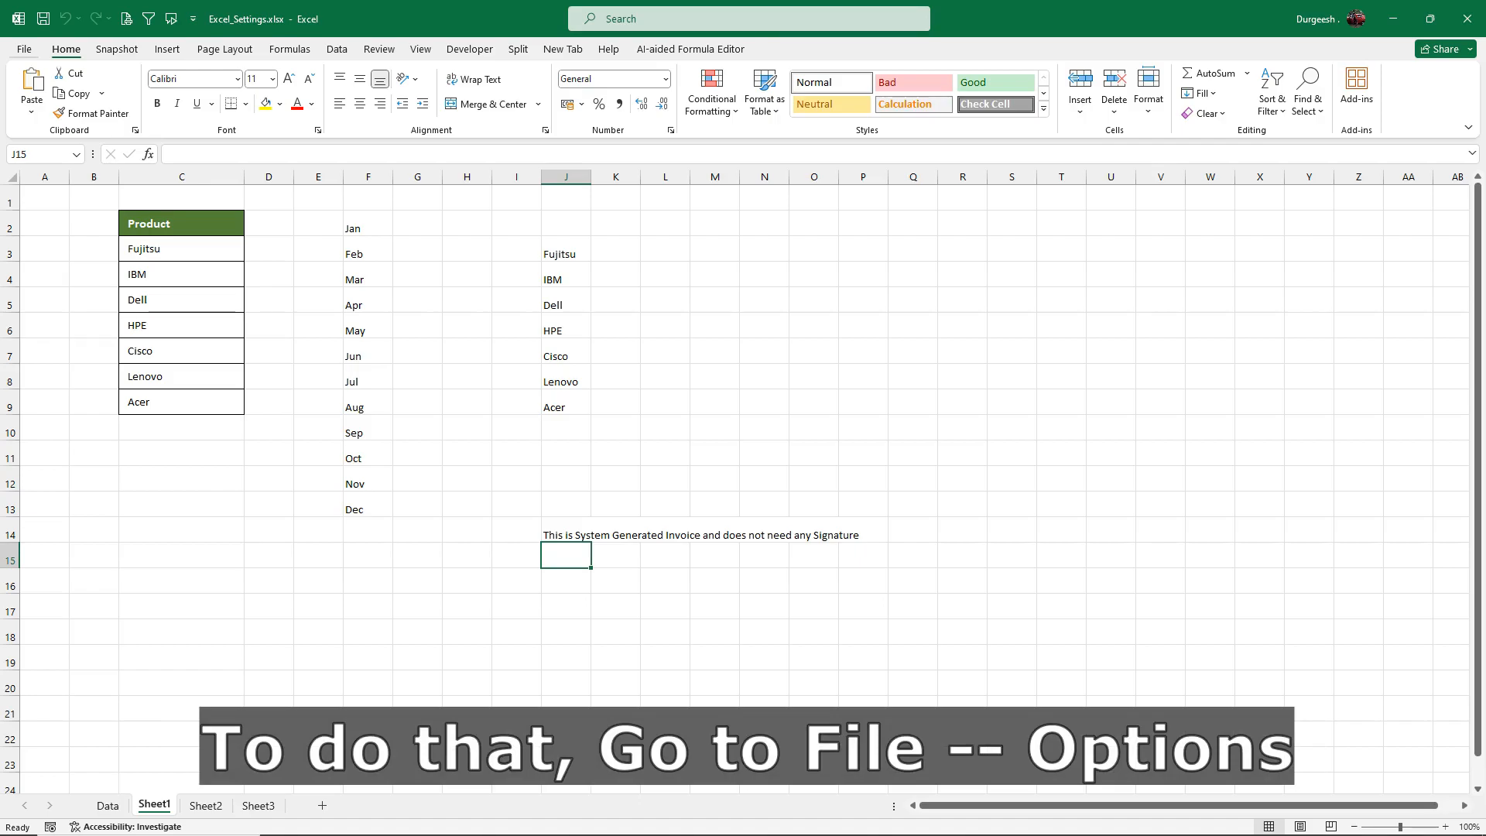
Step: Turn off "Show the Start screen when this application starts" in Excel's general options and accept the change
click(24, 49)
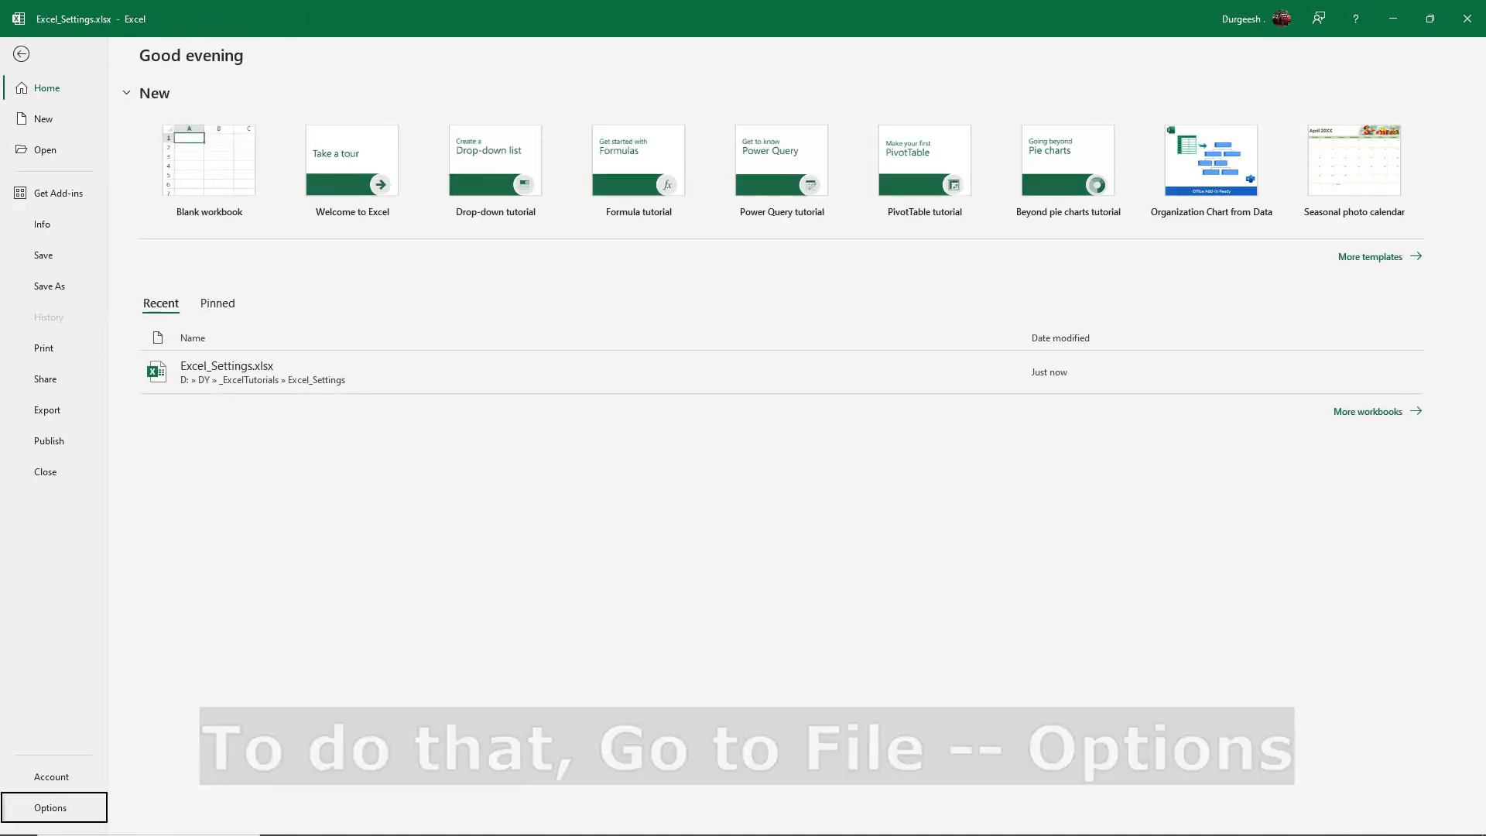
click(50, 807)
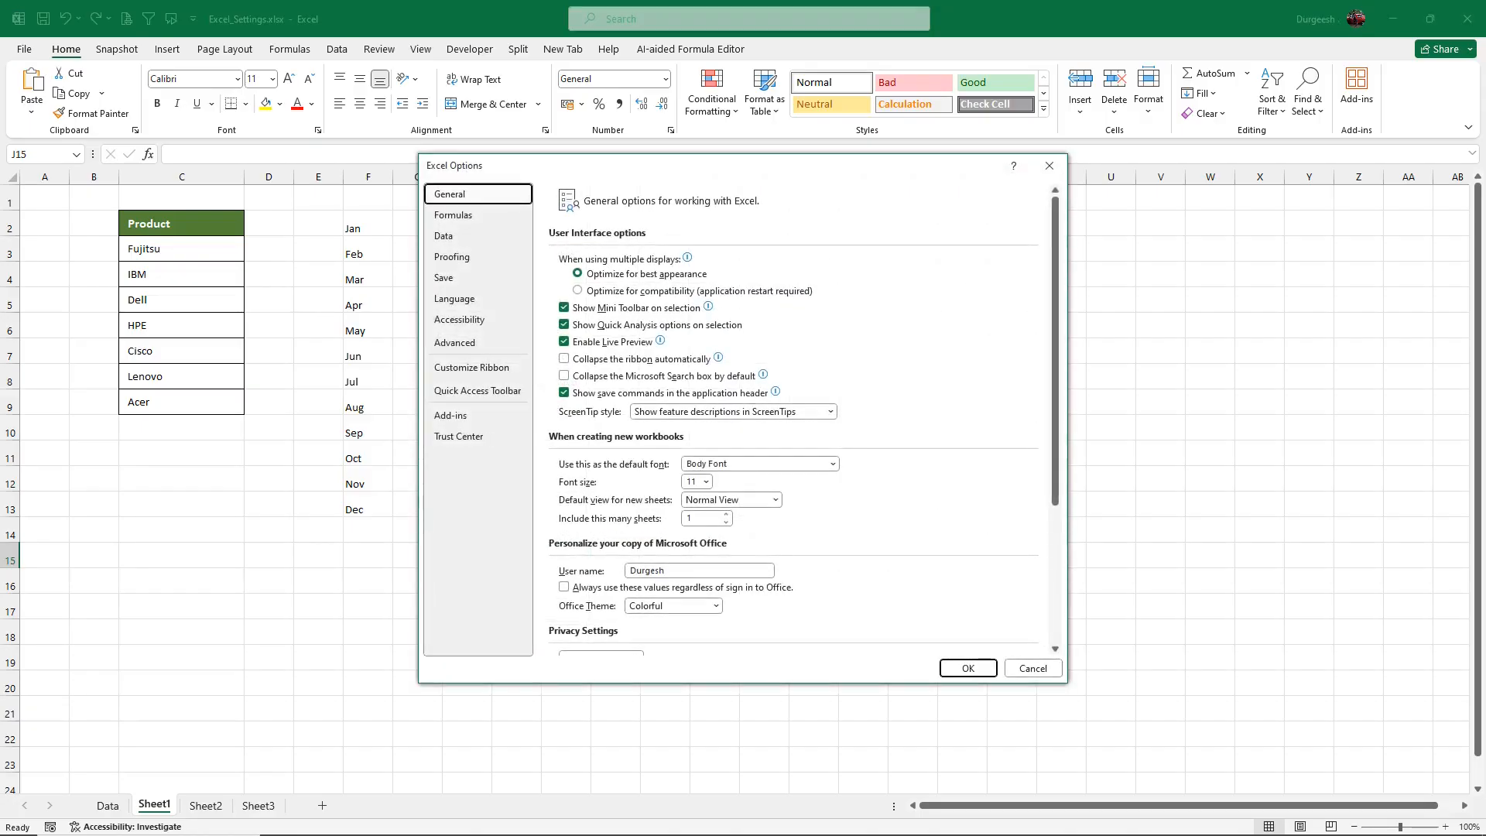
scroll(793, 417, down, 1)
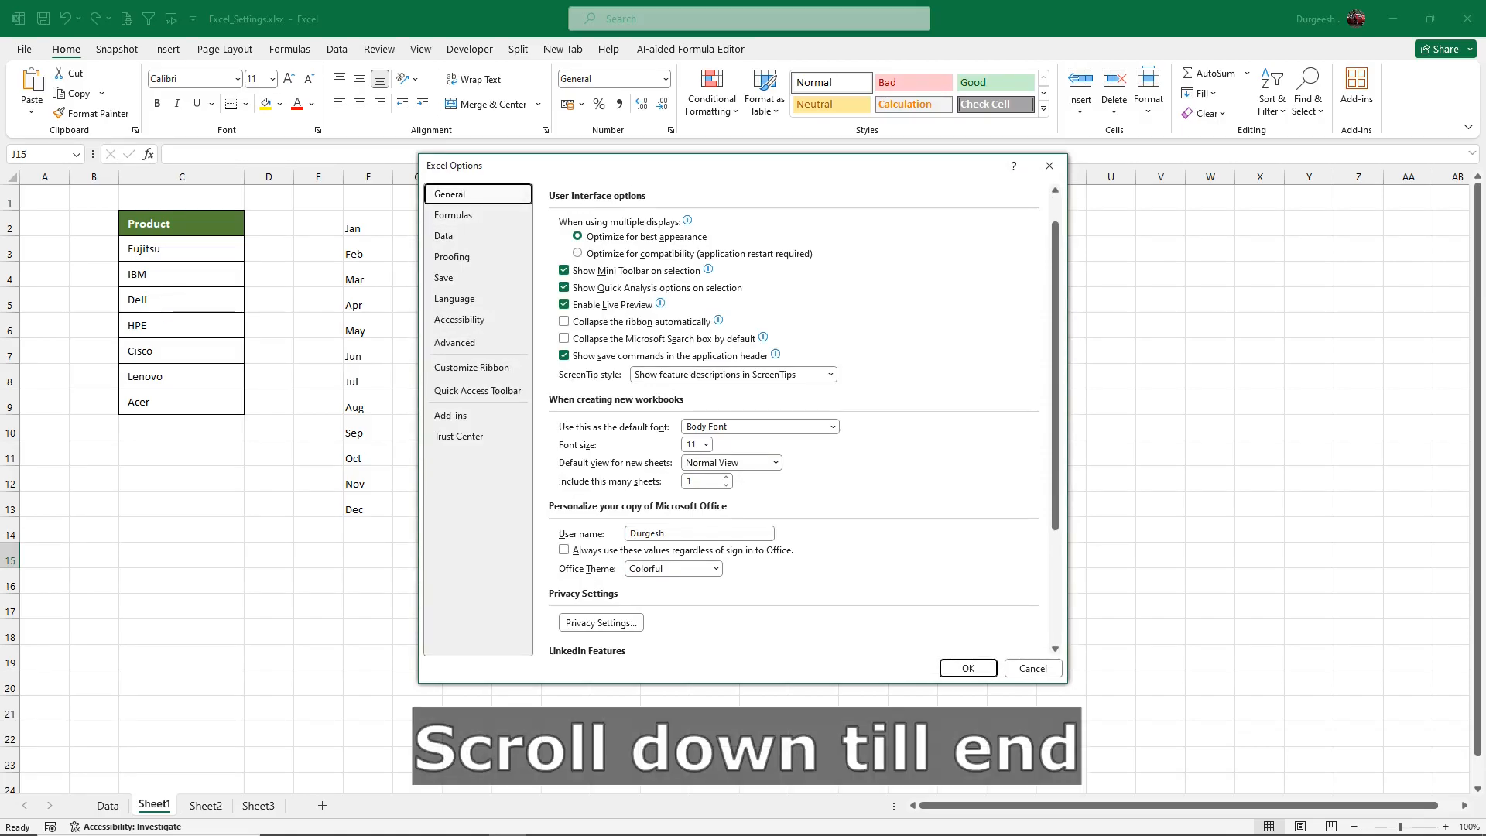
scroll(793, 418, down, 5)
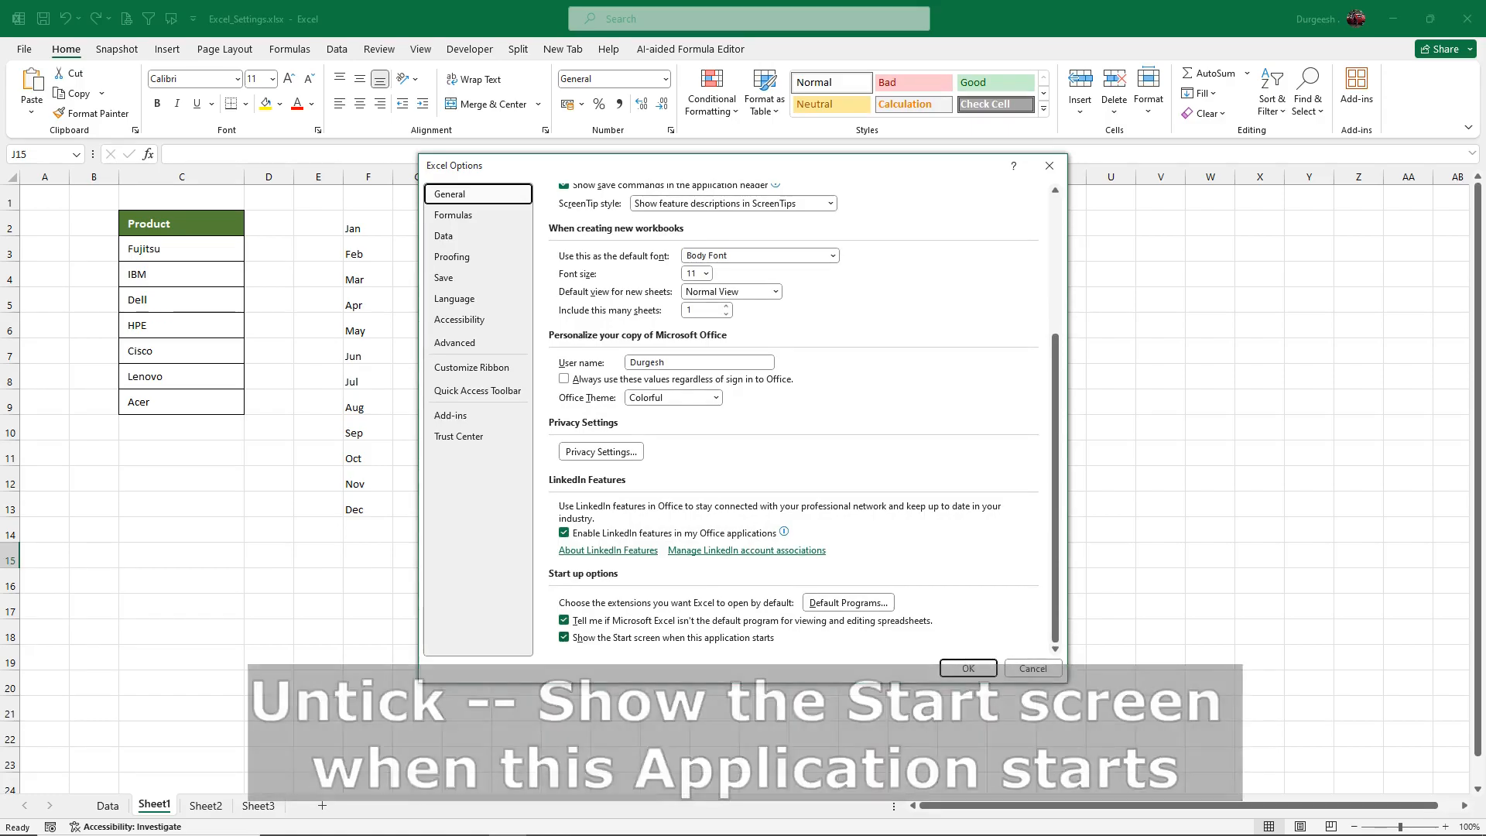
click(564, 637)
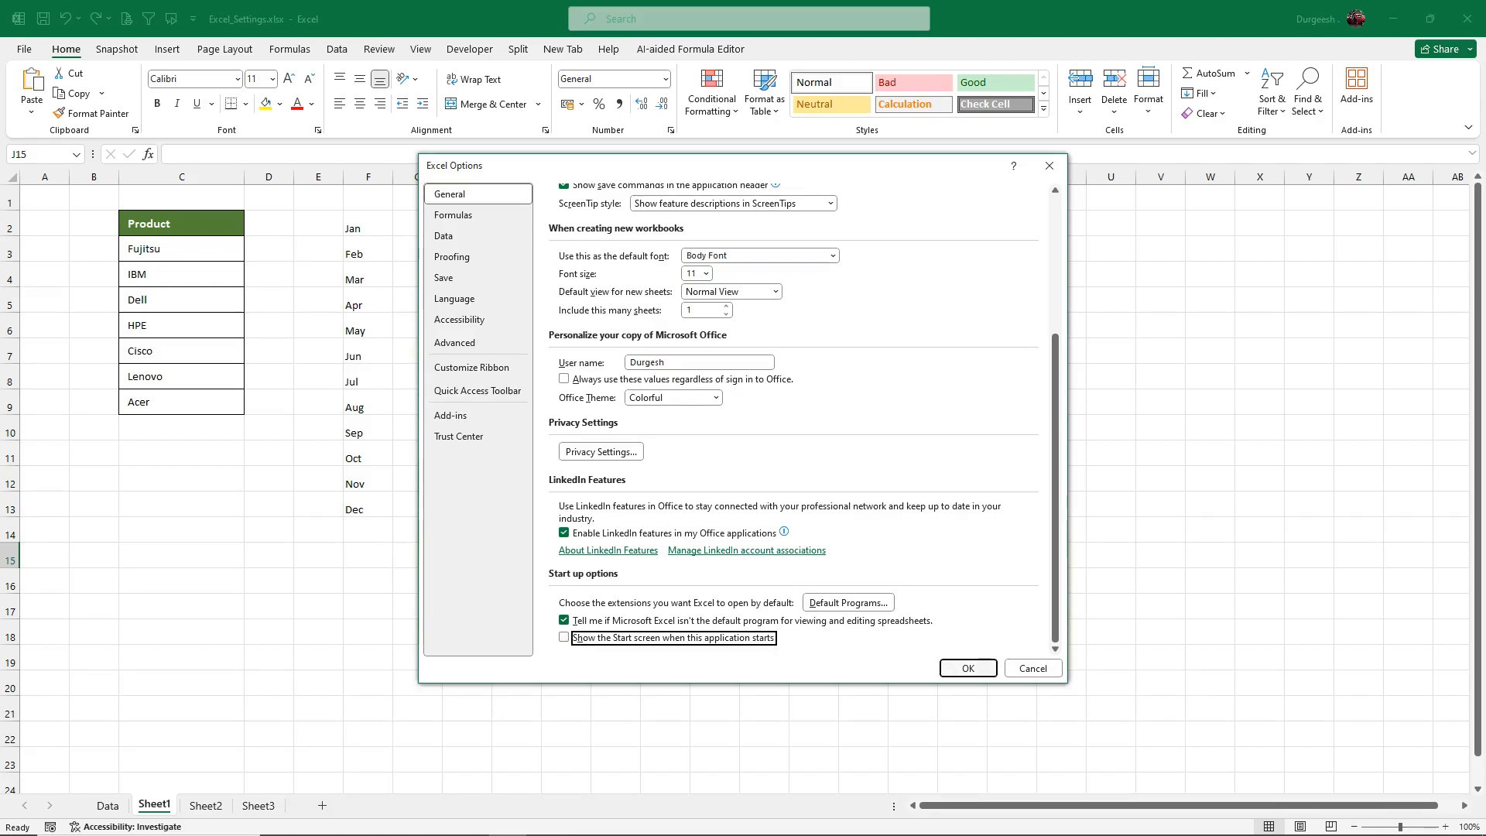
key(Return)
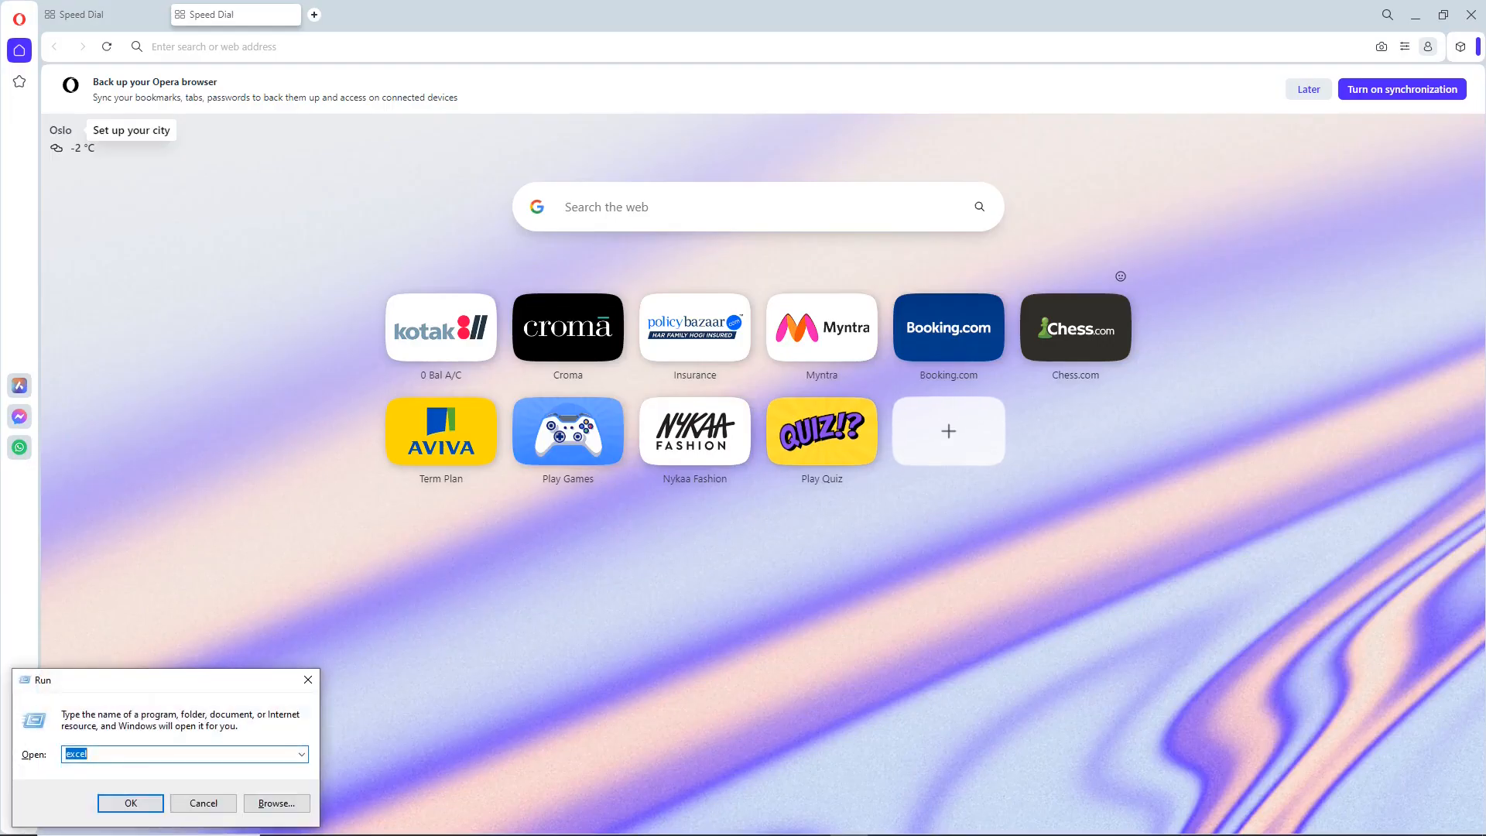
Step: Run the excel command again to test the startup setting, and reopen Excel_Settings.xlsx from the new blank workbook
click(131, 802)
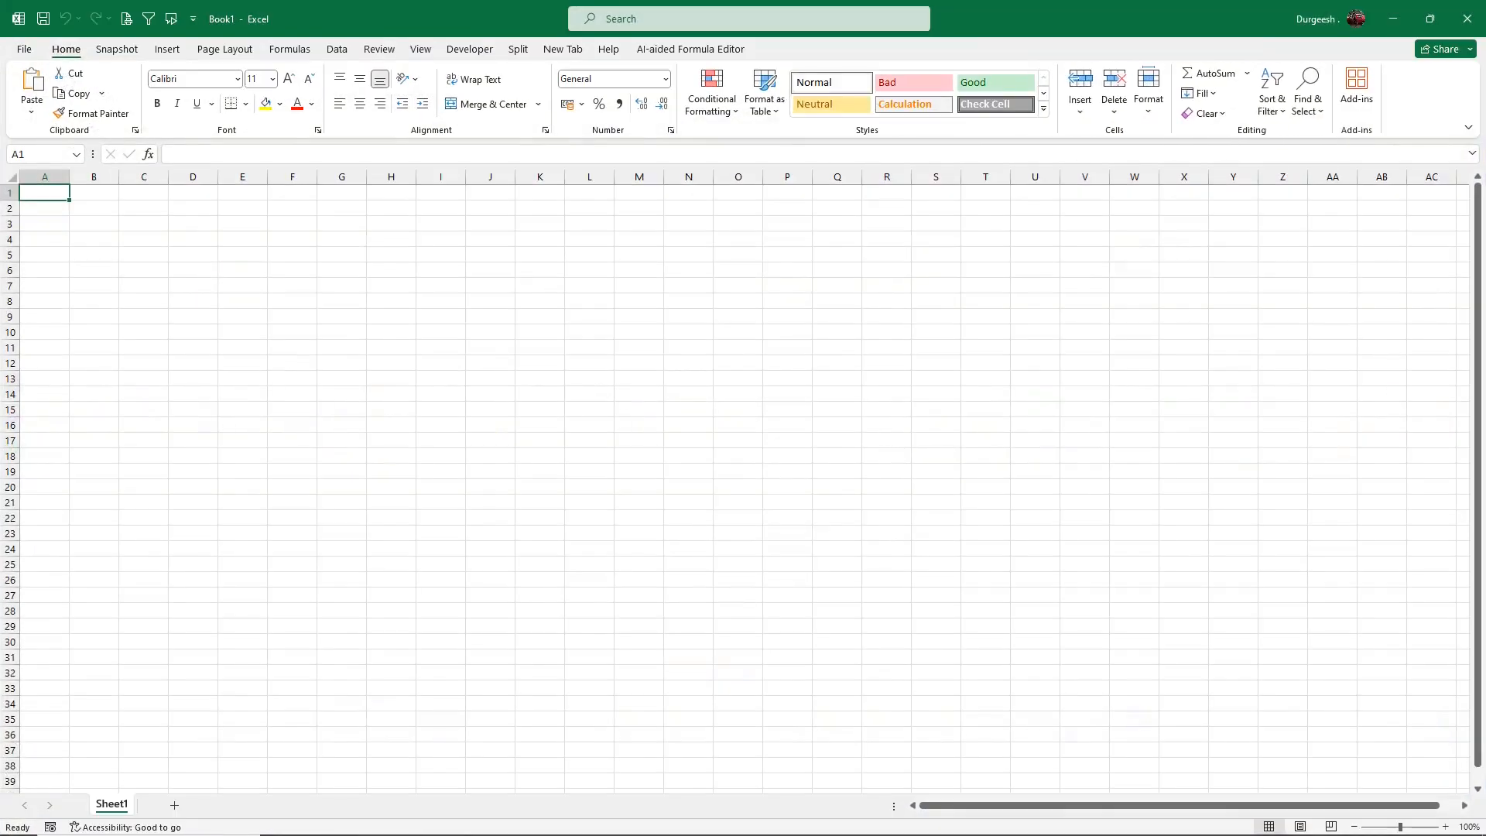
click(24, 50)
click(232, 371)
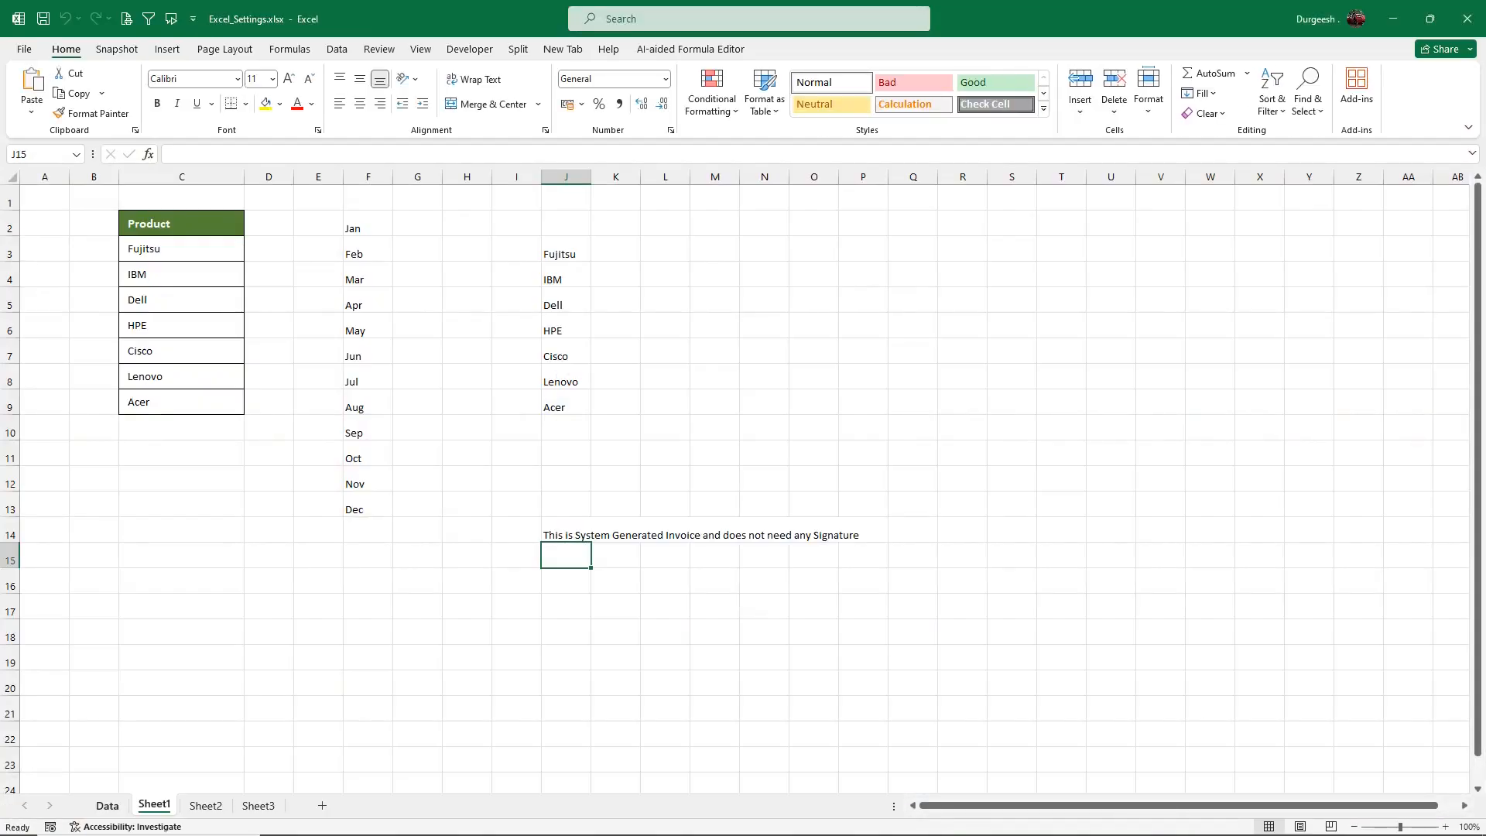
Step: On the Data sheet, clear the cell below the table in column E and the range J4:J9
key(ctrl+Page_Up)
click(439, 656)
key(Delete)
drag(938, 274, 938, 402)
key(Delete)
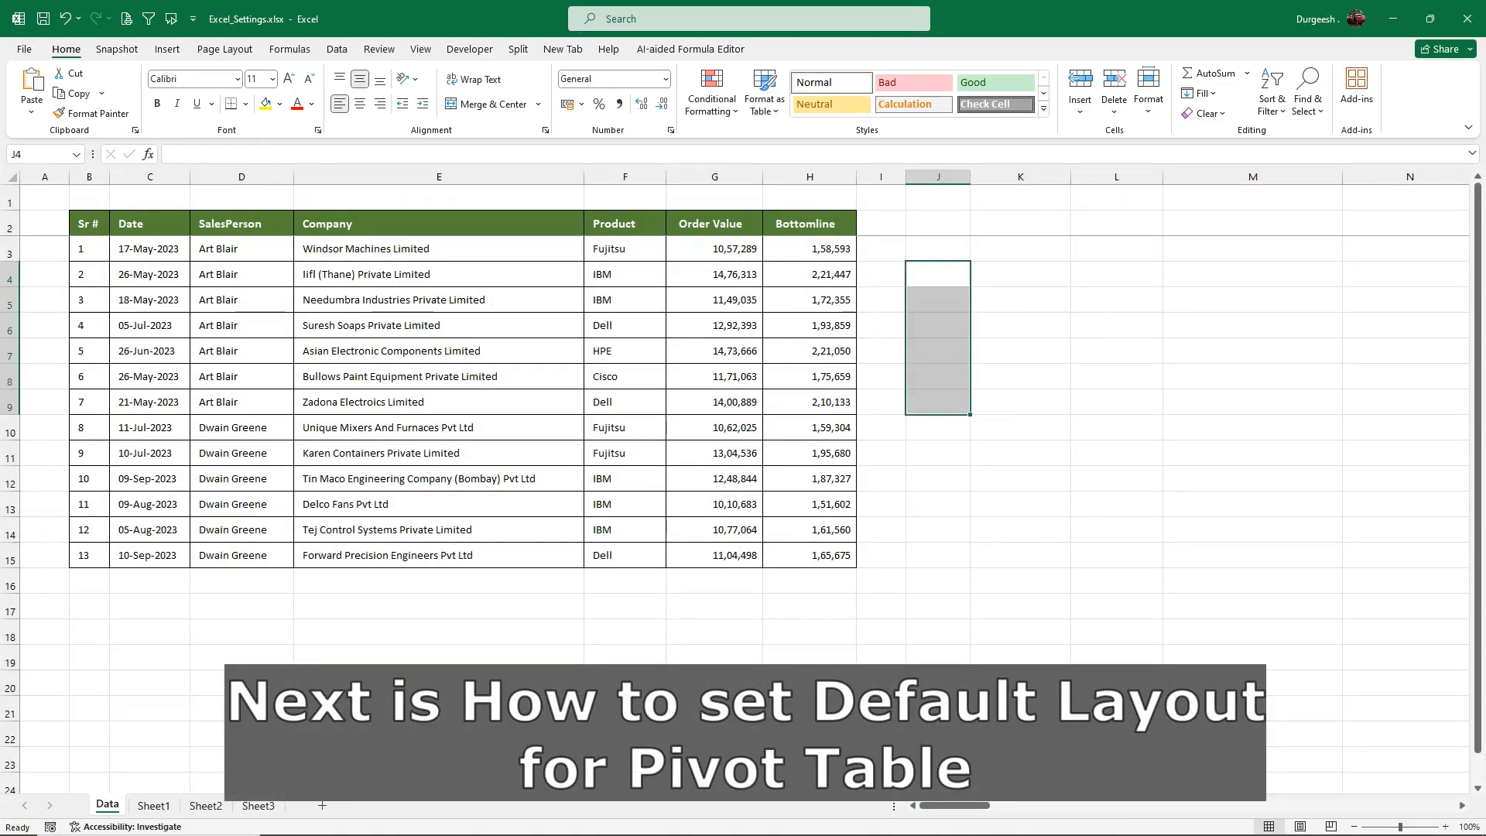
click(1020, 428)
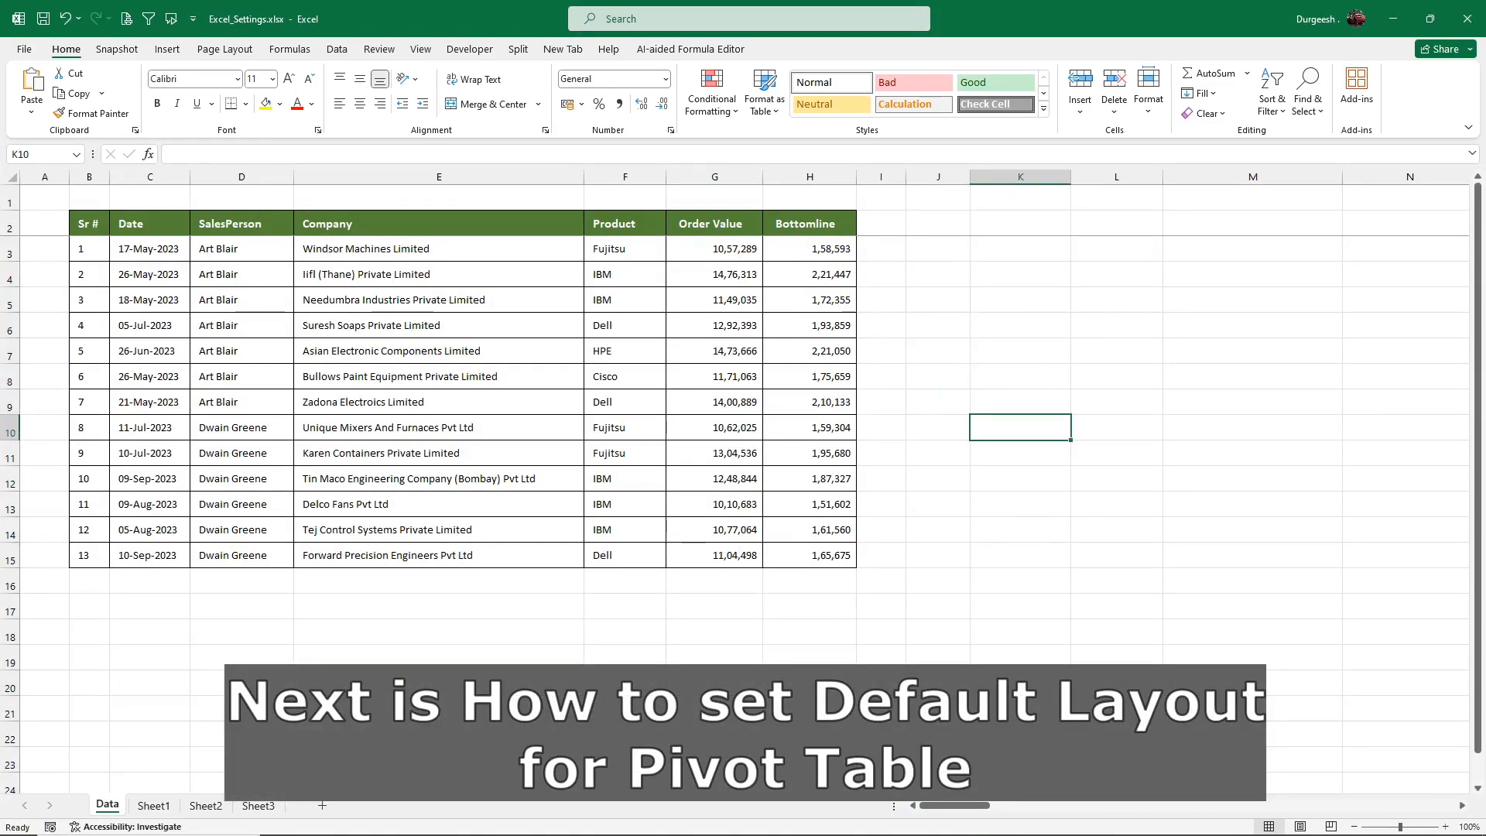
Step: Insert a PivotTable from the Data sheet's table on a new worksheet and insert two blank columns before it
click(241, 274)
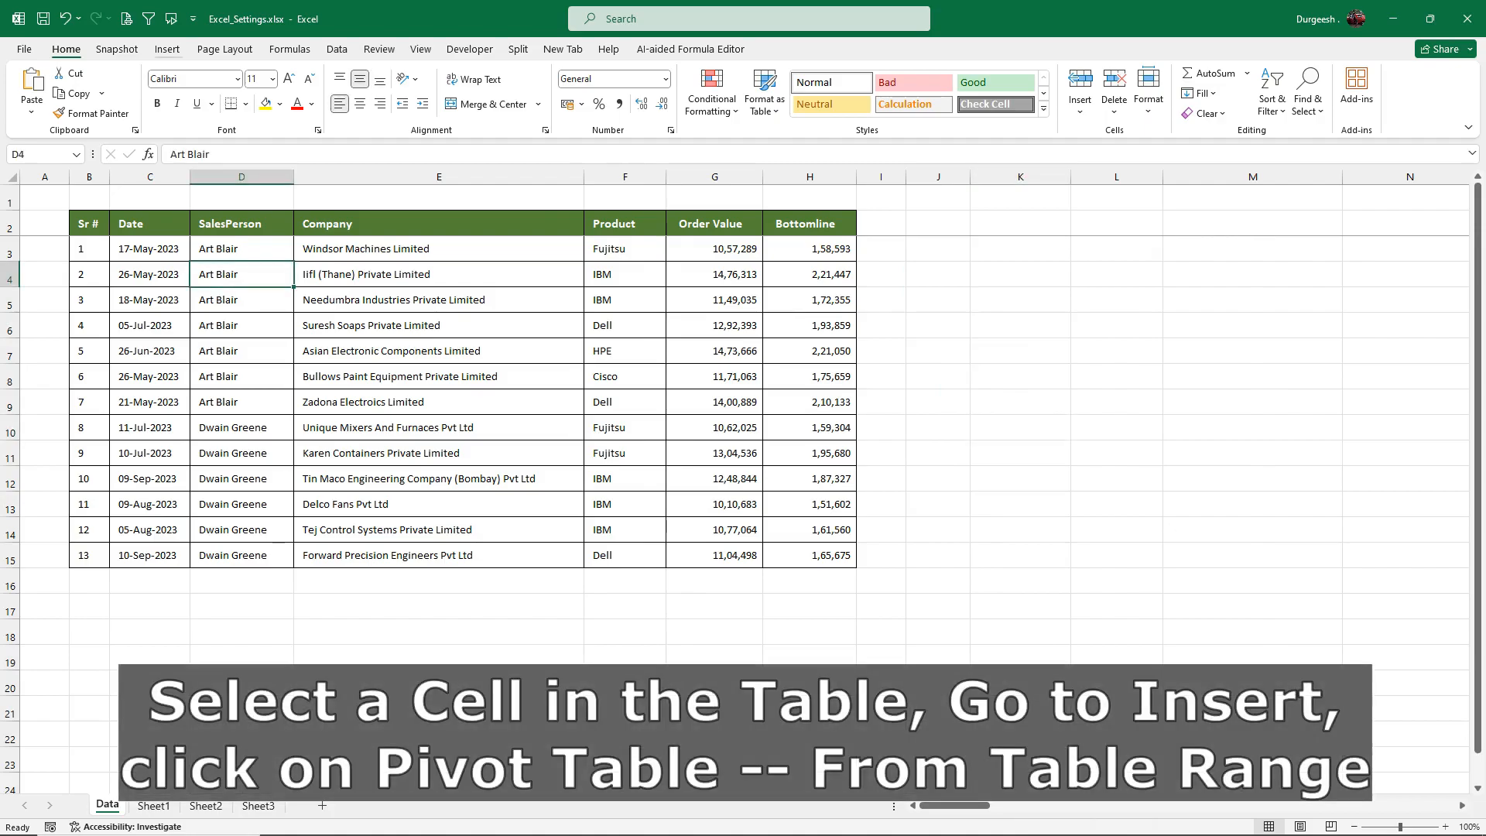
click(167, 49)
click(37, 91)
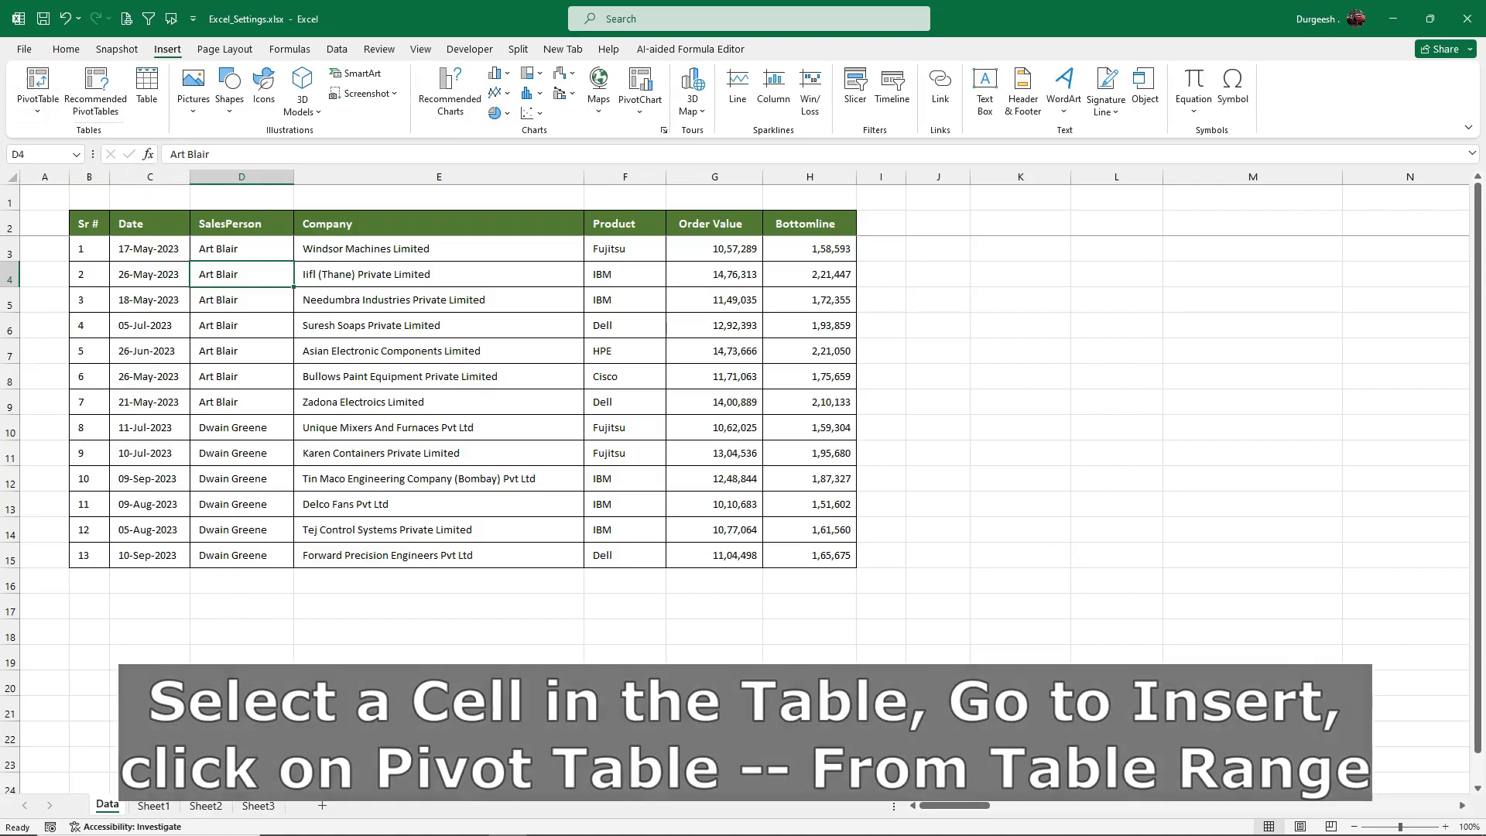
click(83, 134)
key(Tab)
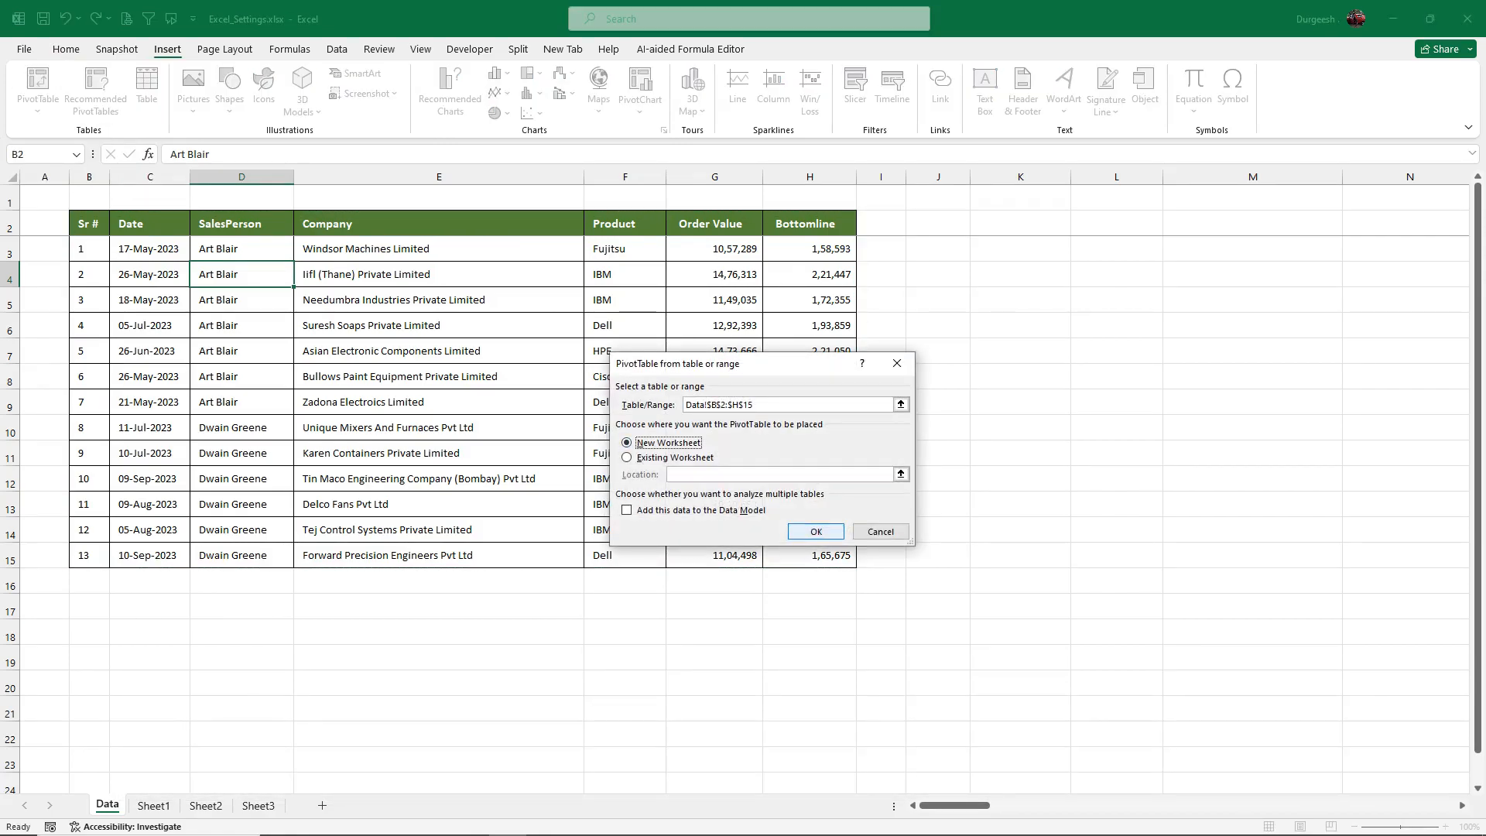
key(Return)
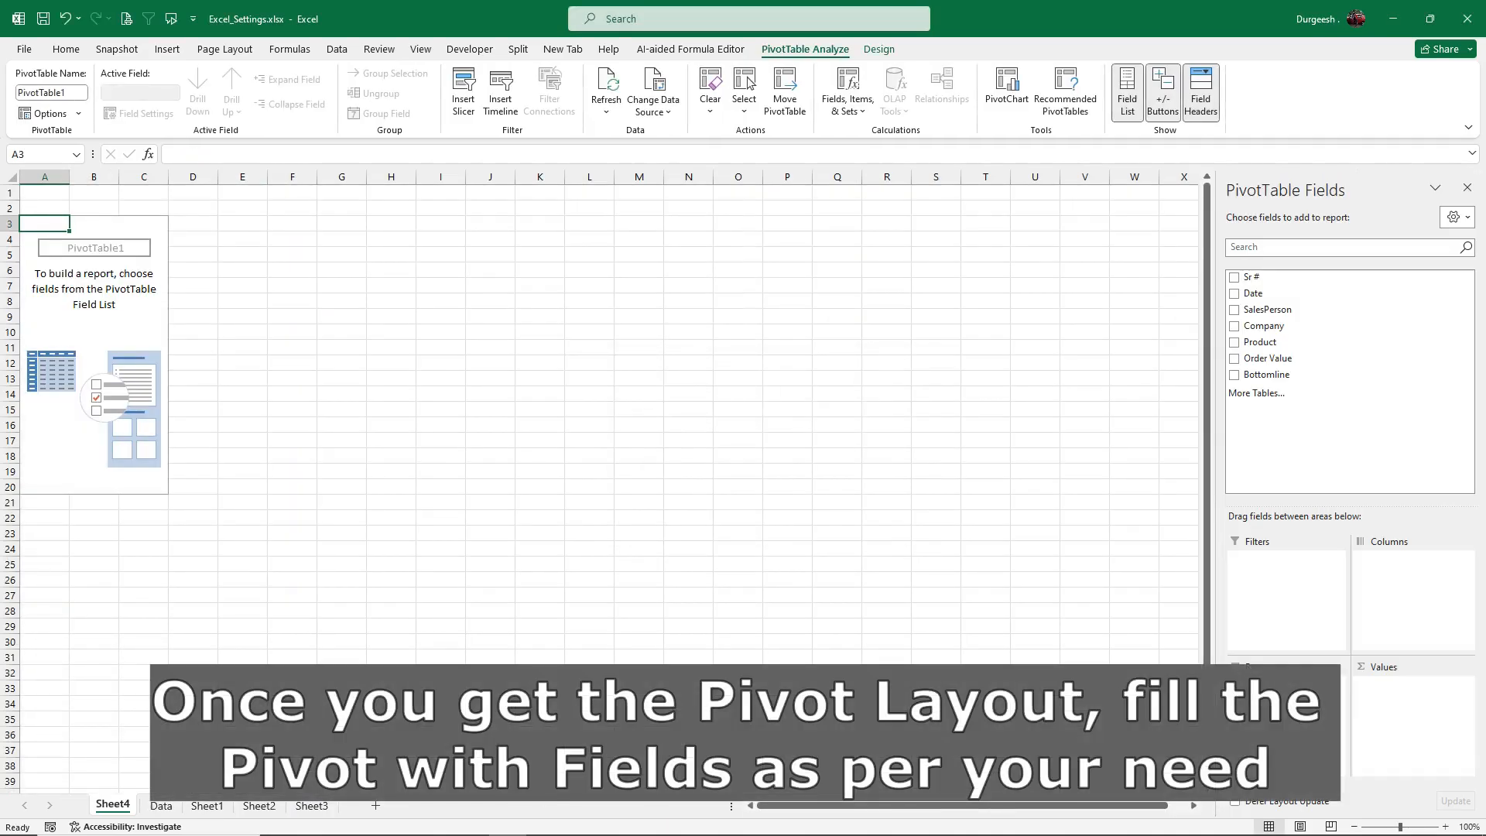
click(45, 177)
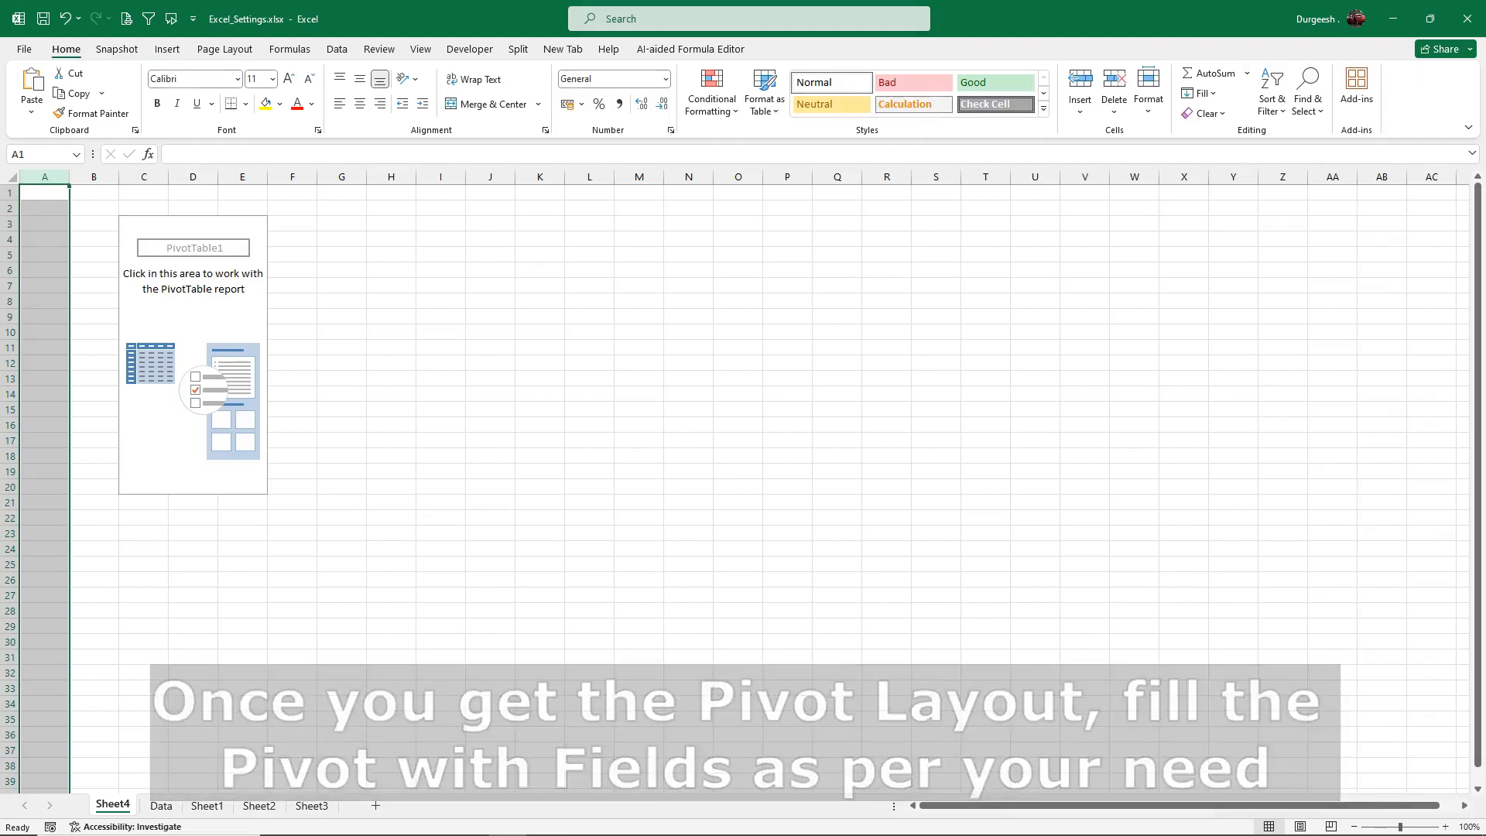
Step: Fill the PivotTable with Product and Company as rows, the sum of Order Value as values, and SalesPerson as filter
click(144, 224)
click(1234, 341)
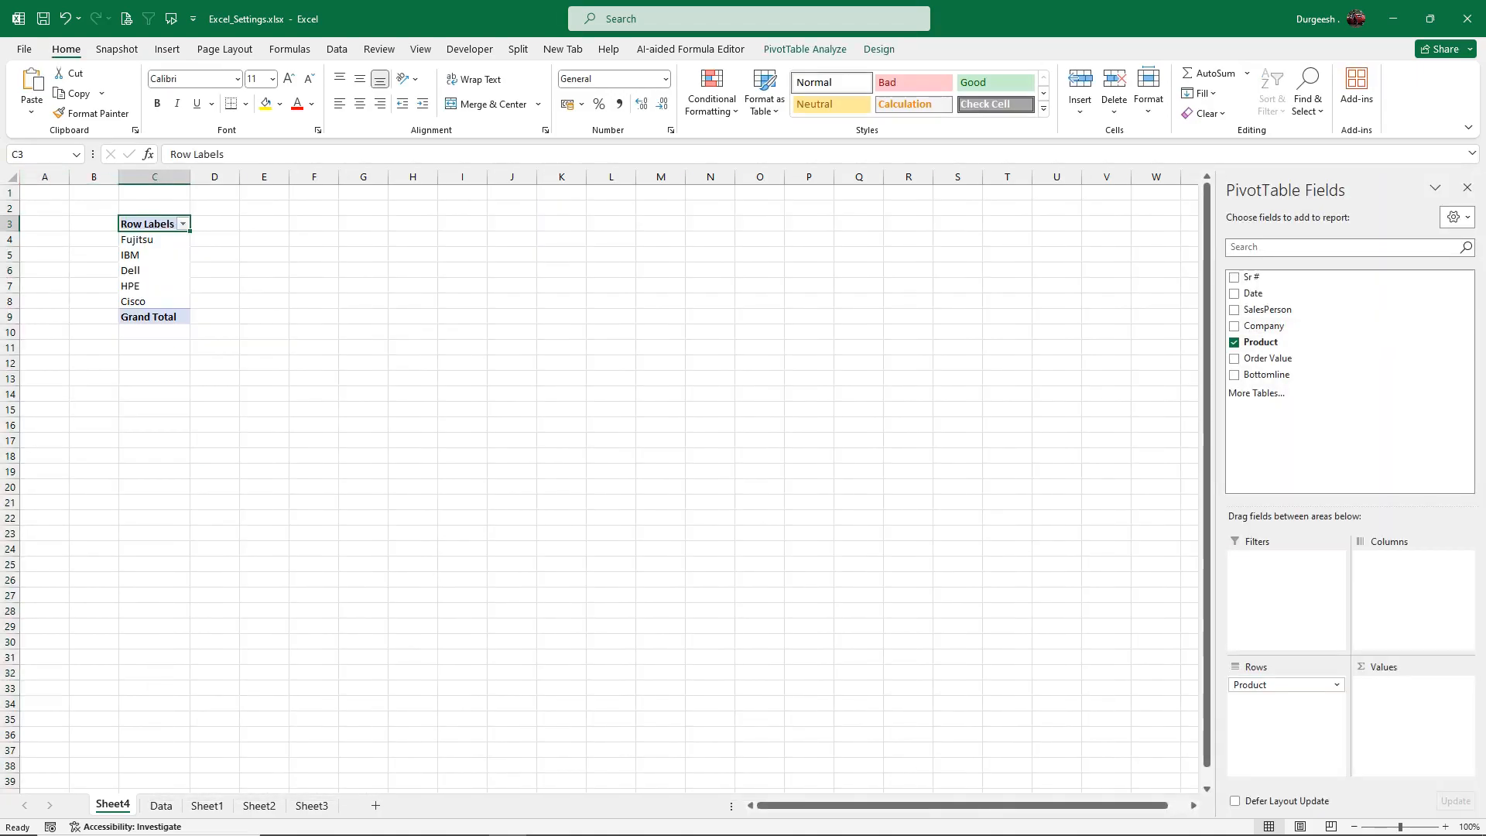
drag(1269, 359, 1402, 706)
drag(1267, 310, 1284, 558)
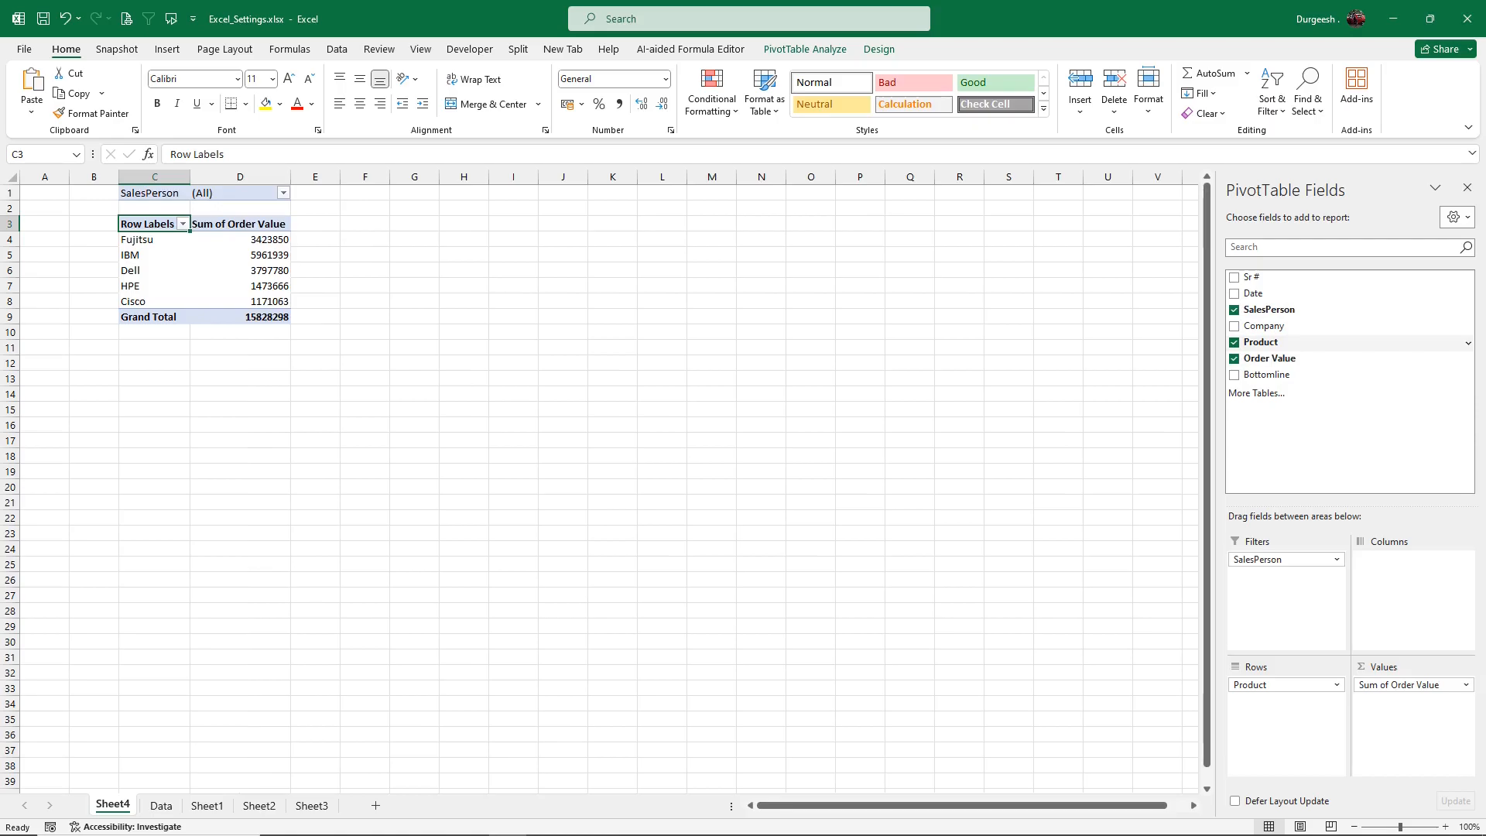
drag(1265, 326, 1284, 701)
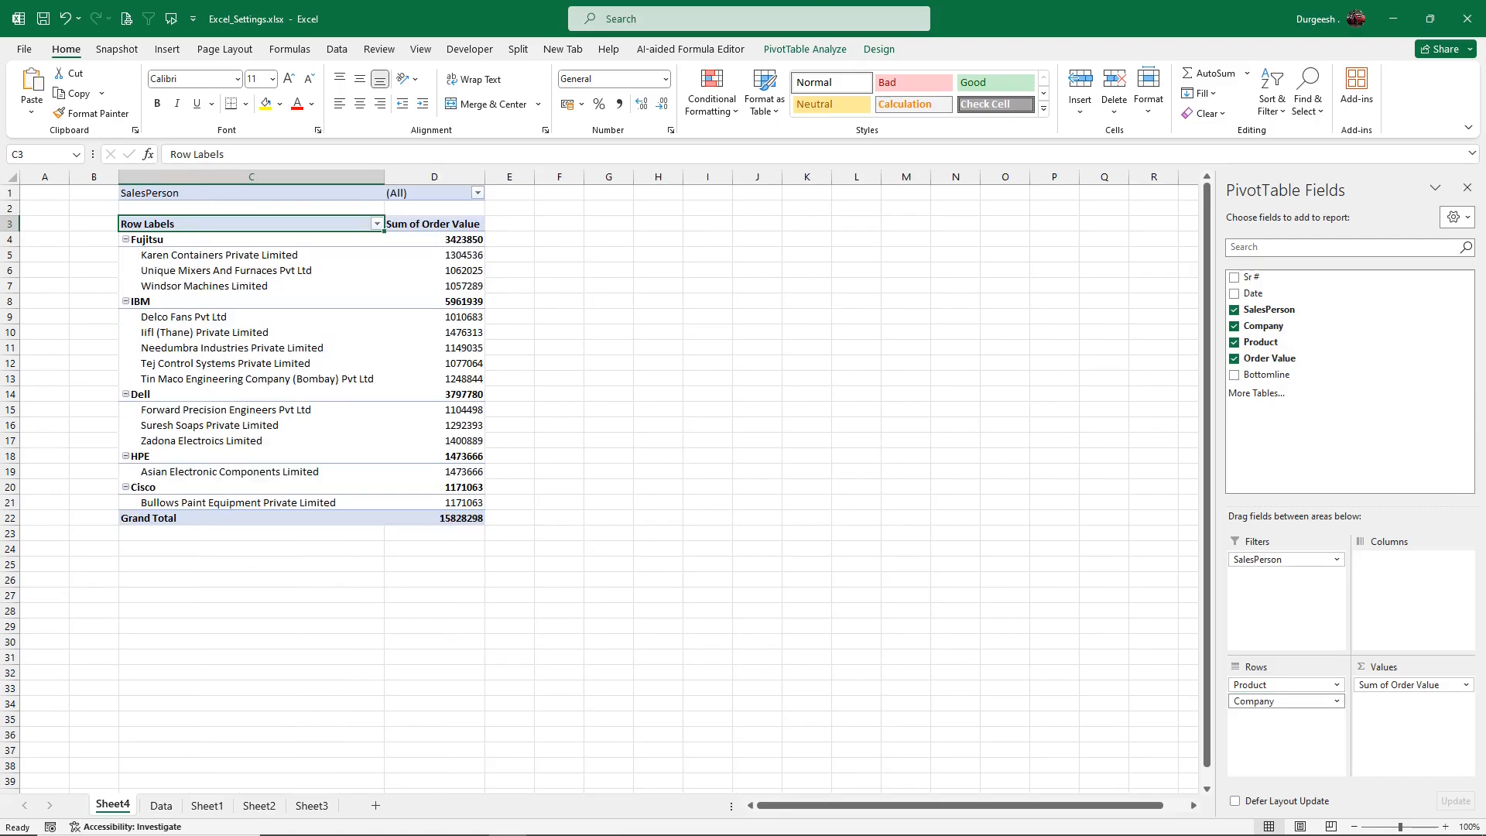
Step: Show the PivotTable in tabular form and apply a blue PivotTable style with a dark header and shaded subtotal rows
key(Down)
key(Down)
key(Down)
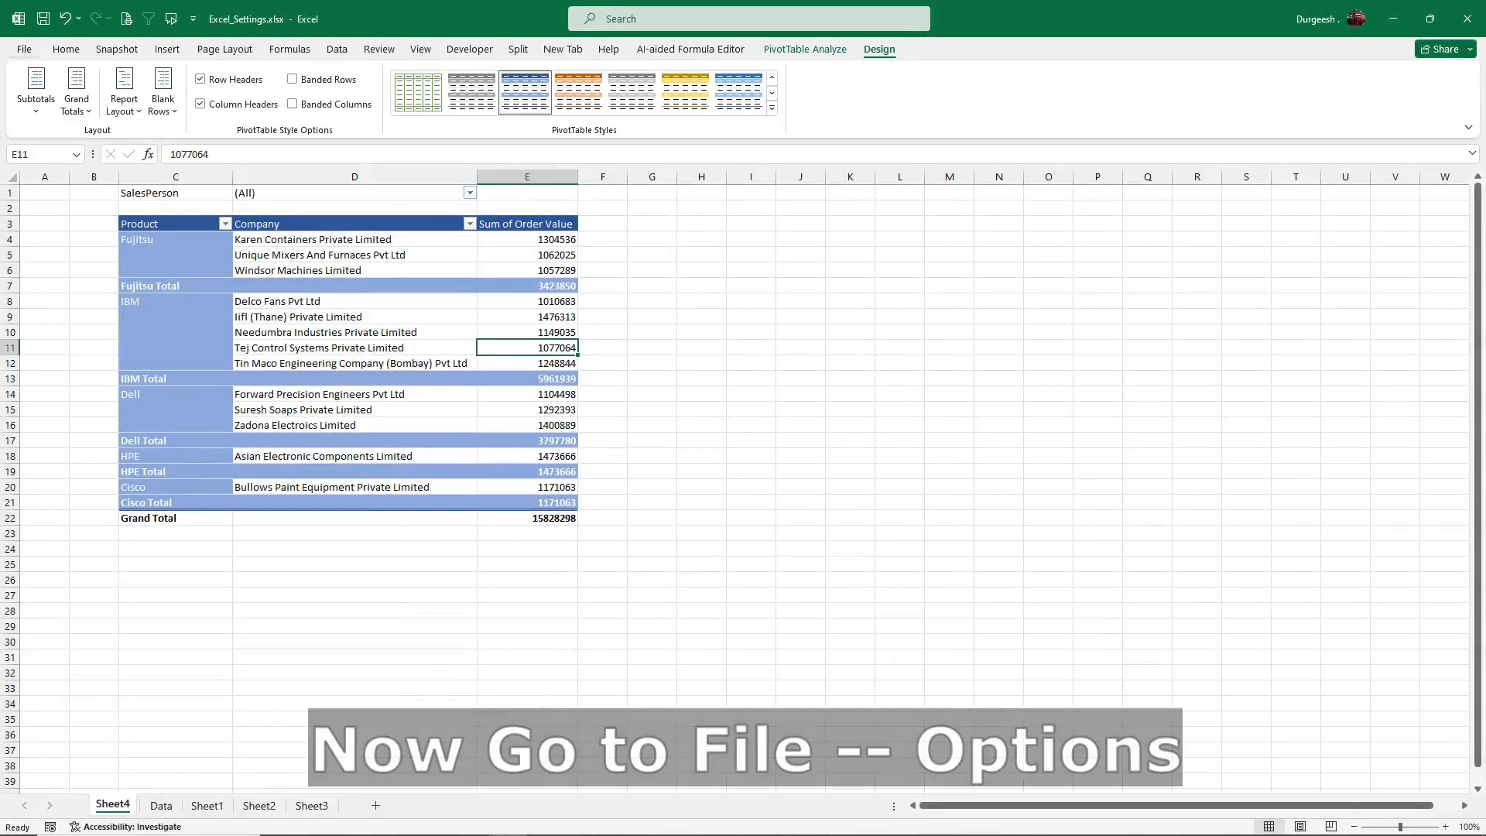
Step: In the default PivotTable layout options, choose subtotals at top of group, grand totals on for rows and columns, and compact form
click(24, 49)
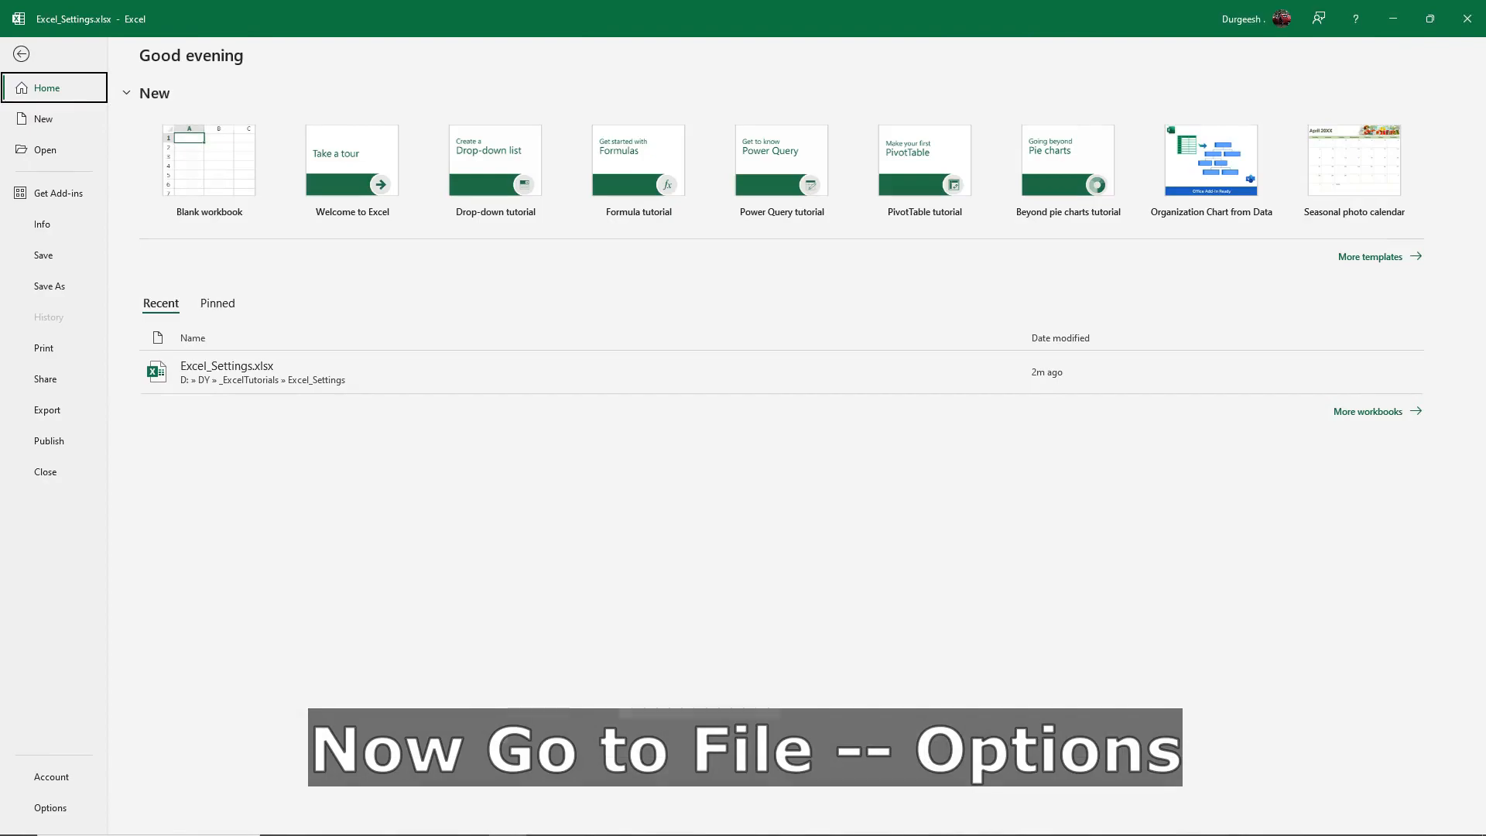
click(50, 807)
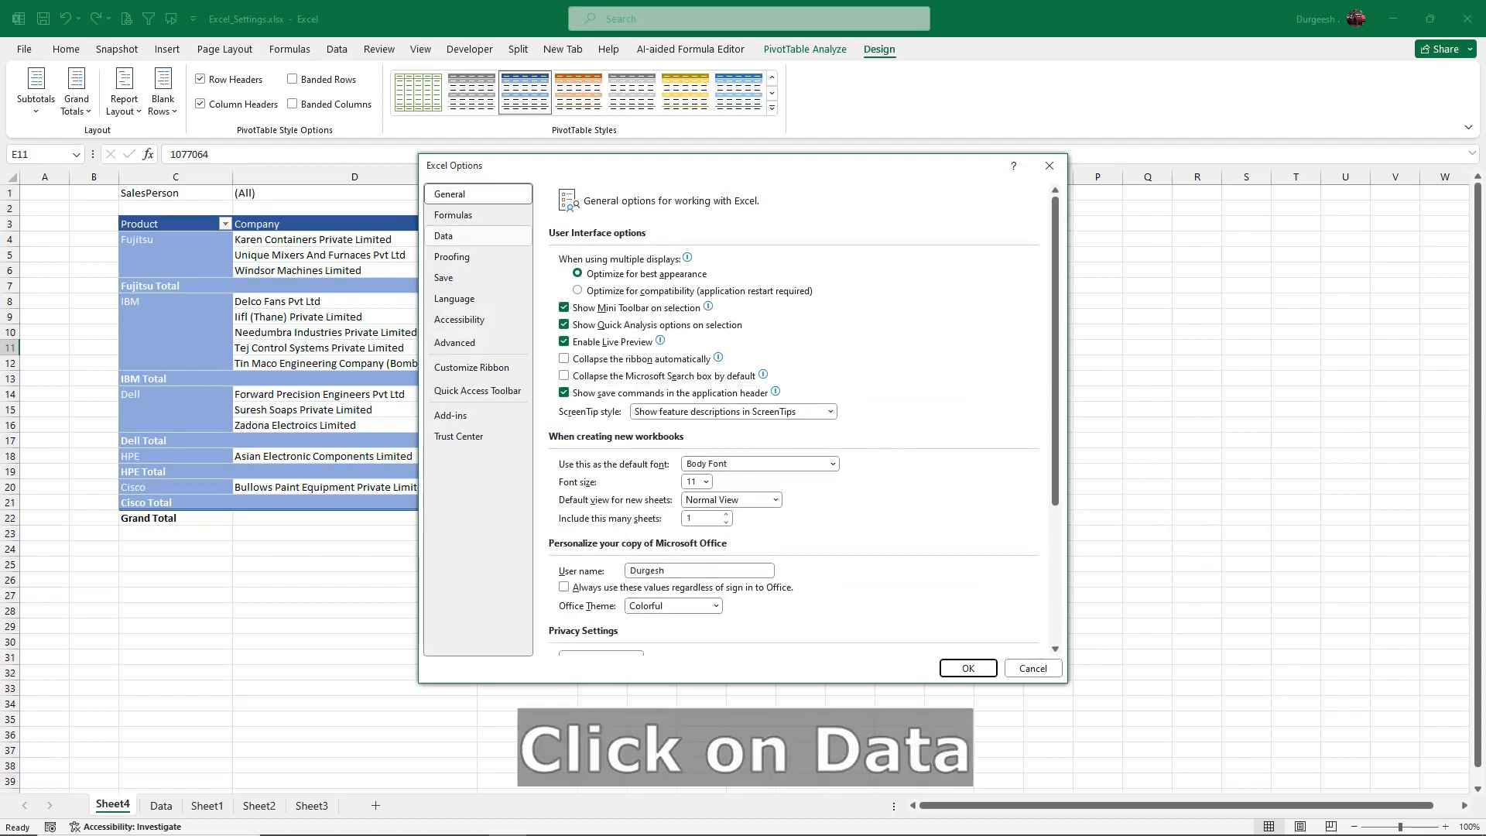
click(477, 235)
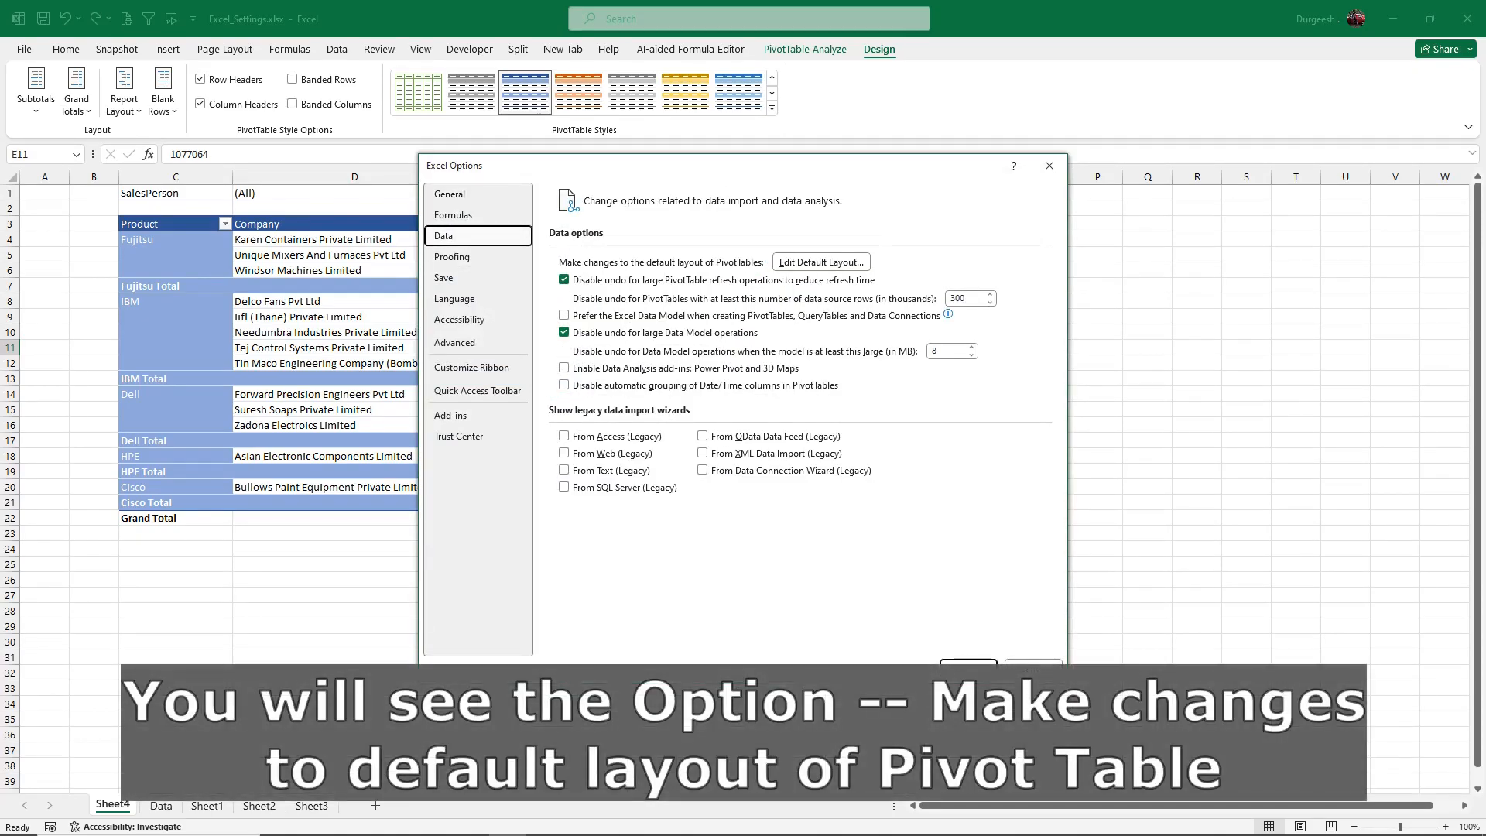
click(821, 263)
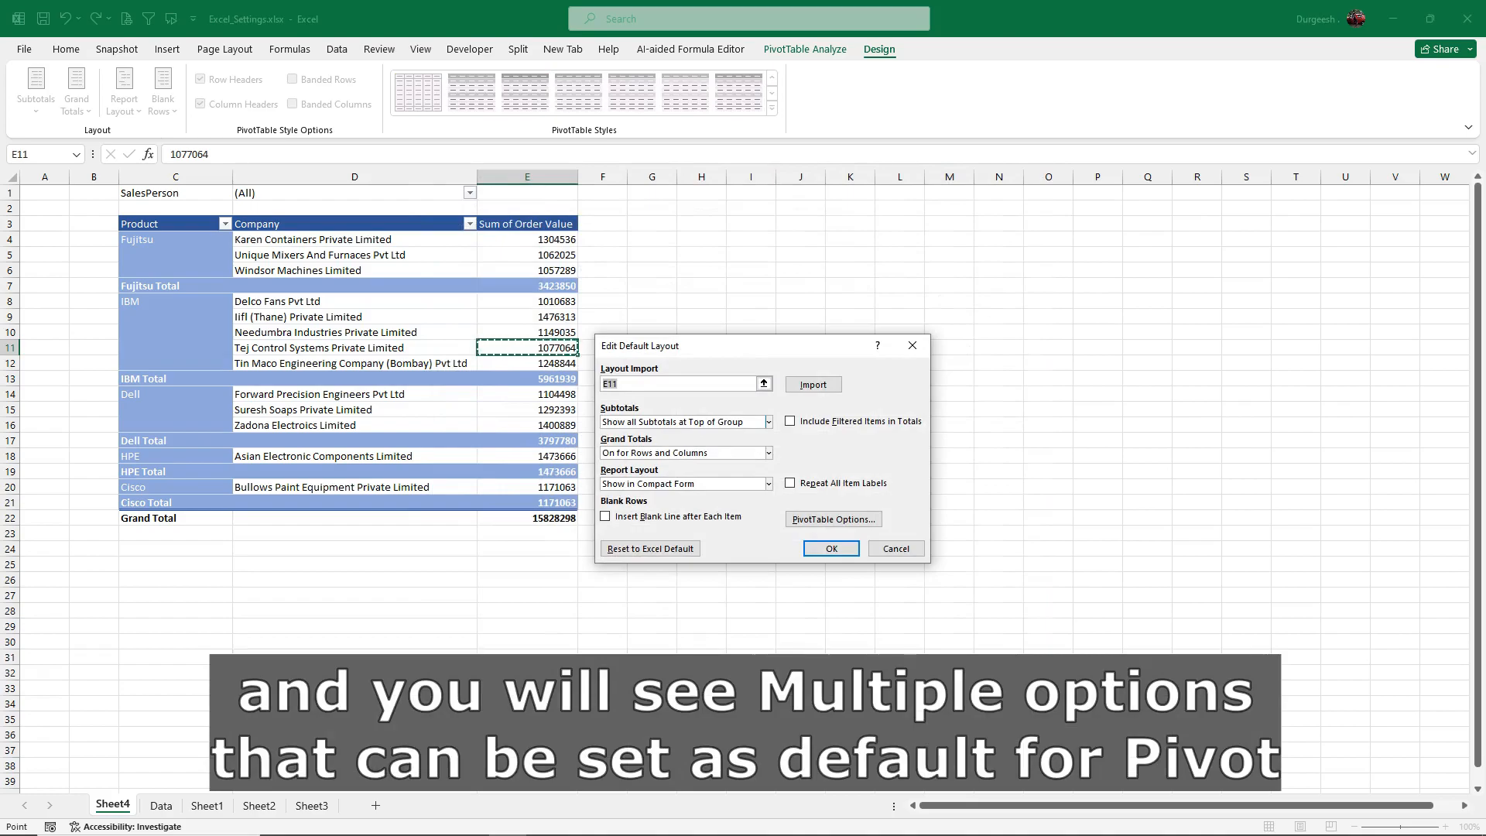
click(768, 422)
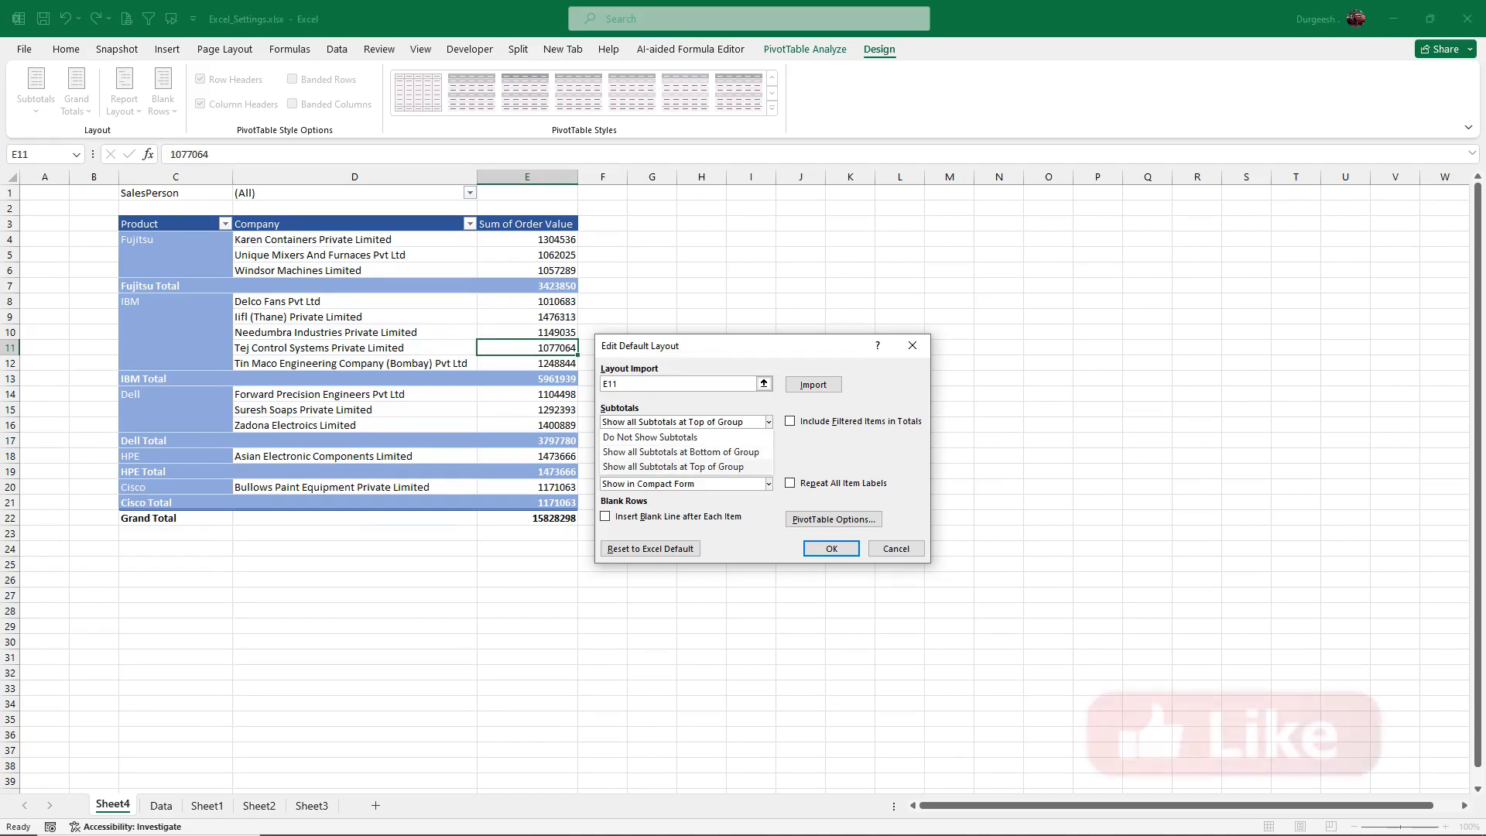
click(720, 466)
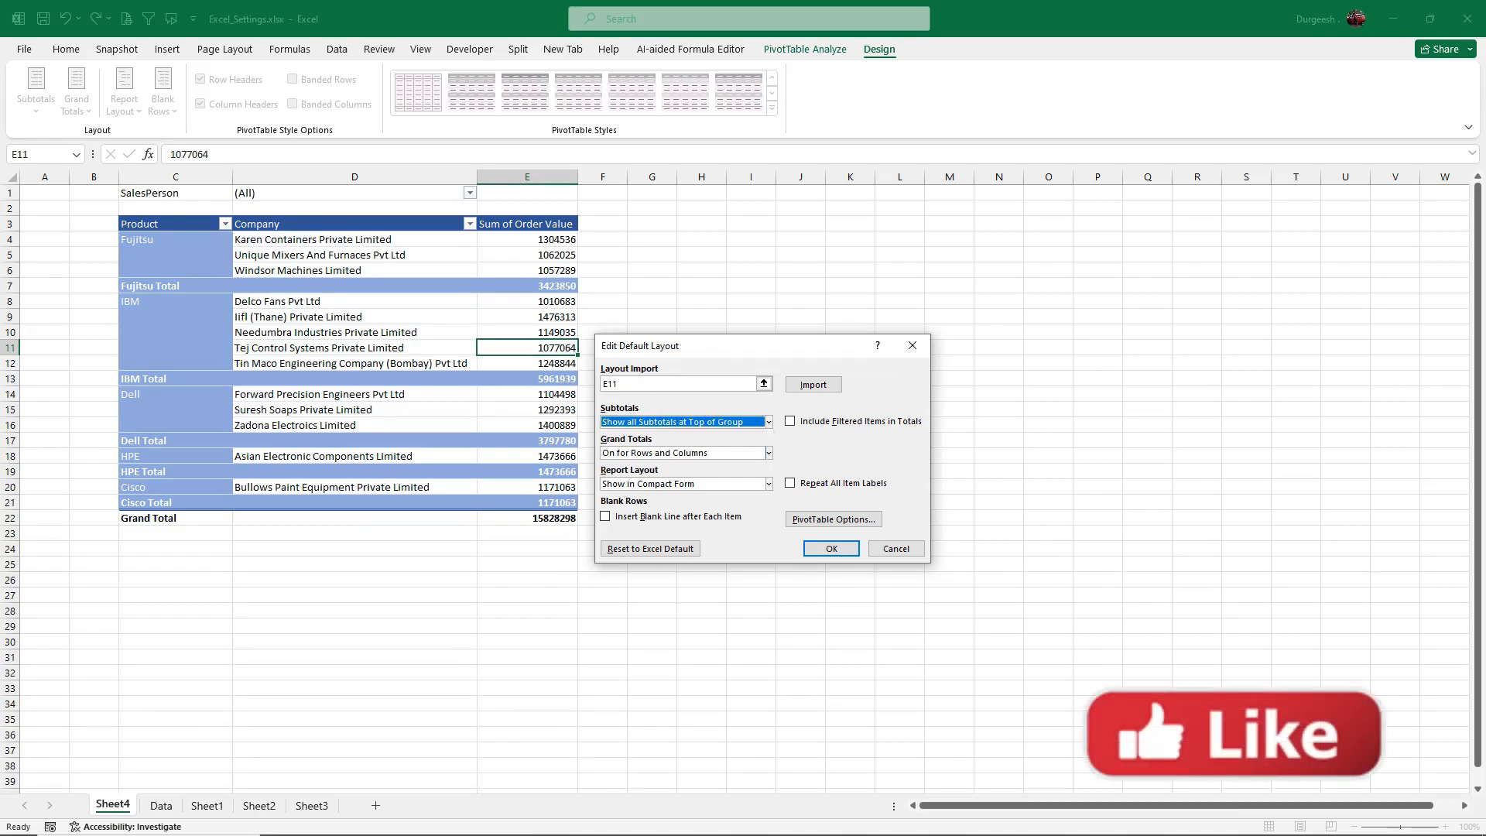
click(768, 453)
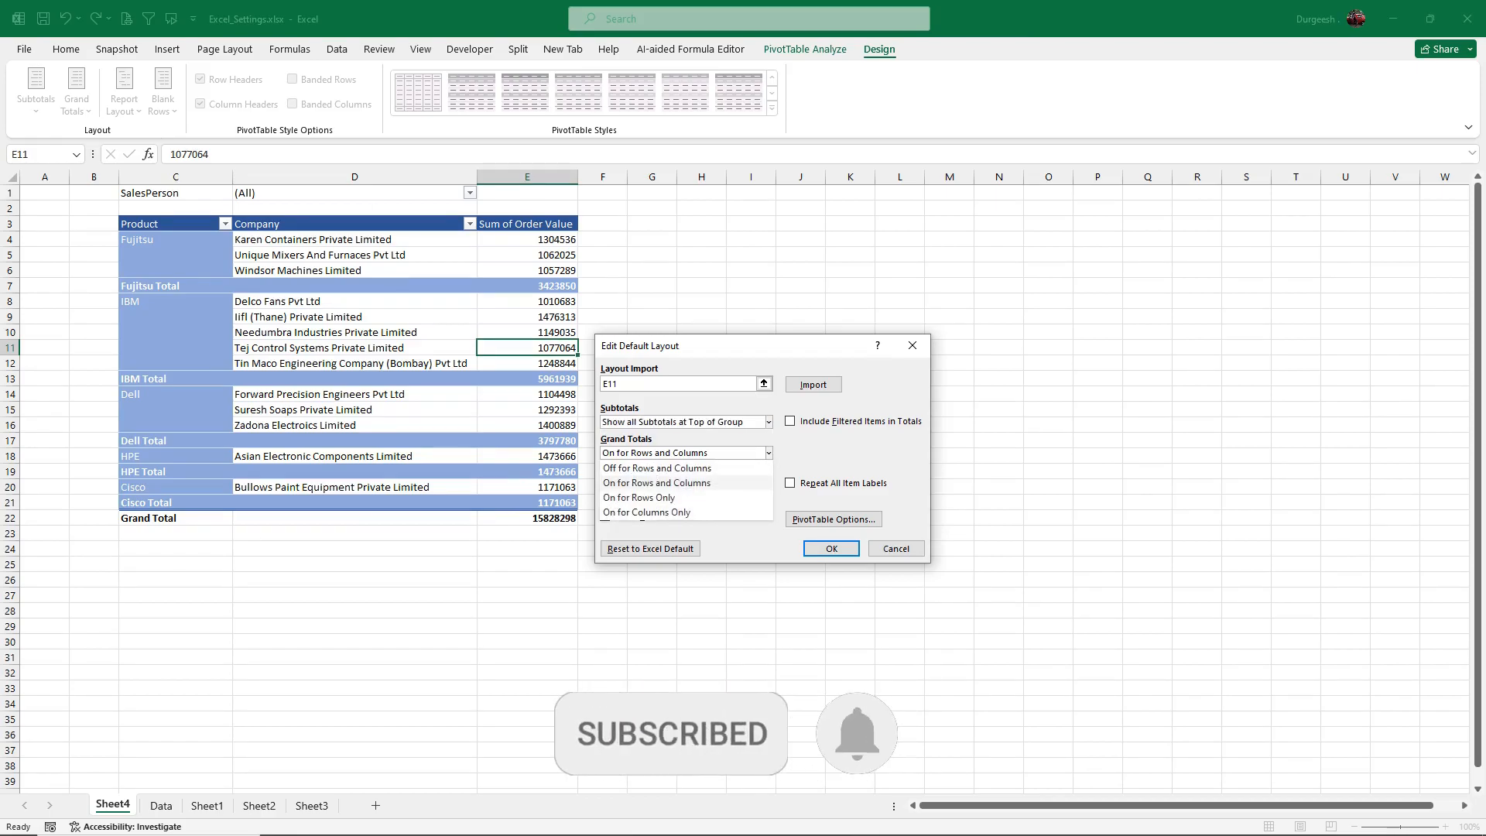
click(687, 483)
click(769, 483)
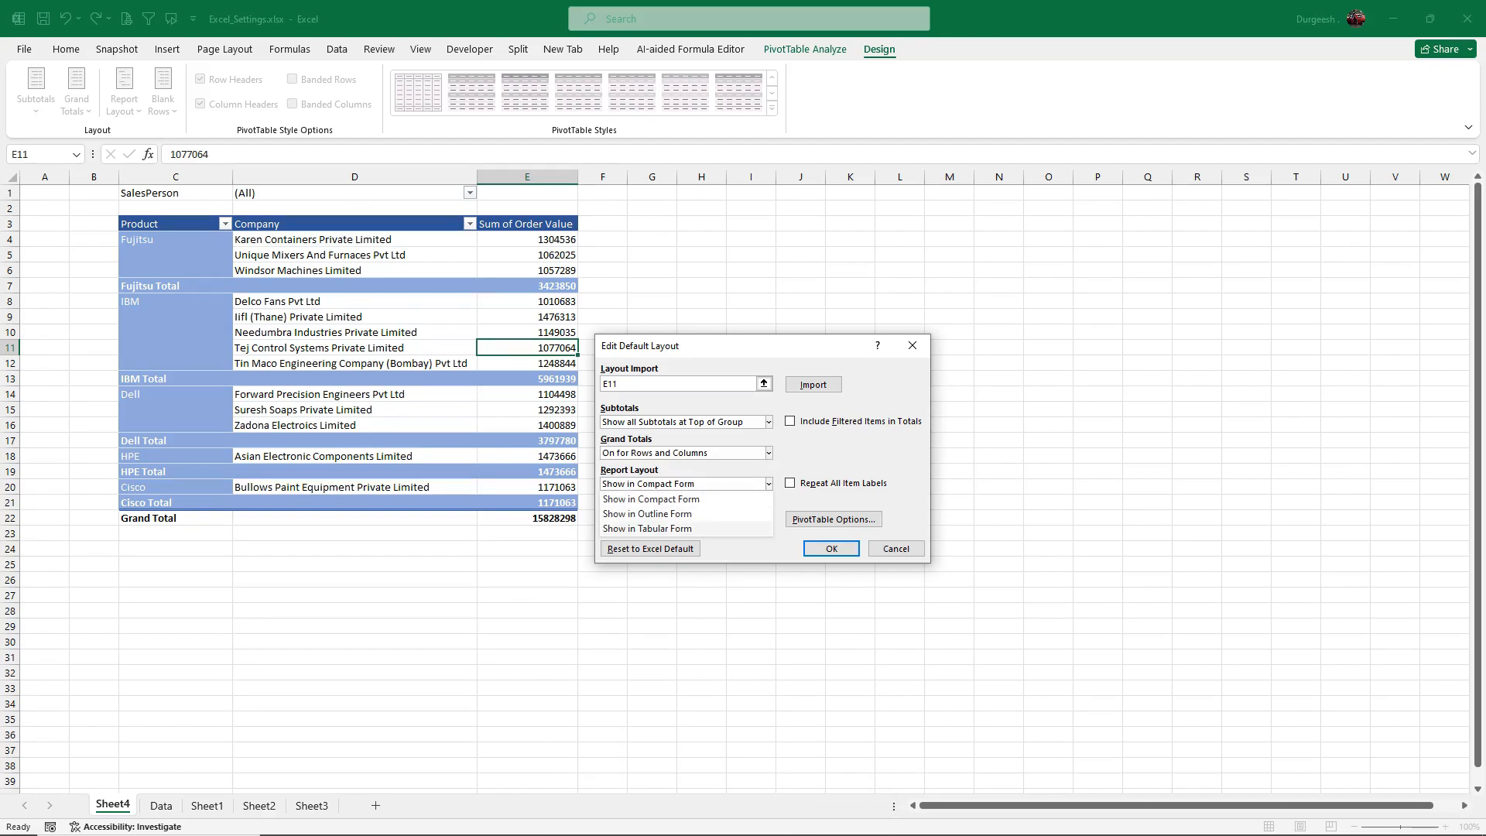
click(649, 499)
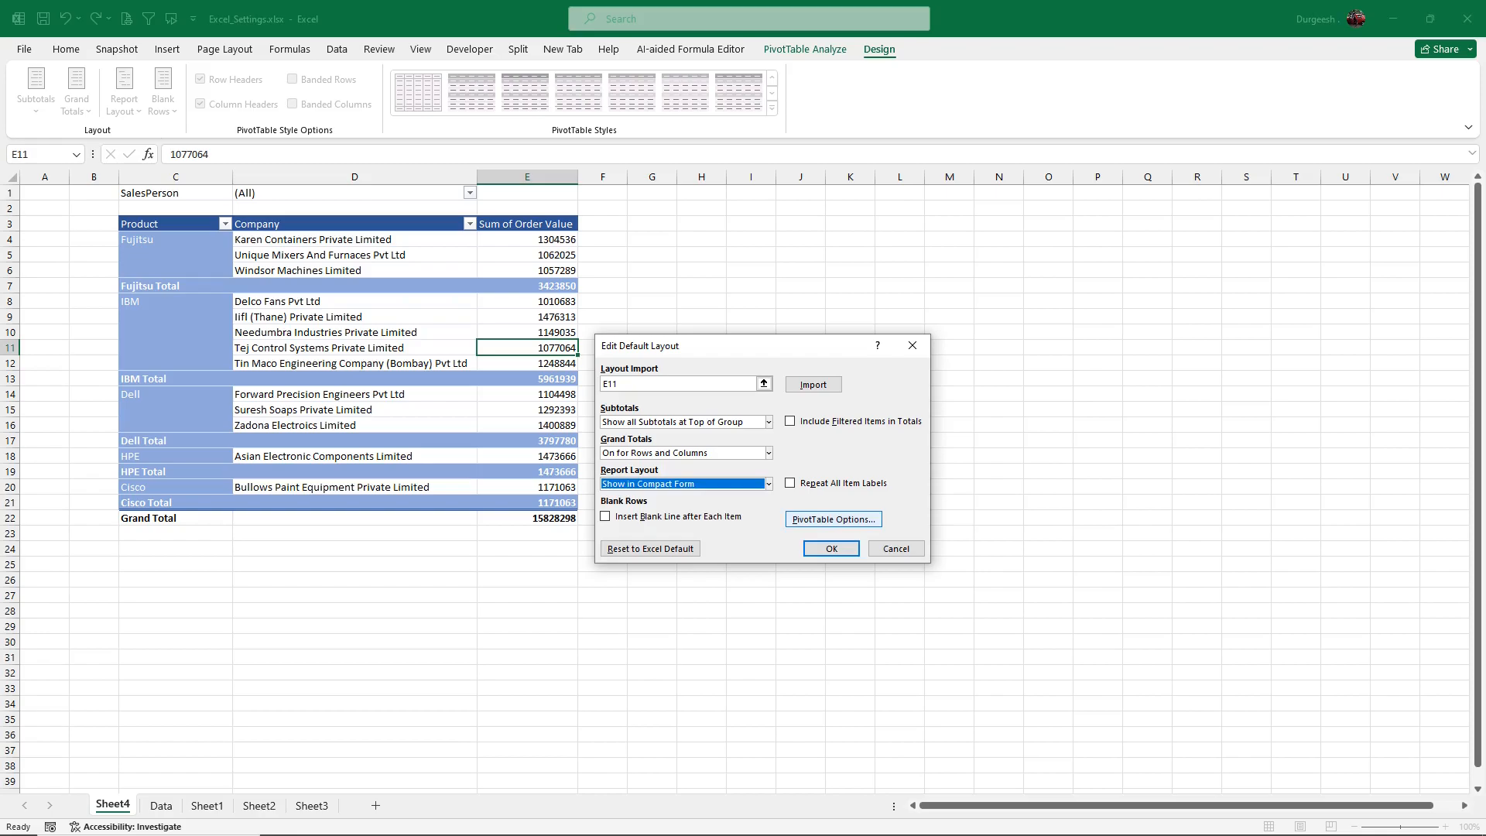
Step: Turn off "Autofit column widths on update" in the default PivotTable options, and accept the default layout and Excel options
click(834, 519)
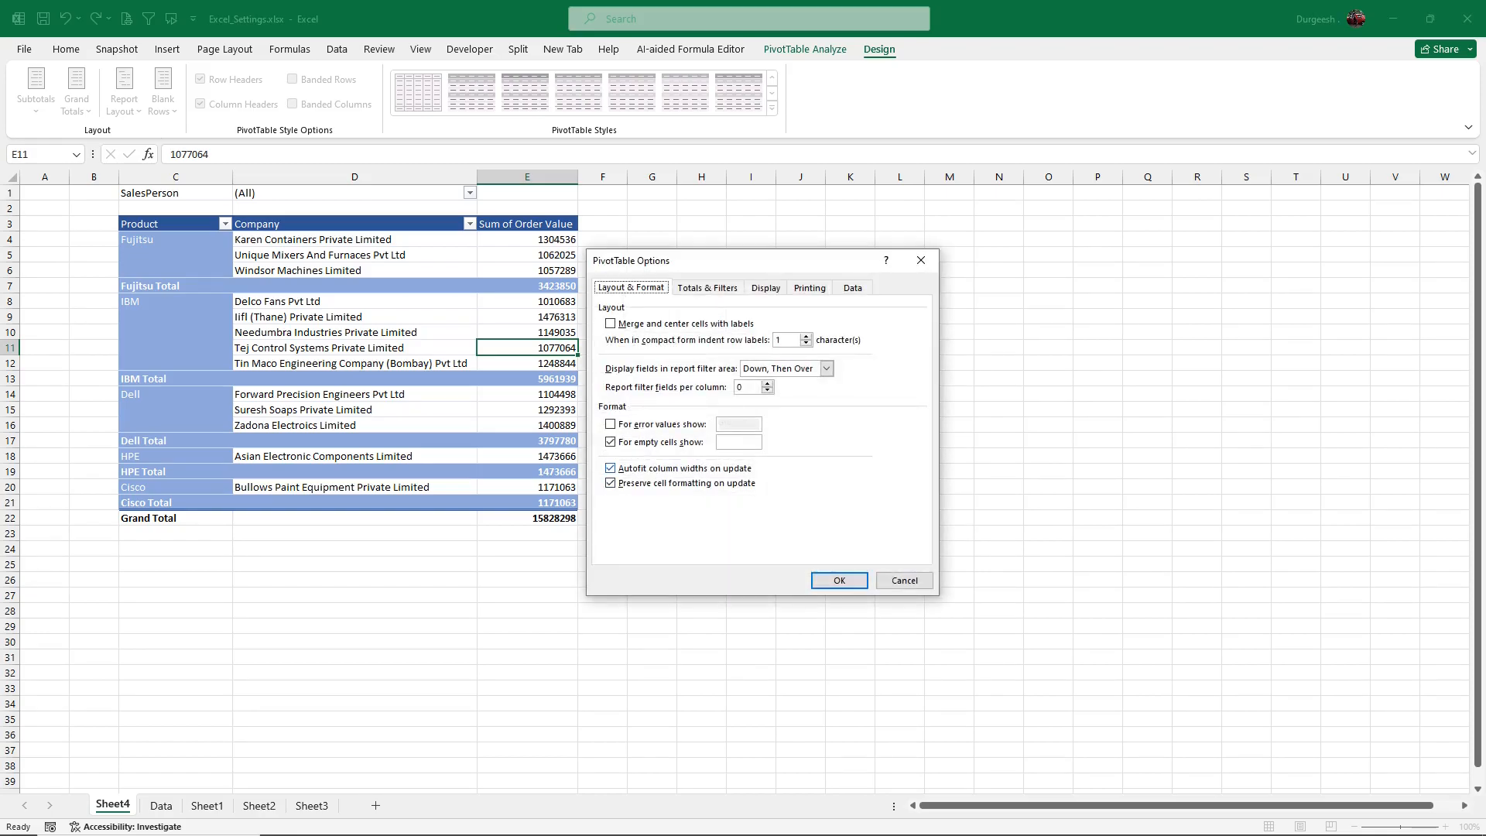
key(alt+a)
key(Return)
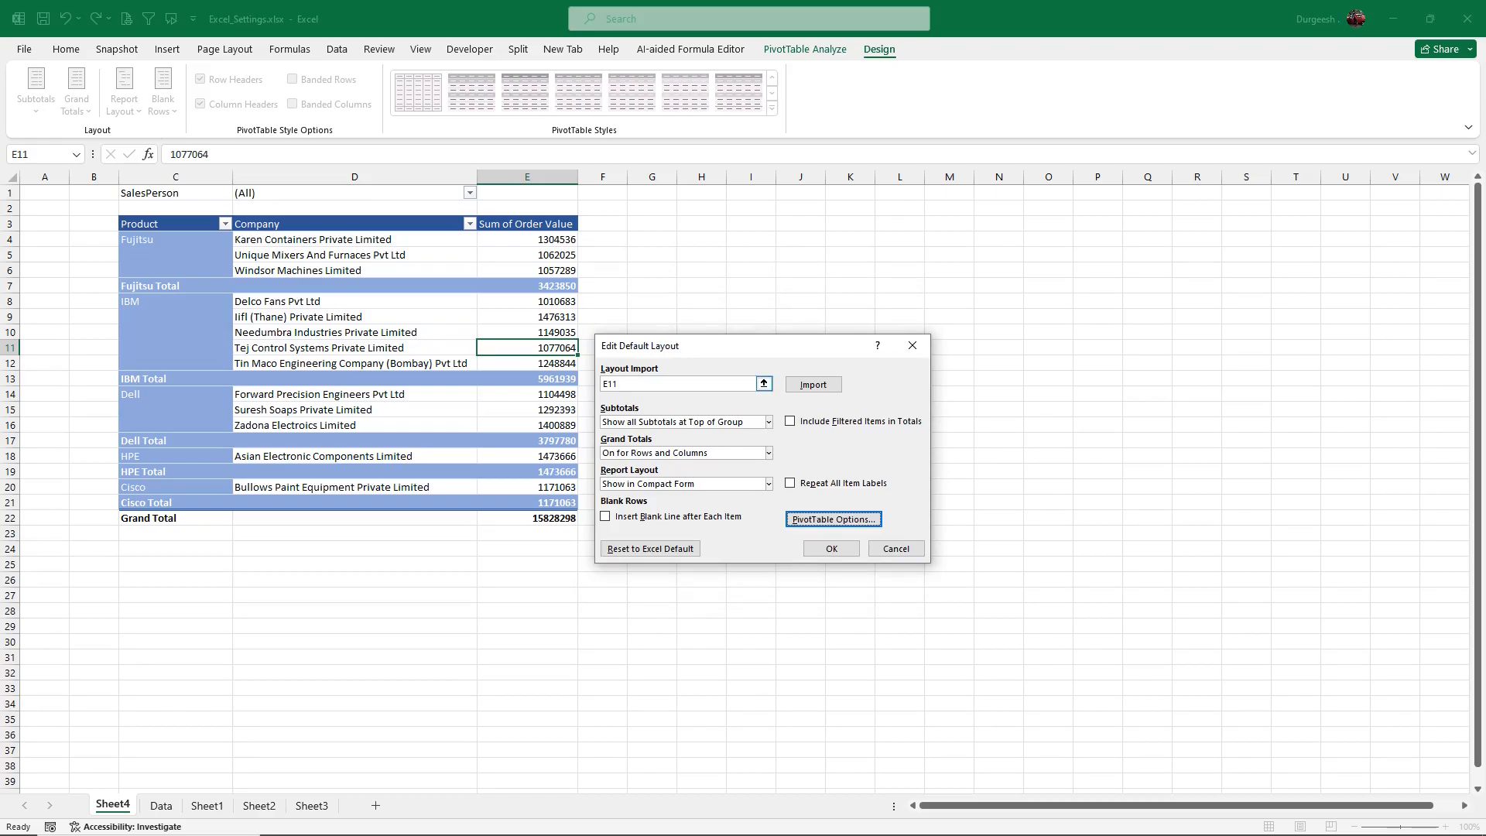
key(Return)
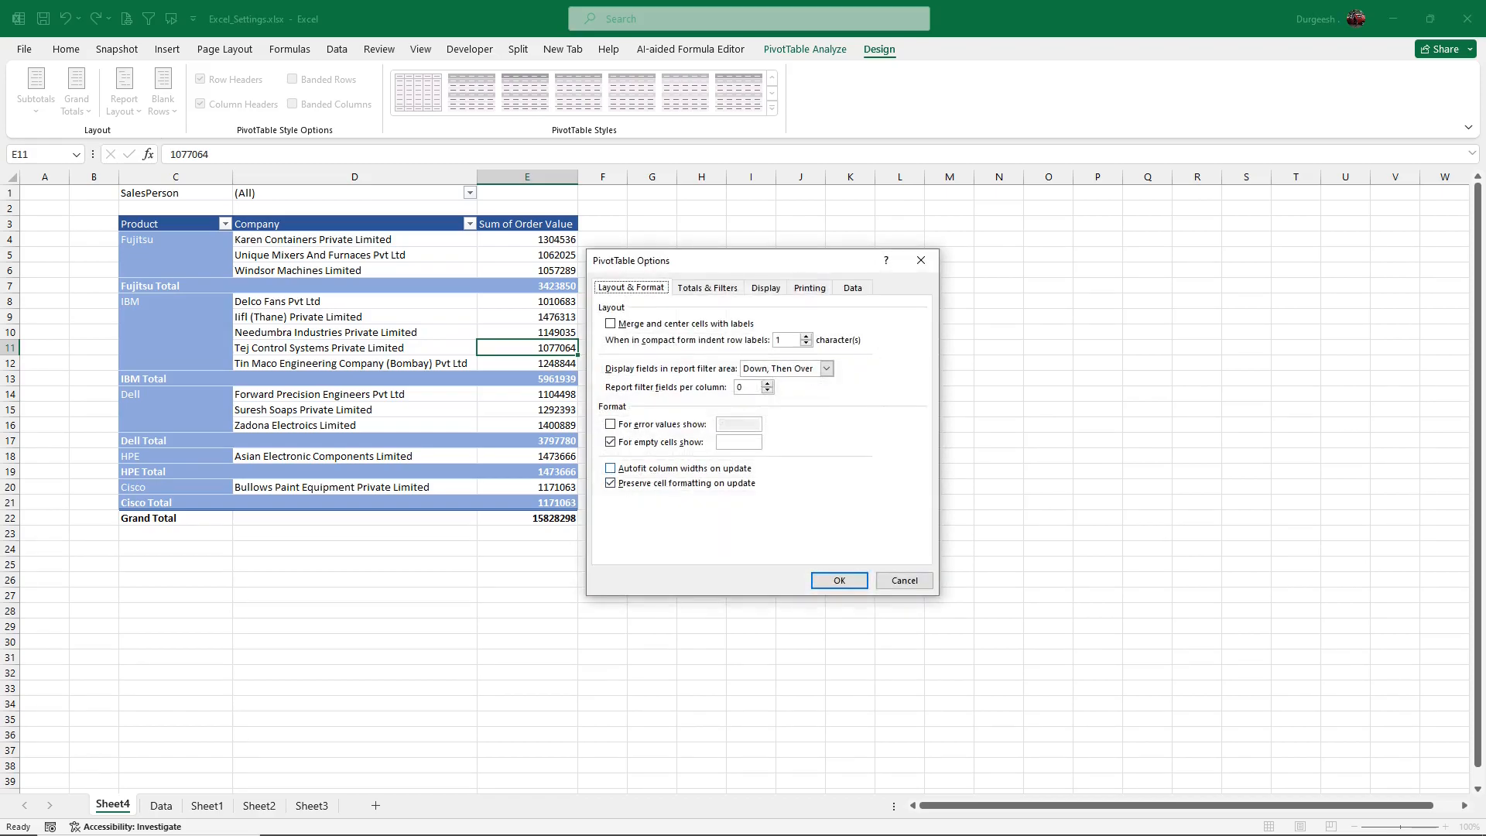
key(Return)
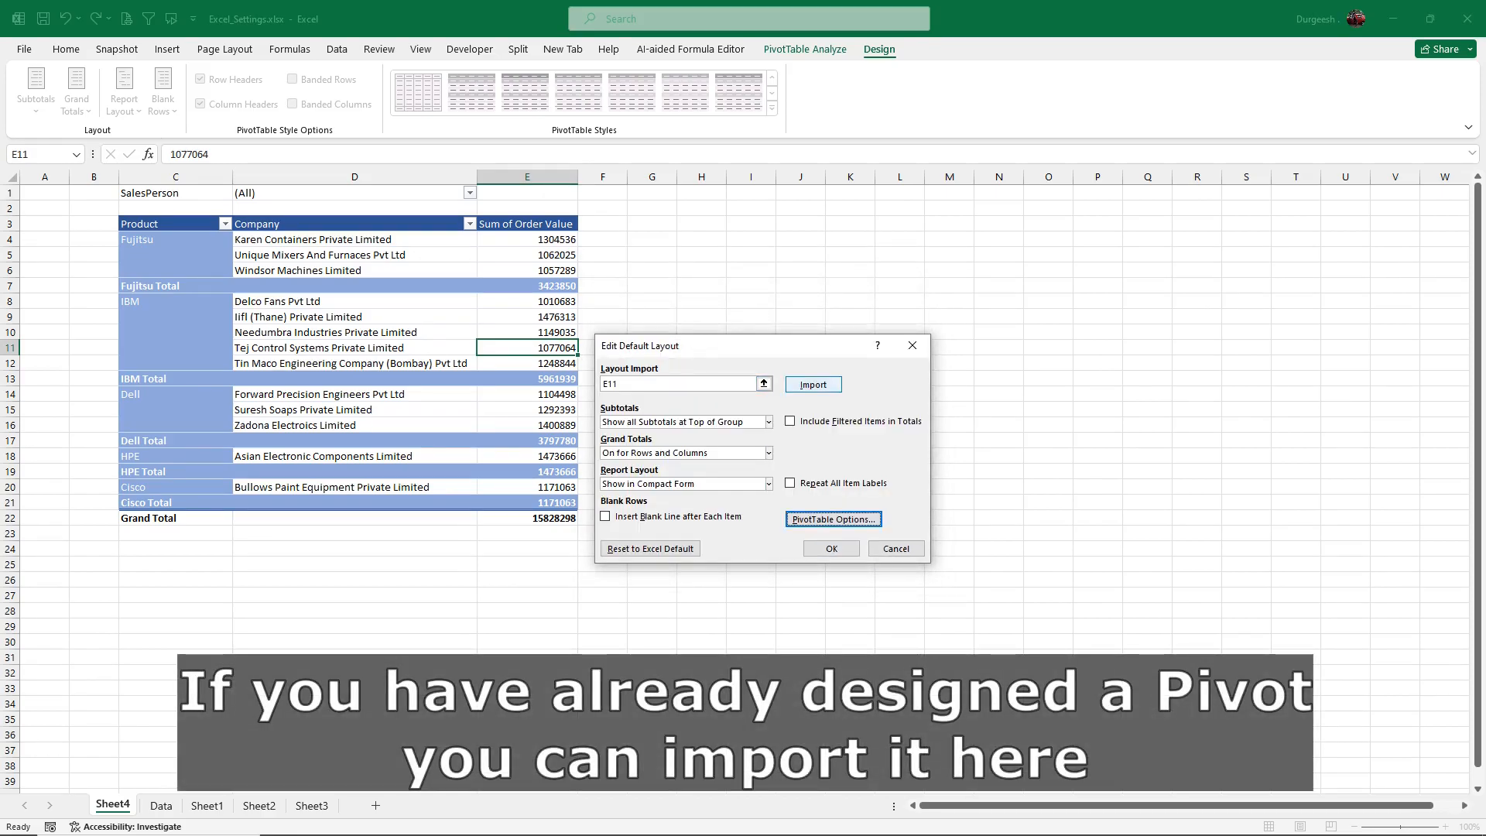
click(831, 547)
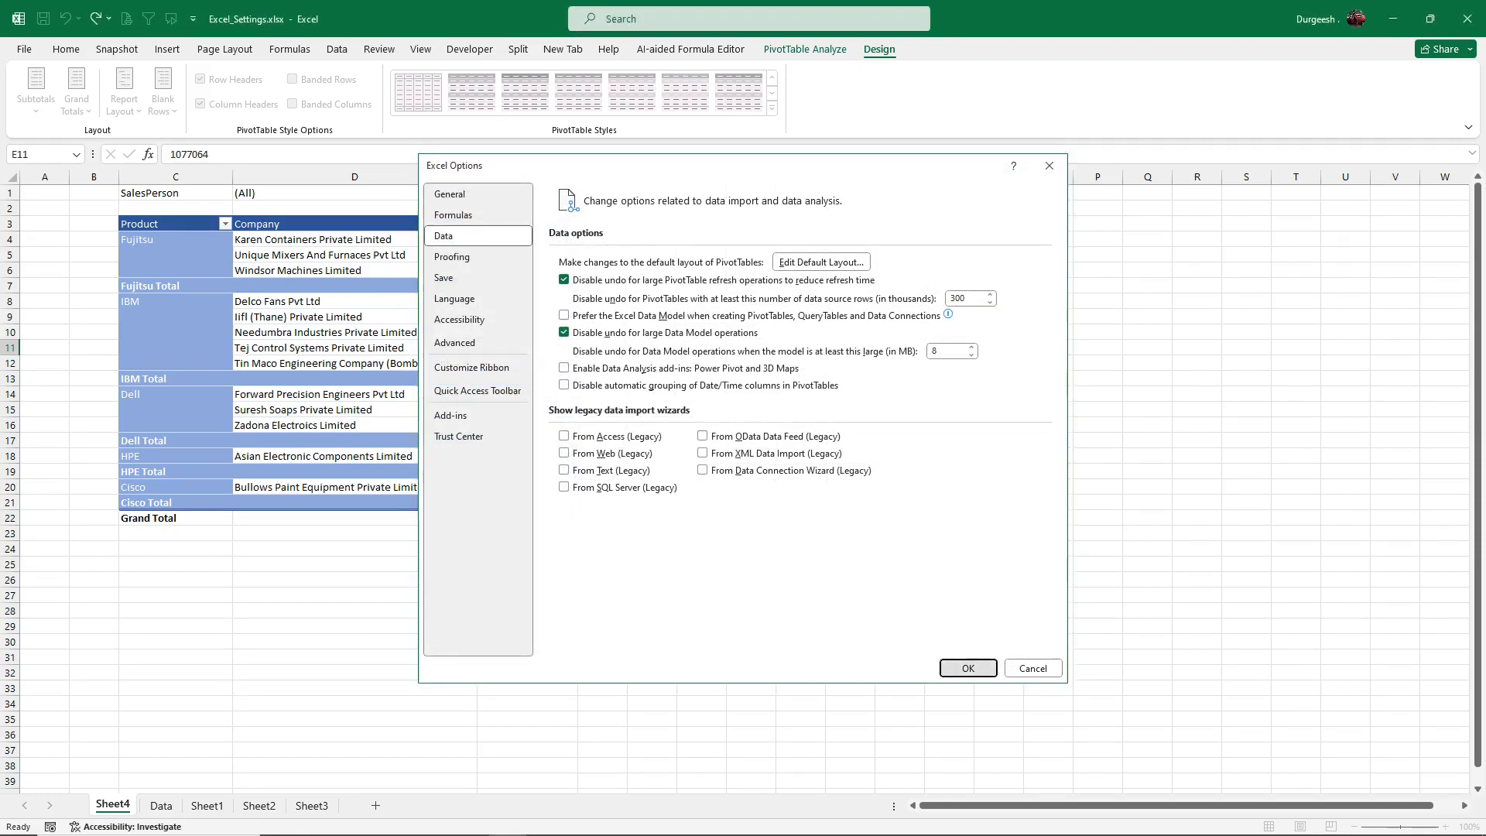
key(Return)
click(800, 563)
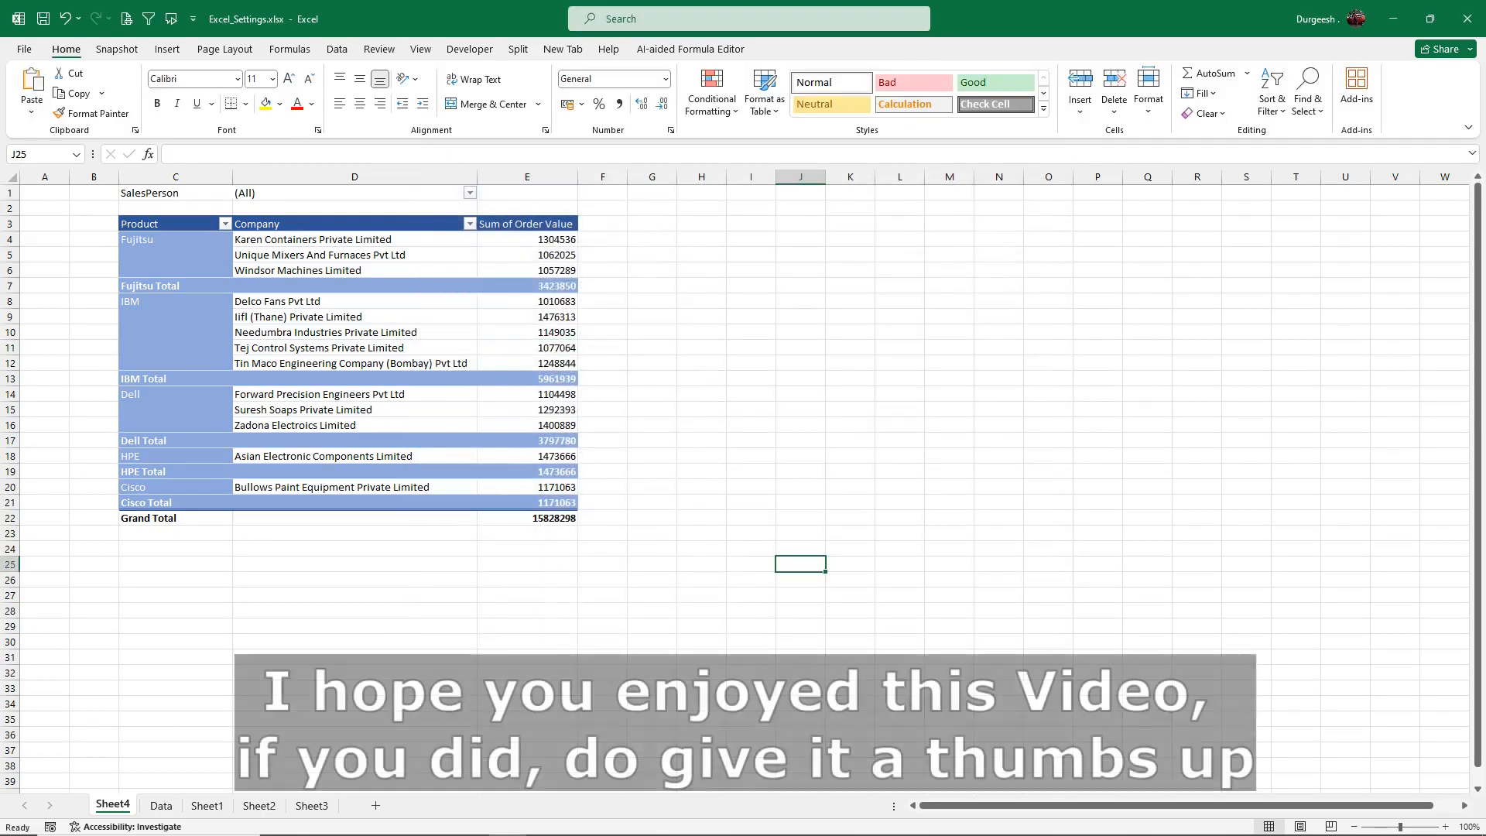